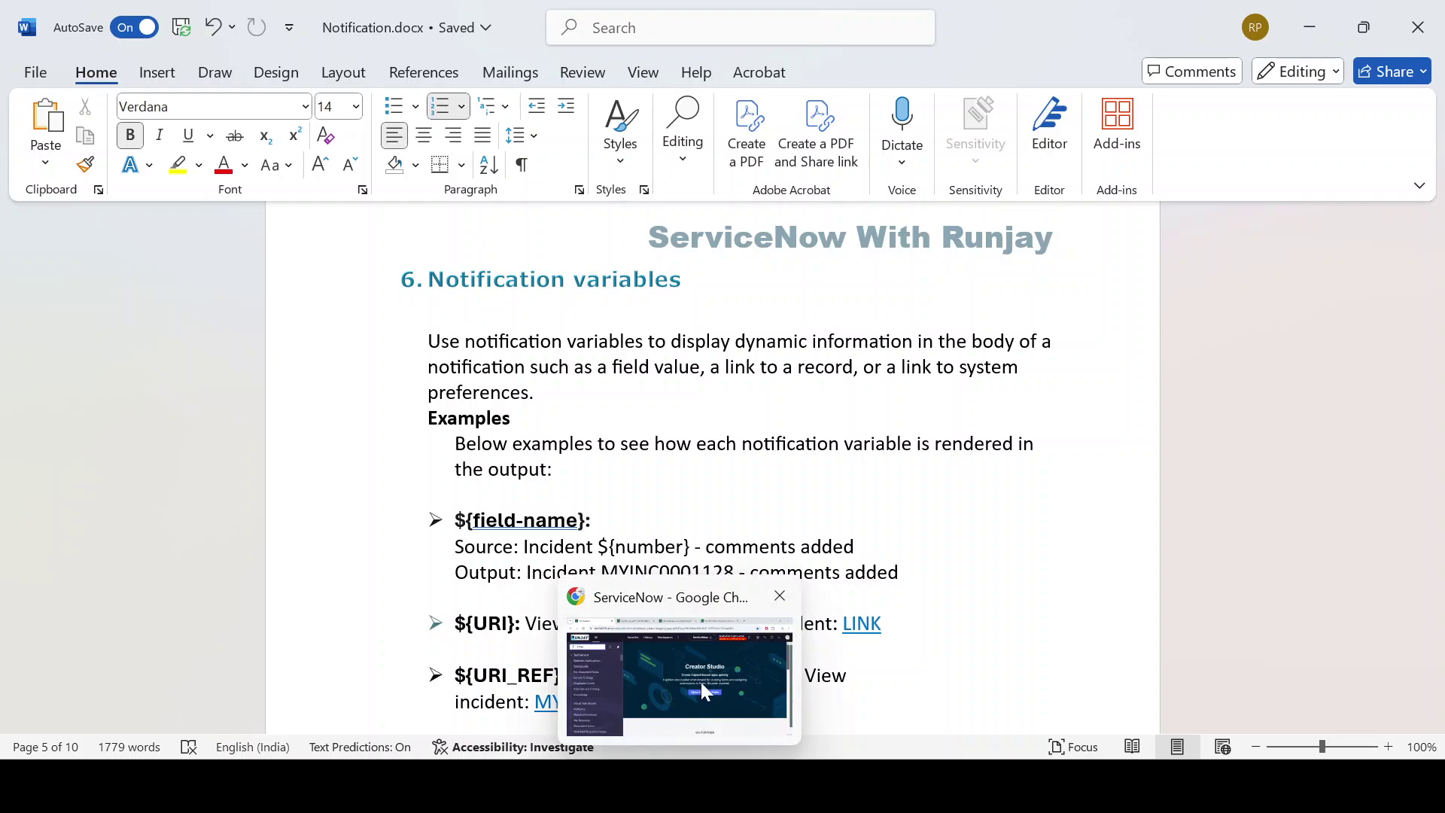
- Switch to the Notify requestor notification in Chrome and delete the Assignment group, Number and Priority lines from its HTML message
{"action": "left_click", "coordinate": [702, 681]}
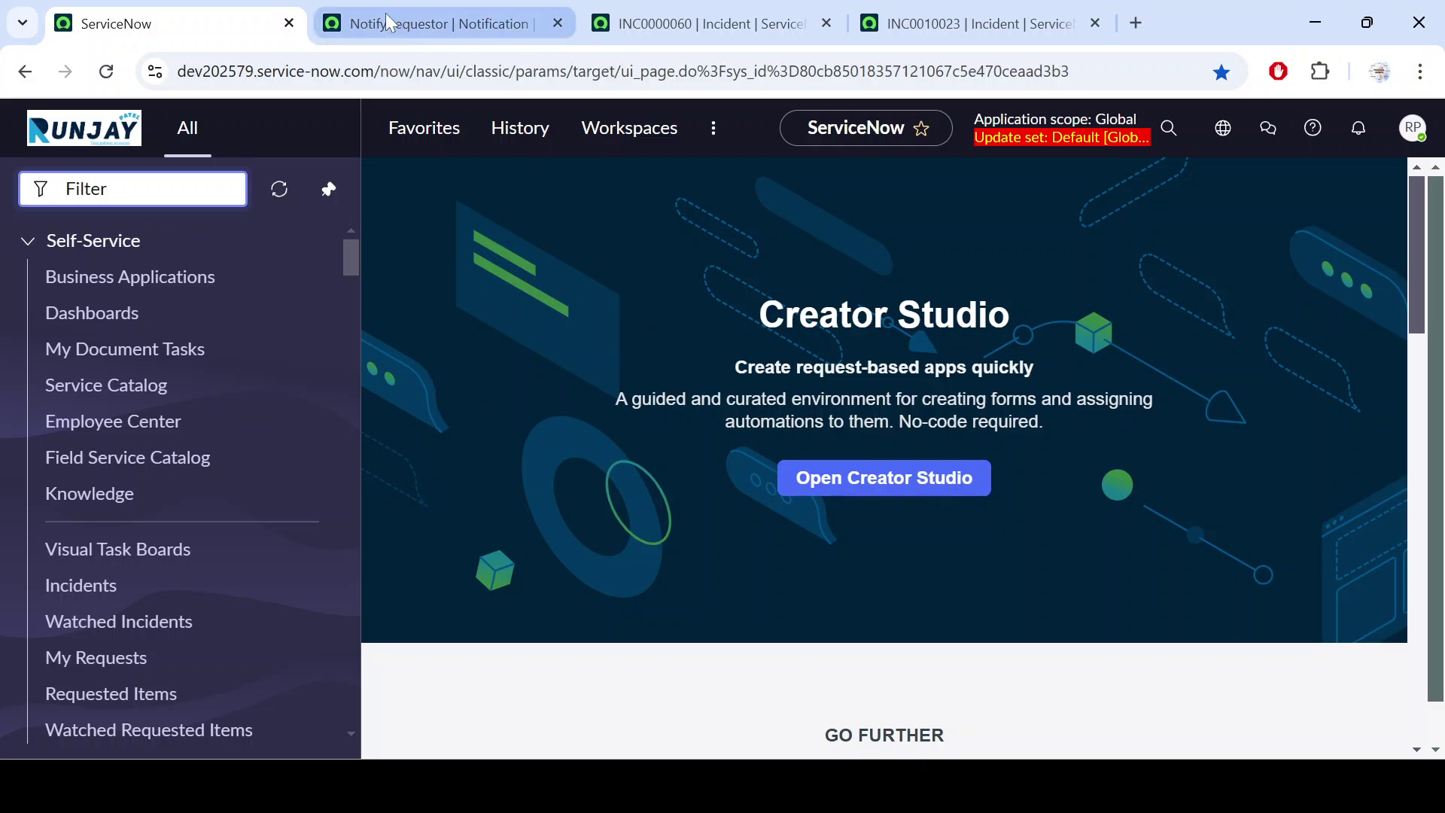
{"action": "left_click", "coordinate": [446, 11]}
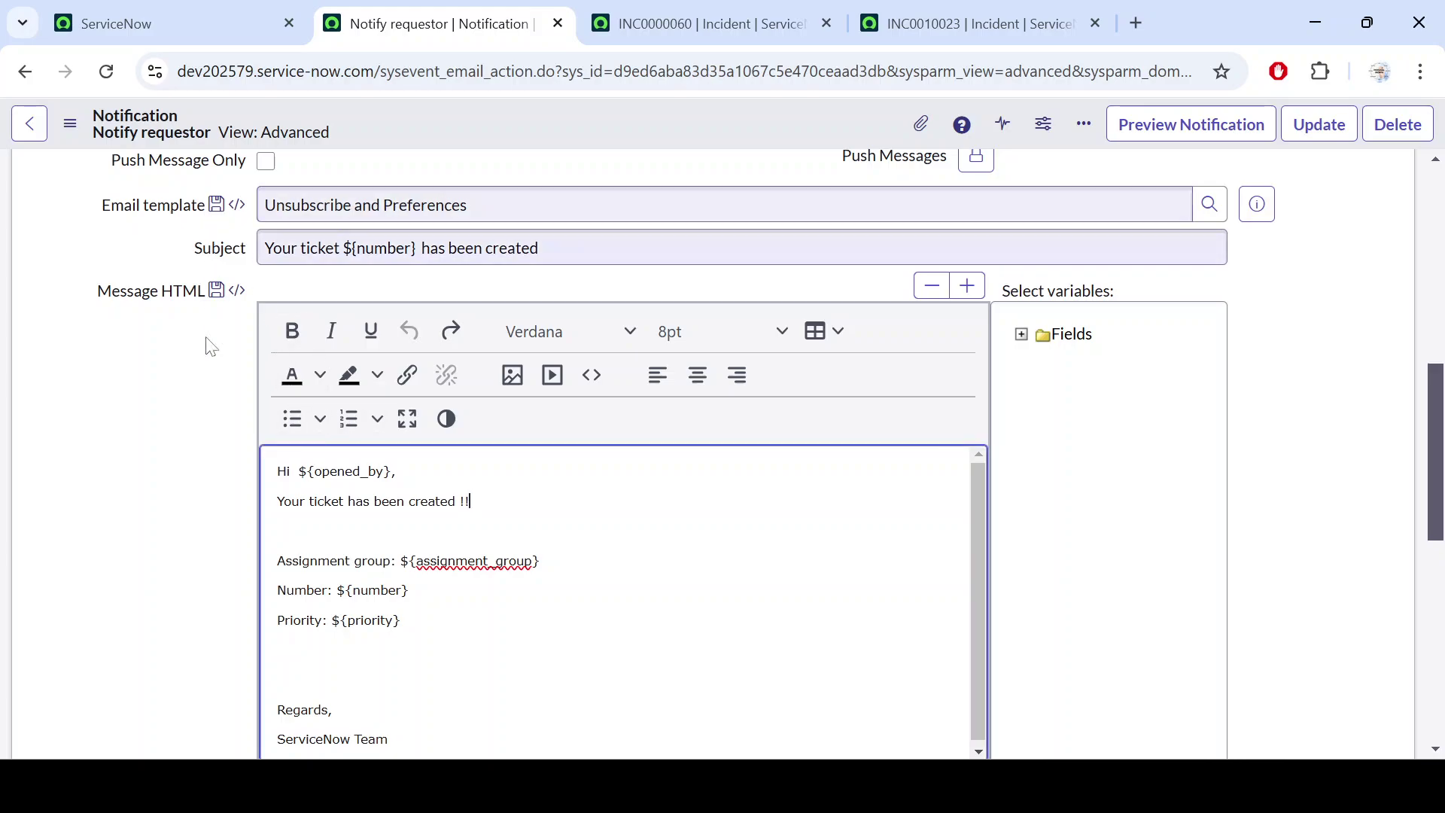
{"action": "scroll", "coordinate": [210, 391], "scroll_direction": "up", "scroll_amount": 5}
{"action": "scroll", "coordinate": [211, 421], "scroll_direction": "up", "scroll_amount": 1}
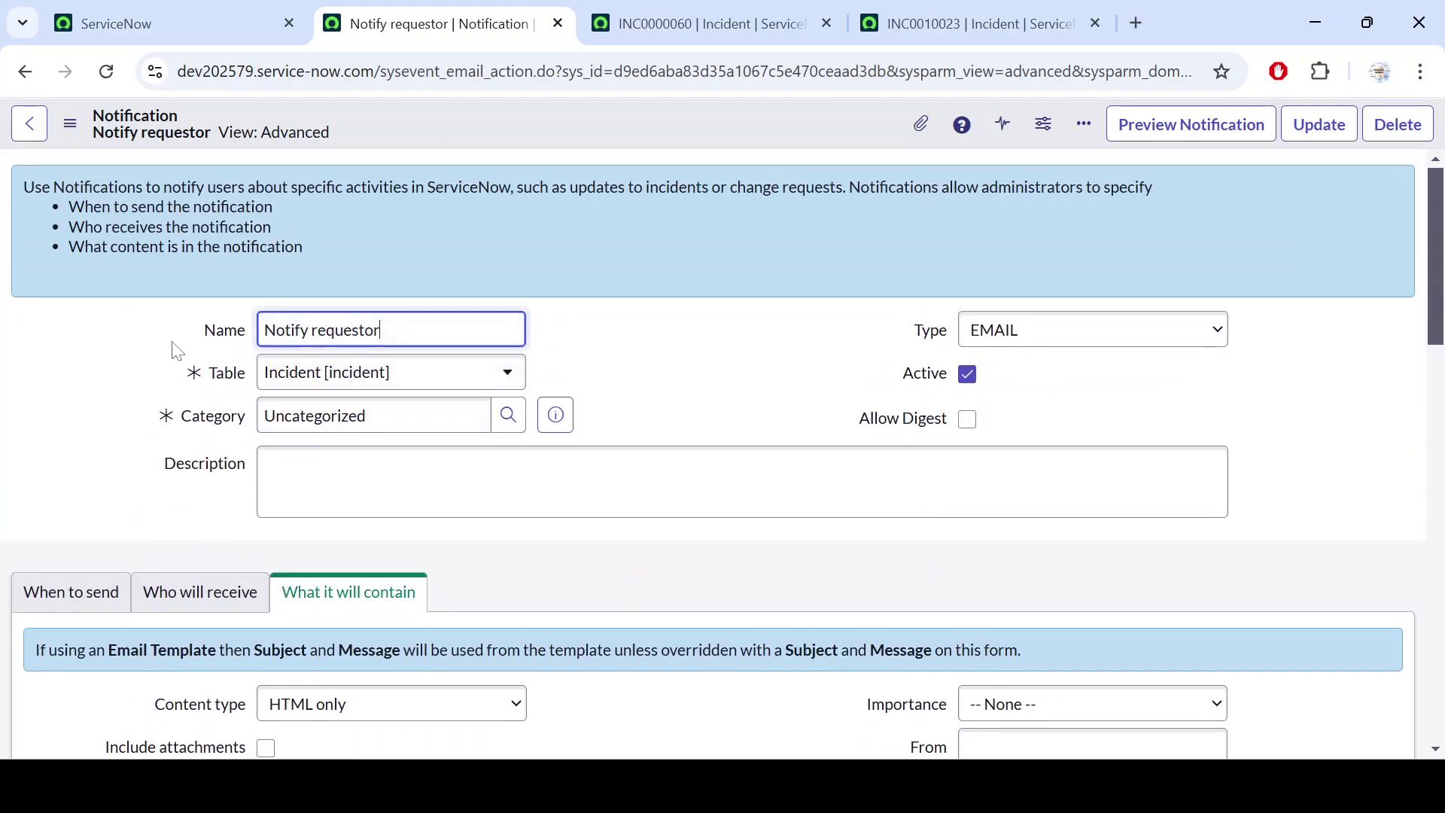
{"action": "scroll", "coordinate": [145, 506], "scroll_direction": "down", "scroll_amount": 7}
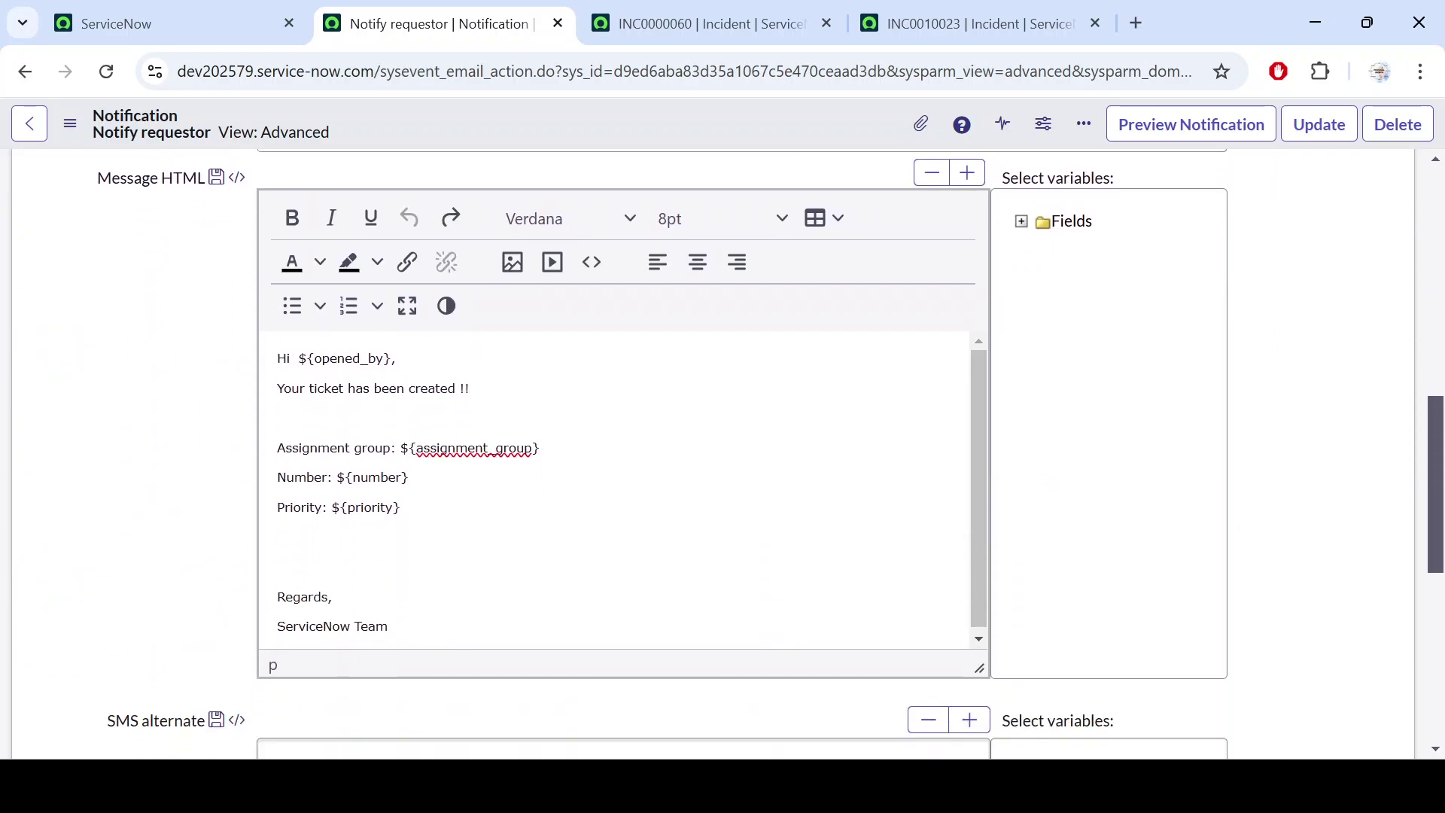
{"action": "left_click_drag", "start_coordinate": [402, 508], "coordinate": [280, 450]}
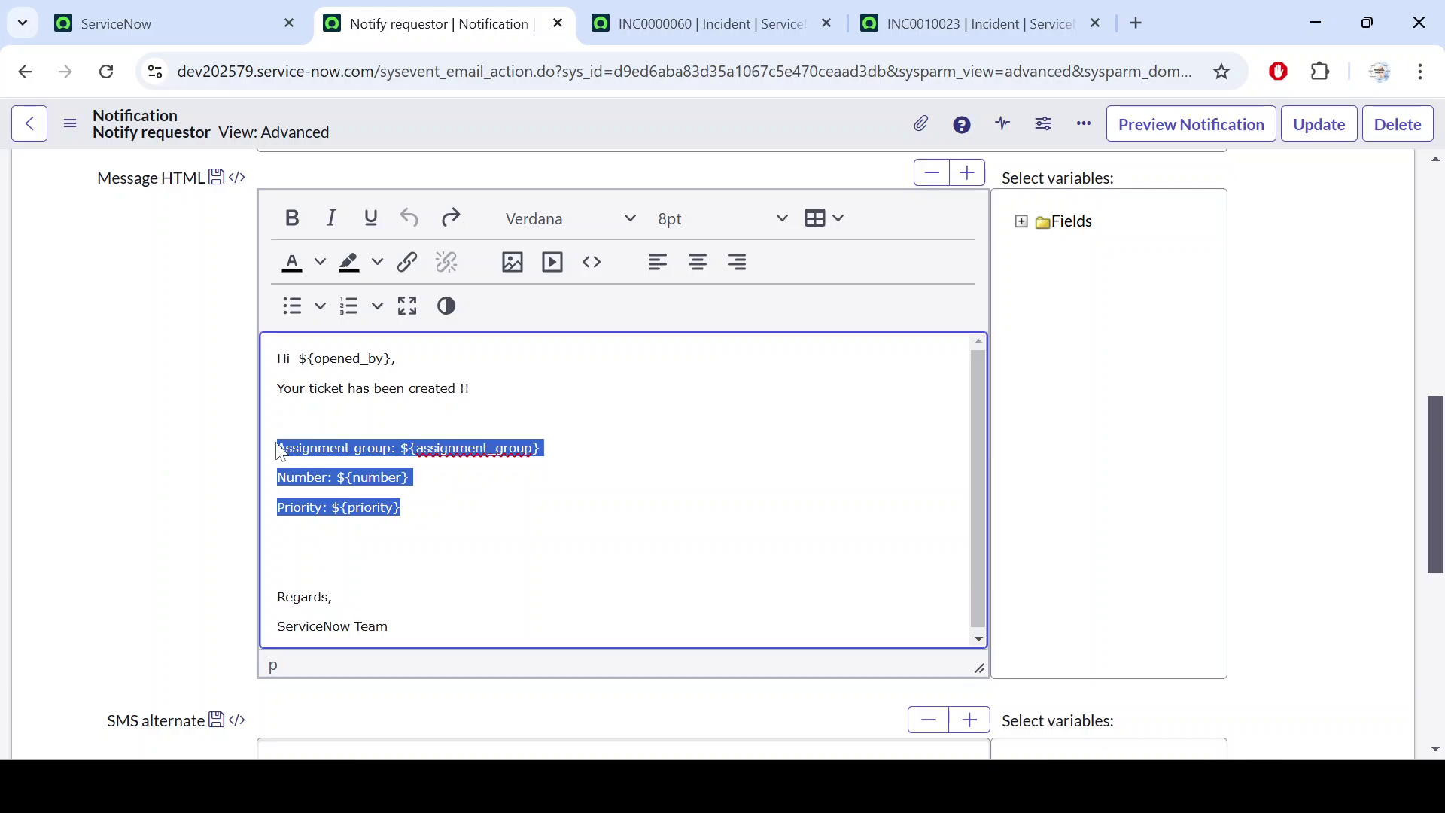
{"action": "key", "text": "BackSpace"}
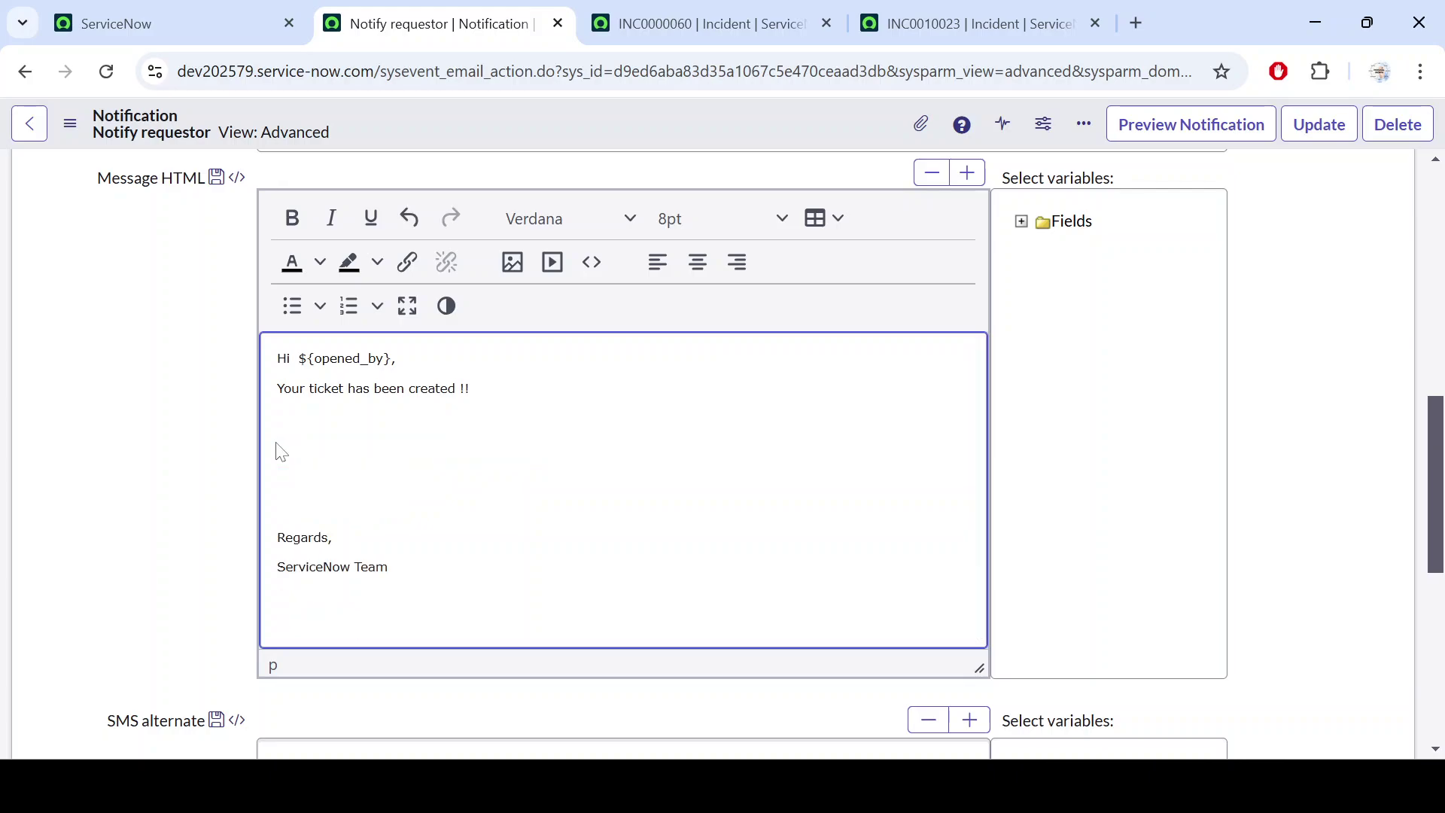
- Try inserting a table of four columns and three rows above the message's sign-off, and undo it
{"action": "key", "text": "Down"}
{"action": "key", "text": "Up"}
{"action": "key", "text": "Up"}
{"action": "key", "text": "shift+Down"}
{"action": "key", "text": "shift+Down"}
{"action": "key", "text": "shift+Down"}
{"action": "key", "text": "shift+Down"}
{"action": "key", "text": "Up"}
{"action": "key", "text": "Up"}
{"action": "left_click", "coordinate": [820, 218]}
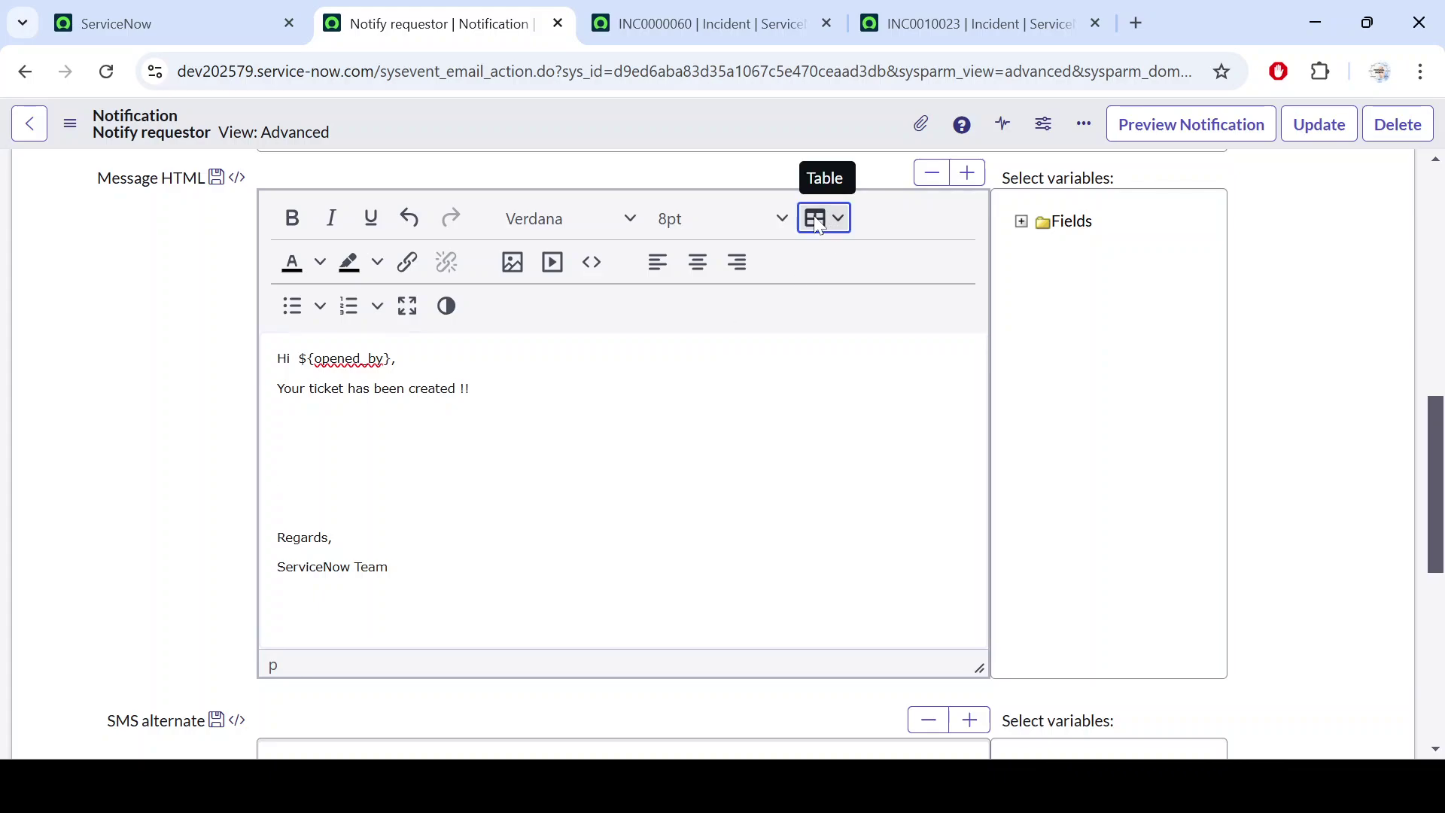
{"action": "mouse_move", "coordinate": [919, 339]}
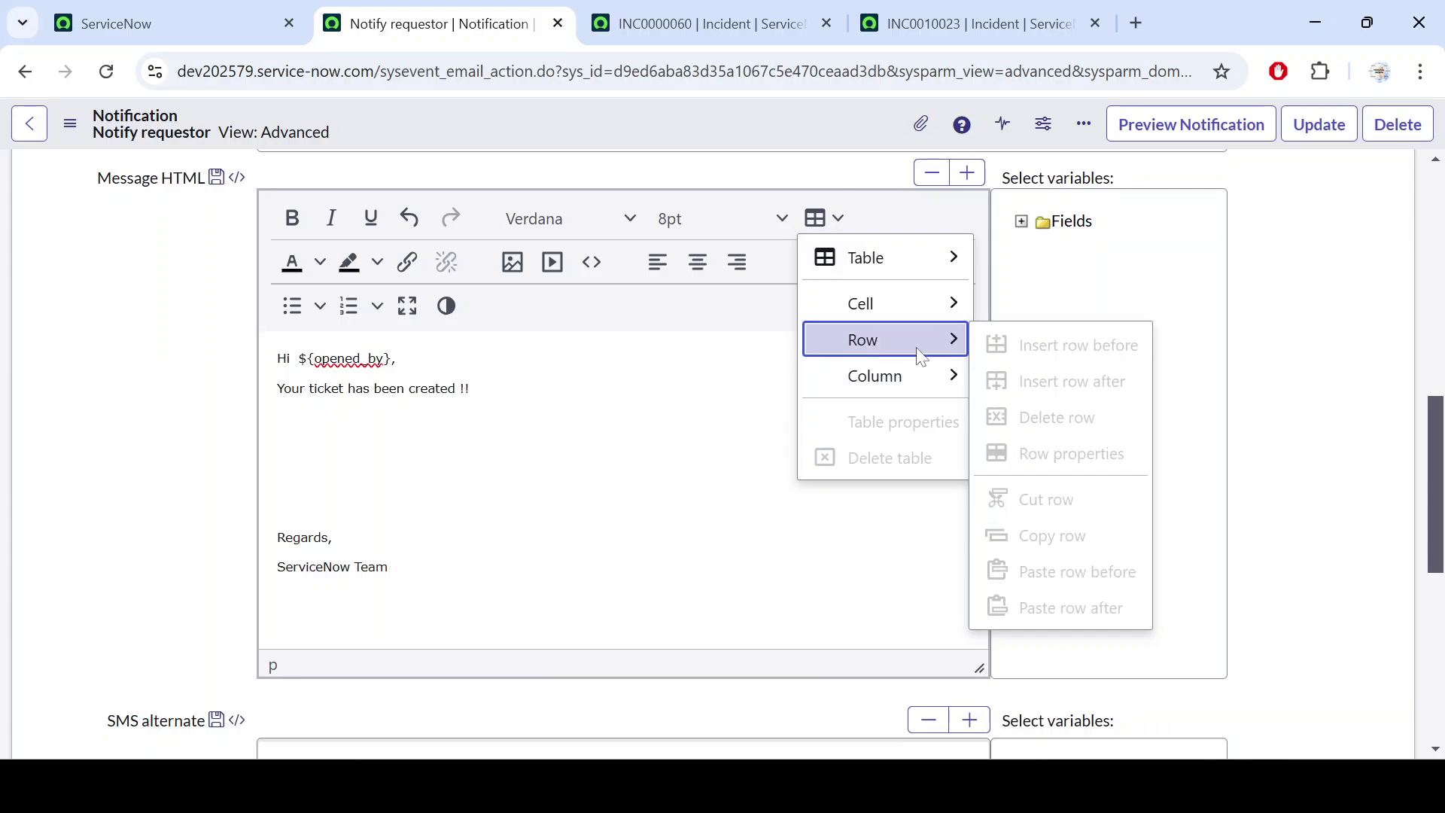
{"action": "mouse_move", "coordinate": [918, 376]}
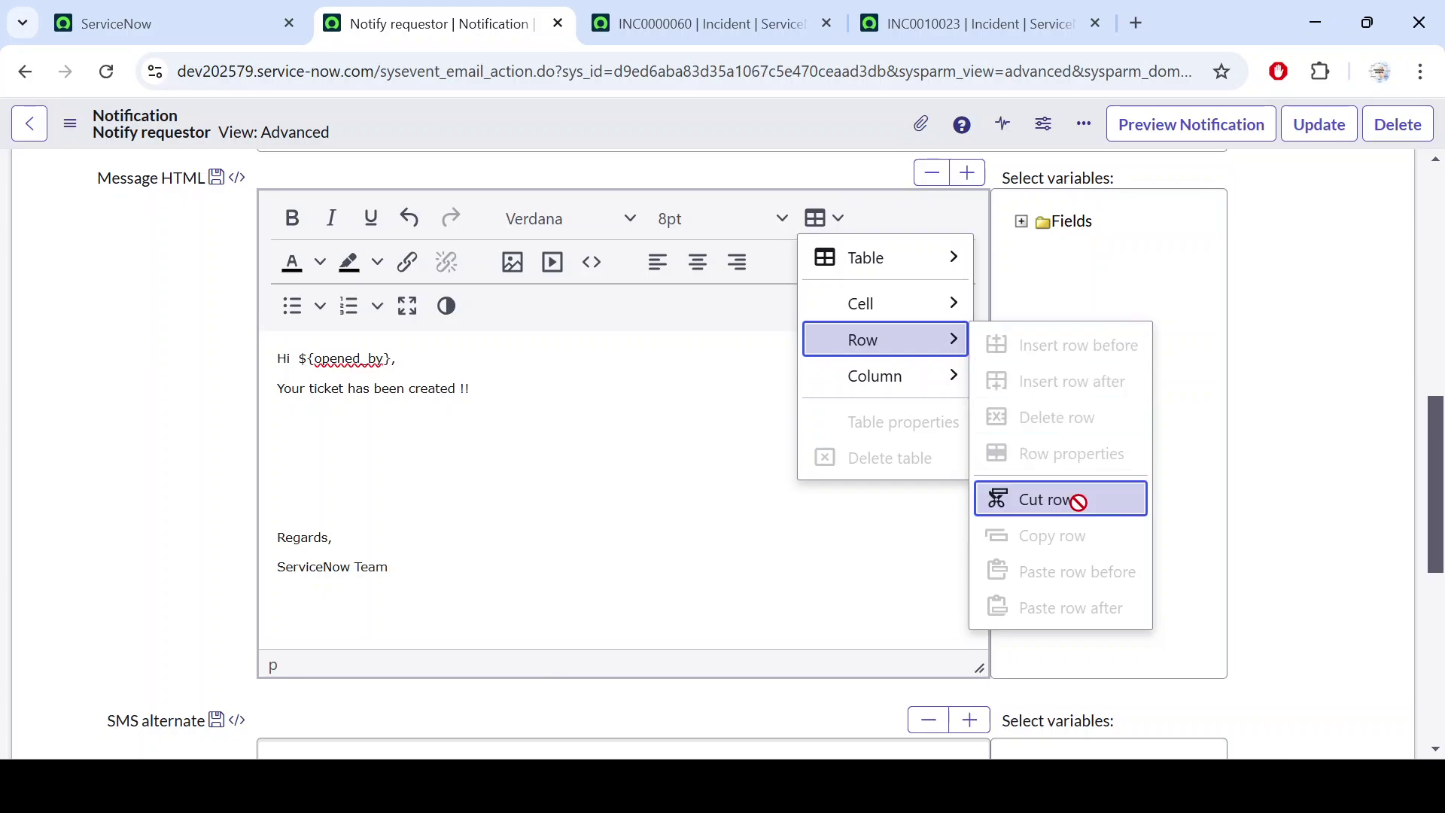
{"action": "mouse_move", "coordinate": [946, 299]}
{"action": "mouse_move", "coordinate": [941, 257]}
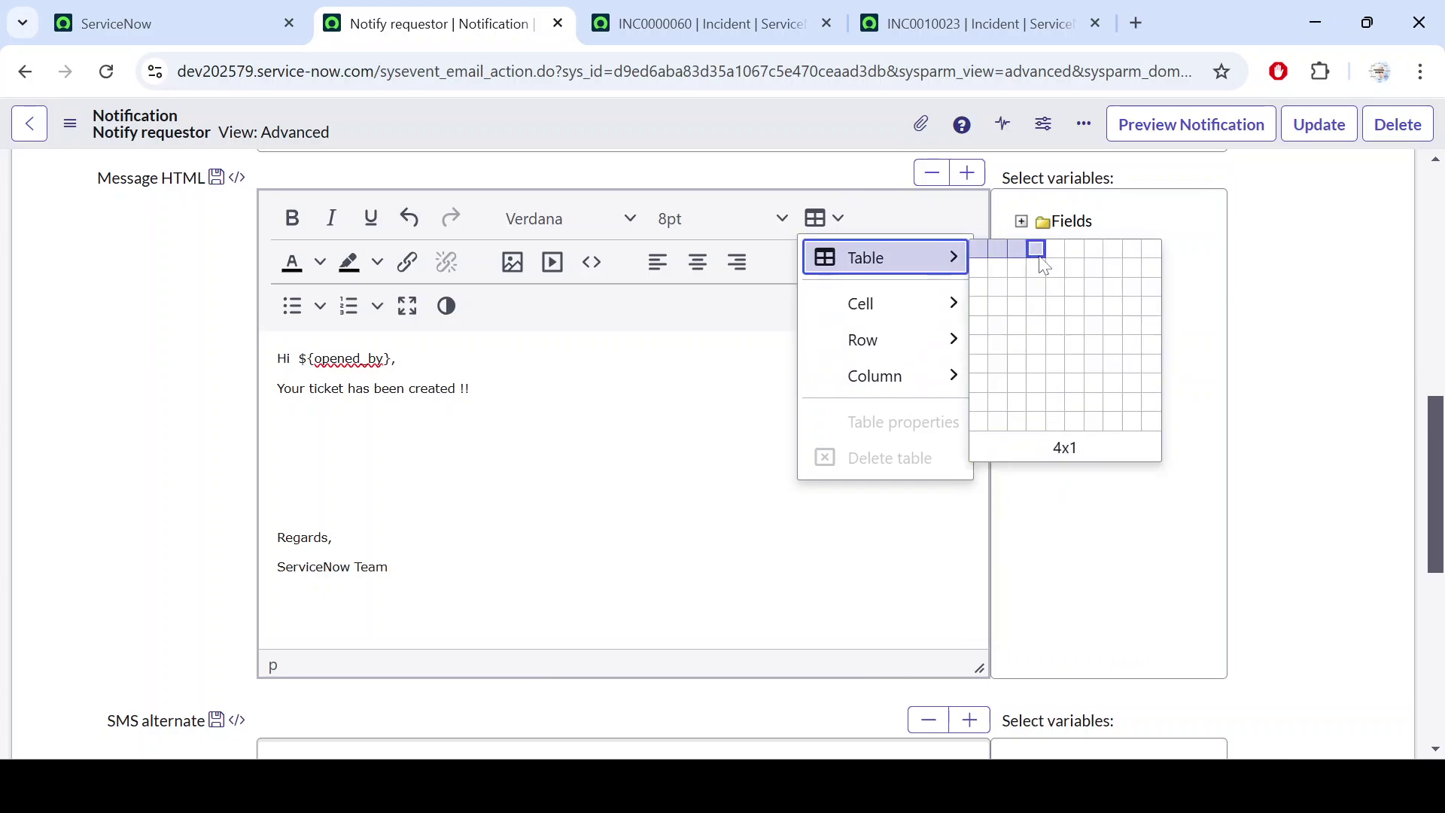
{"action": "left_click", "coordinate": [1047, 295]}
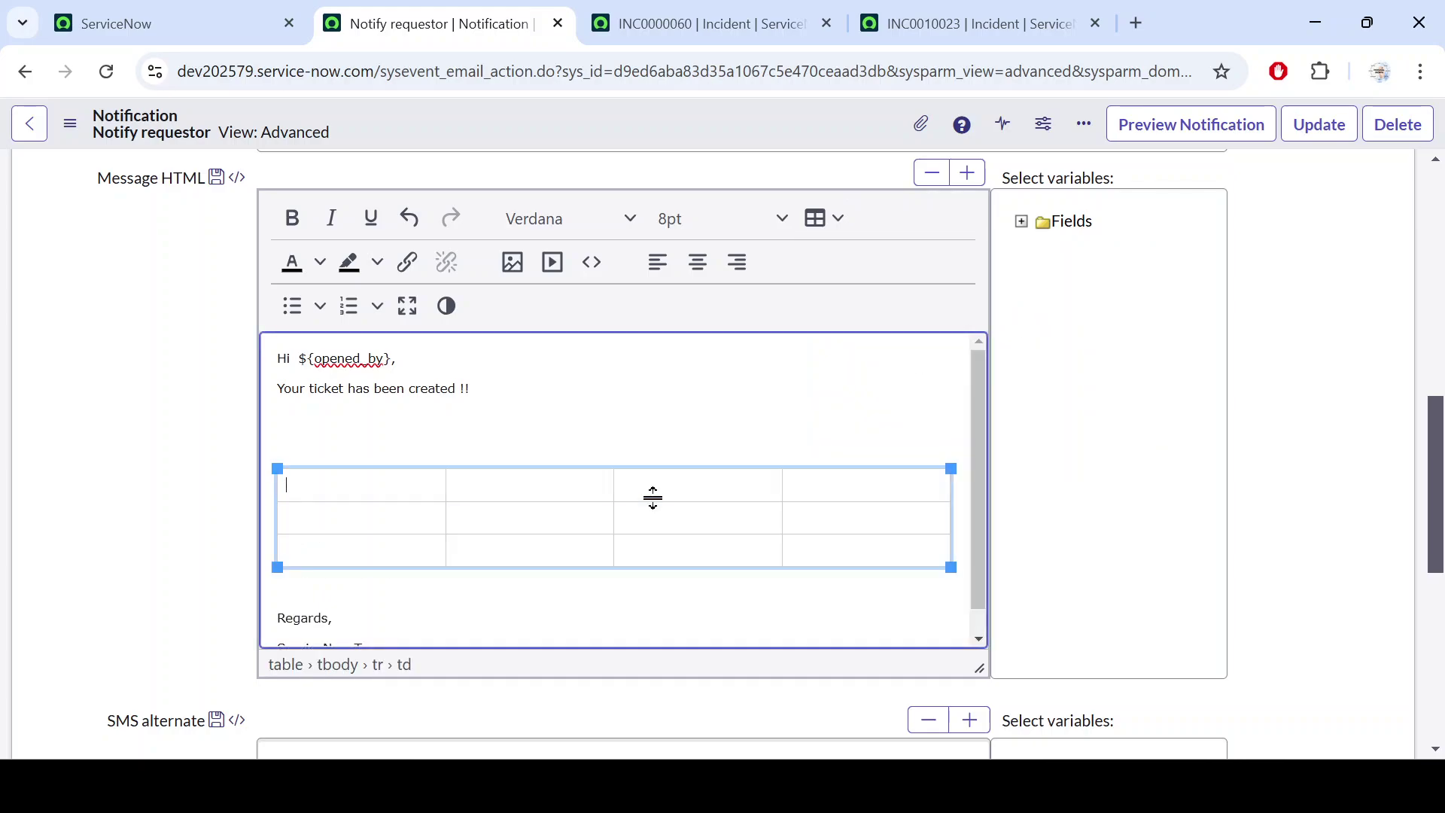
{"action": "key", "text": "ctrl+z"}
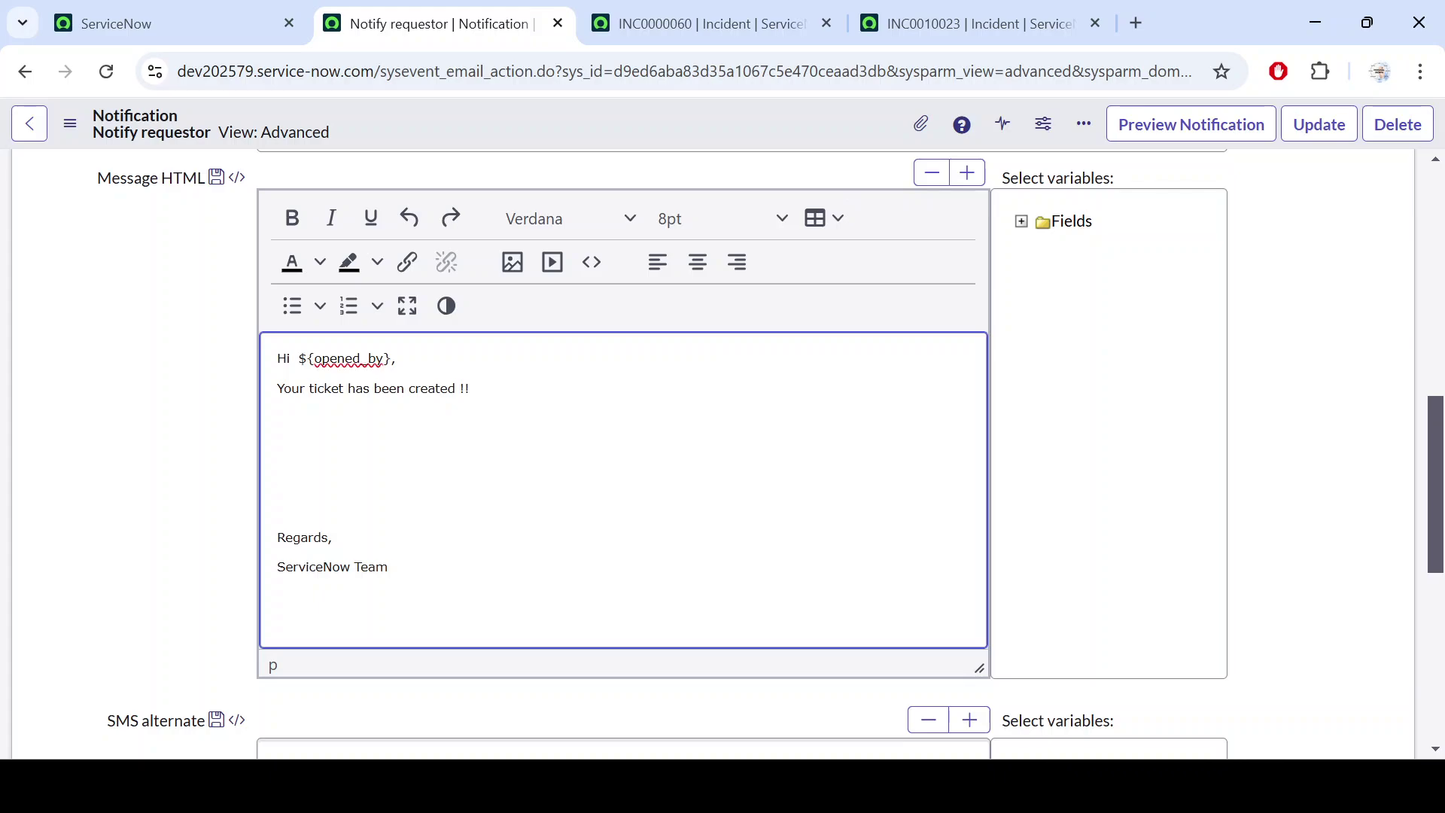
- Place the cursor below the message's ticket-created line and switch to Notification.docx in Word to examine the ${field-name} example's source and output
{"action": "left_click", "coordinate": [278, 447]}
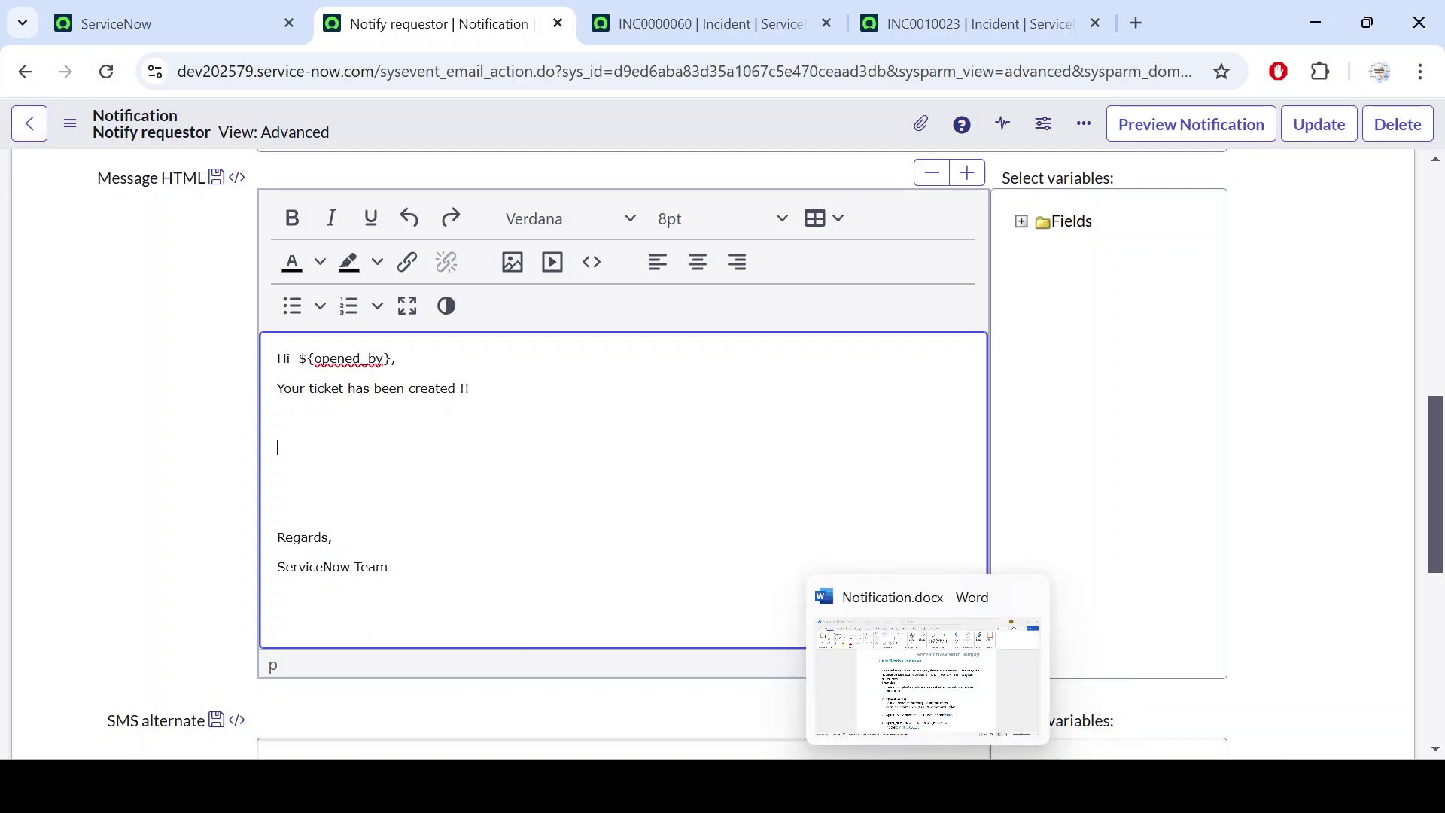
{"action": "left_click", "coordinate": [951, 662]}
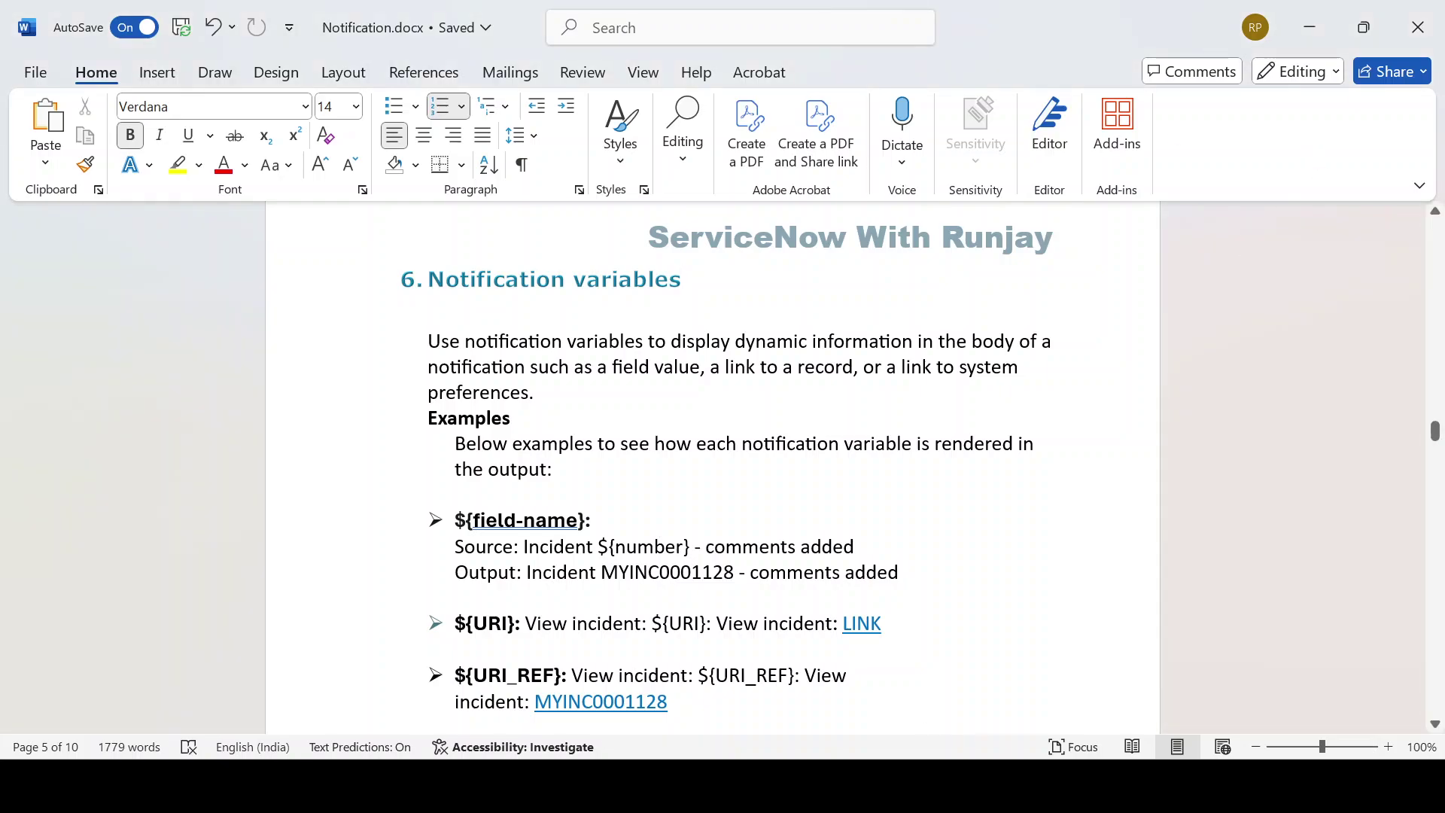
{"action": "left_click", "coordinate": [596, 520]}
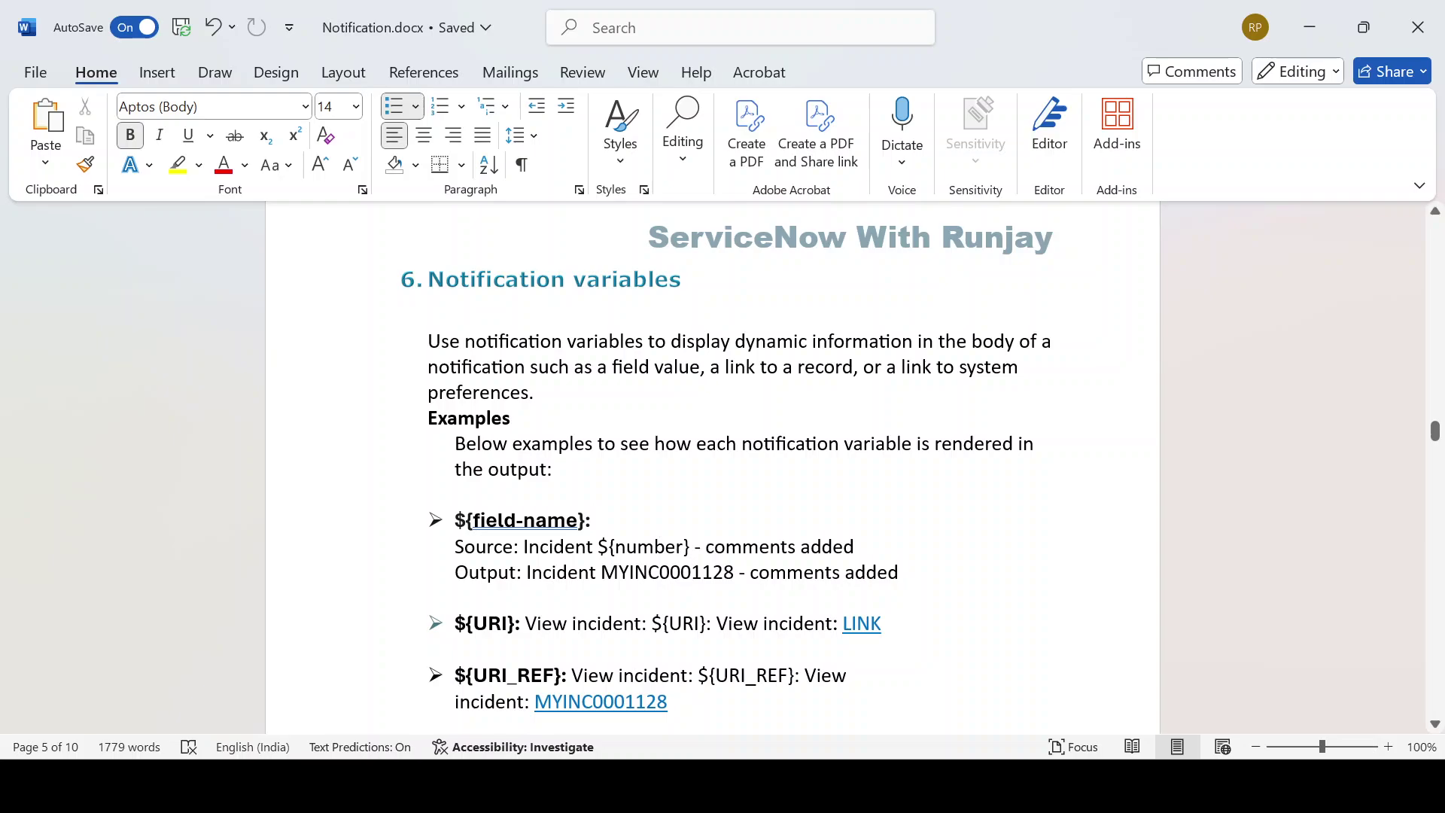
{"action": "scroll", "coordinate": [713, 467], "scroll_direction": "down", "scroll_amount": 2}
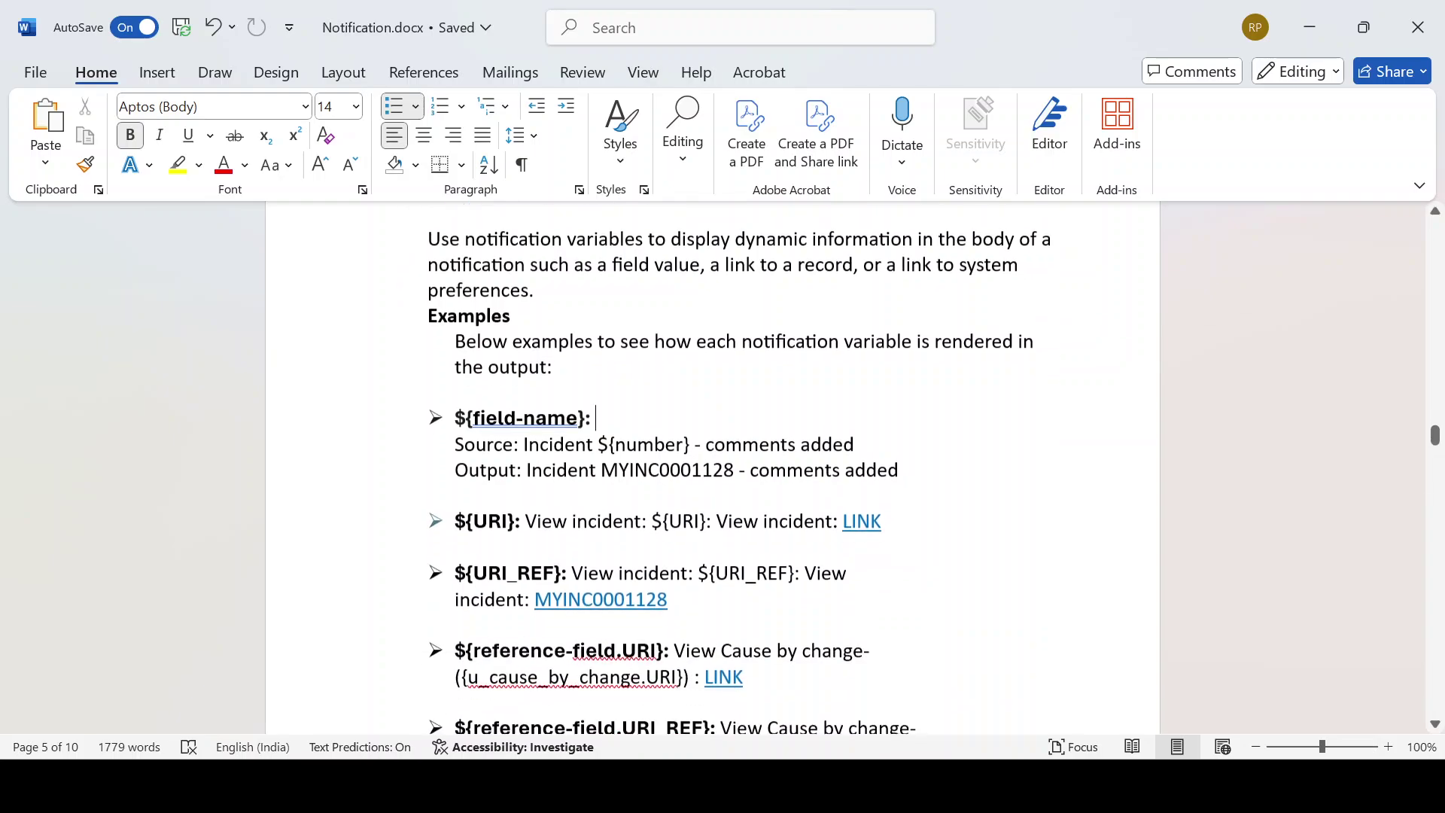
{"action": "left_click_drag", "start_coordinate": [525, 439], "coordinate": [854, 439]}
{"action": "left_click", "coordinate": [823, 441]}
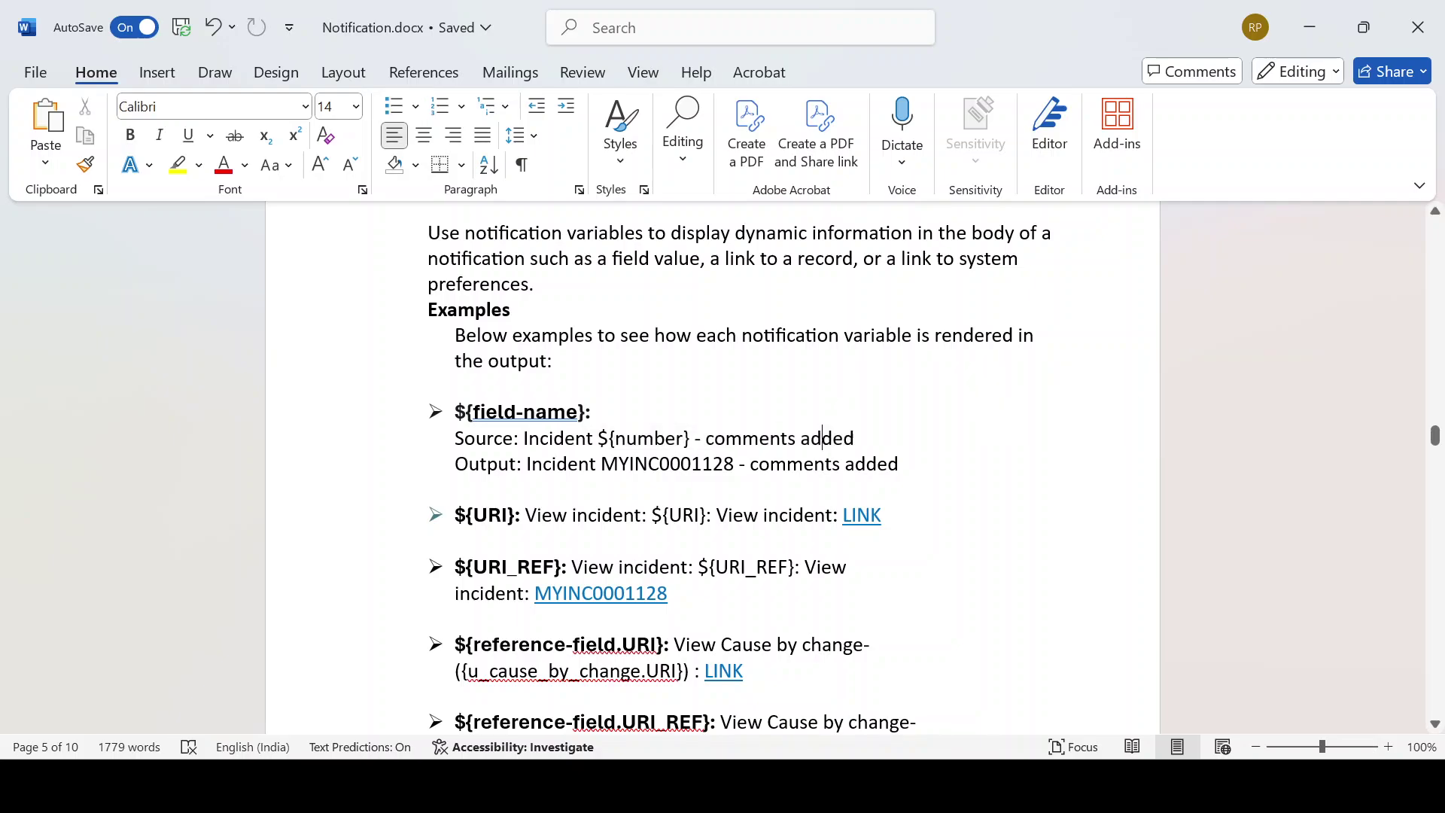
{"action": "left_click_drag", "start_coordinate": [855, 438], "coordinate": [523, 438]}
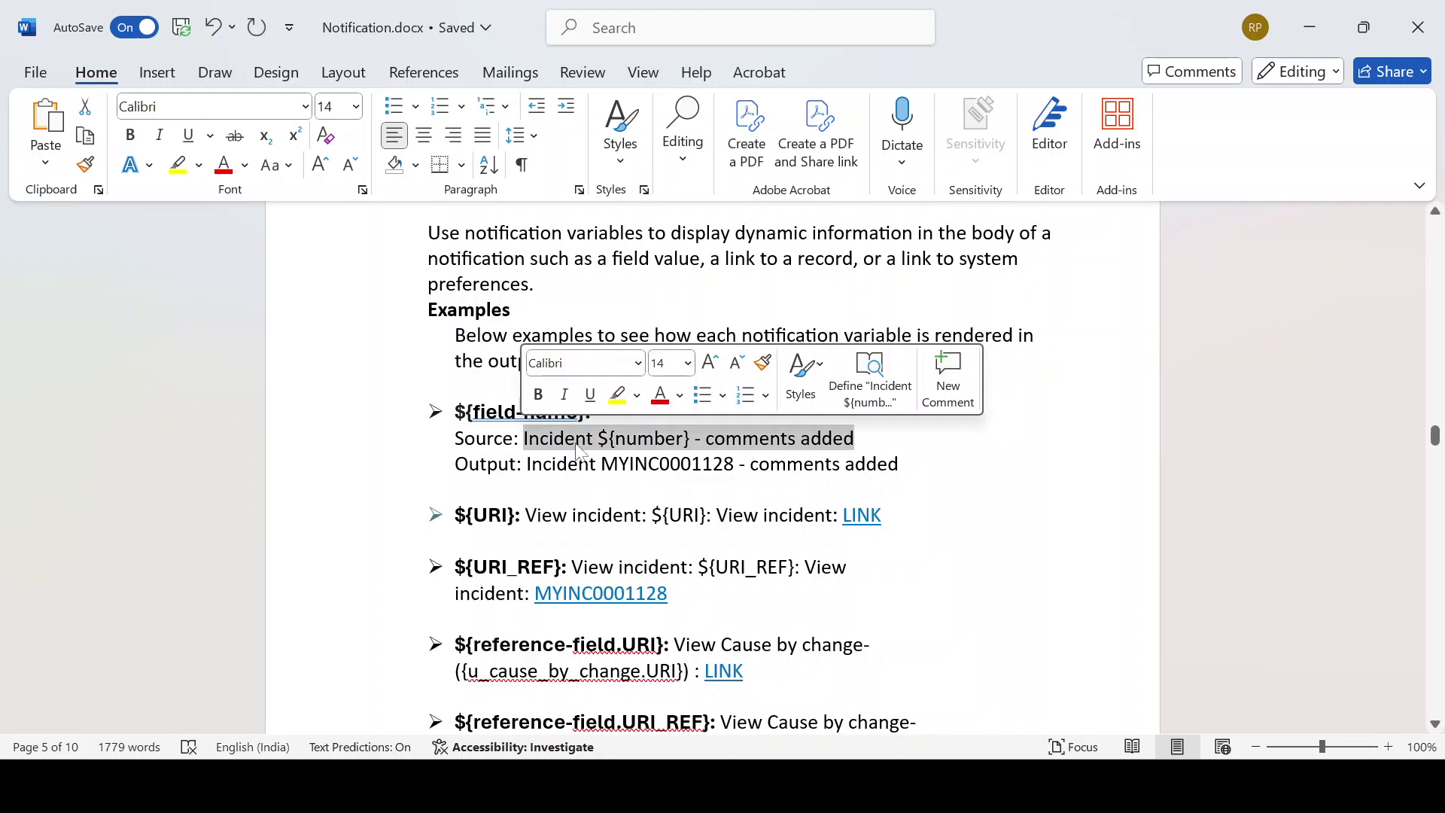
{"action": "left_click", "coordinate": [576, 441]}
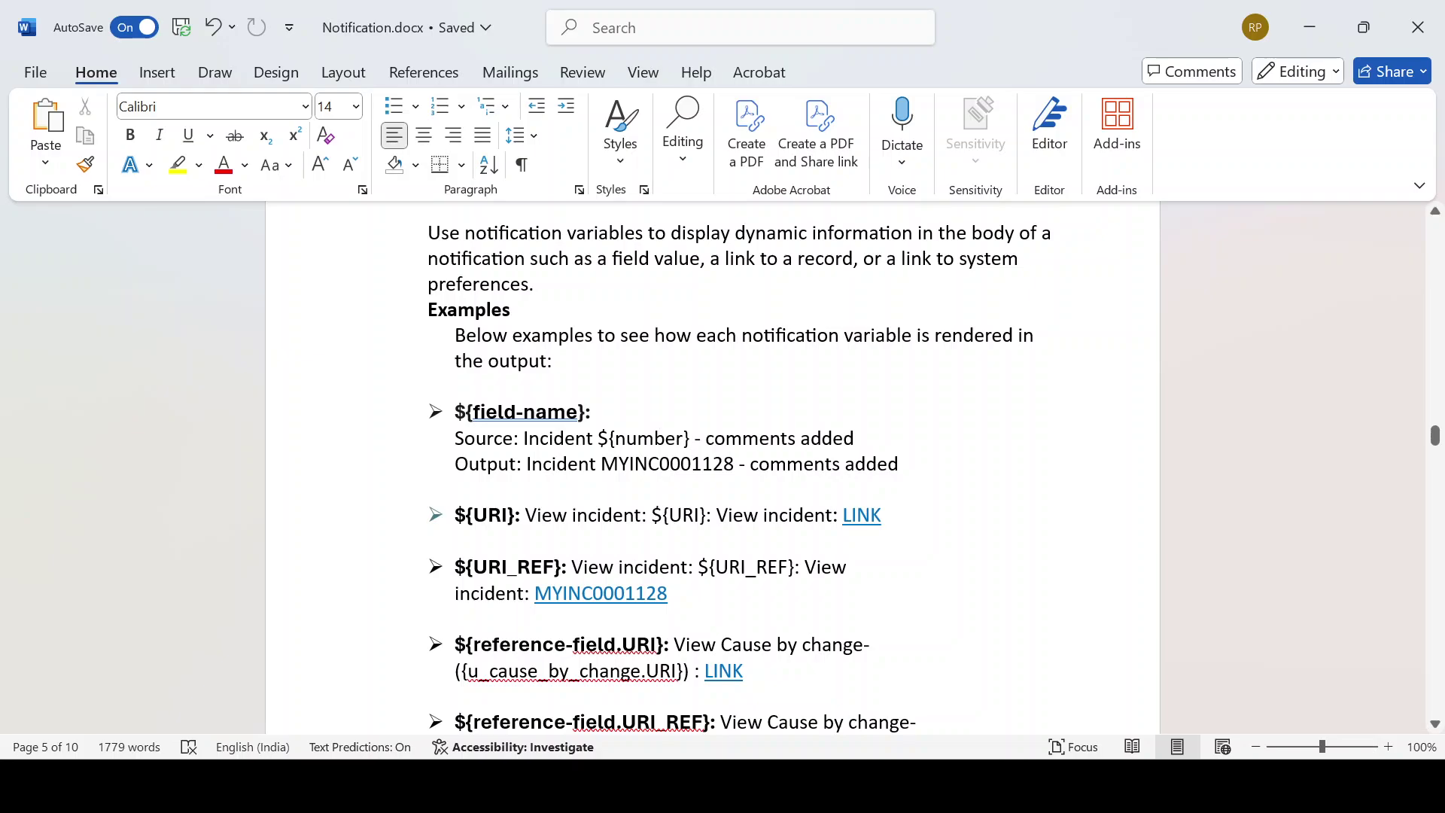
{"action": "left_click_drag", "start_coordinate": [526, 464], "coordinate": [899, 464]}
{"action": "left_click", "coordinate": [619, 463]}
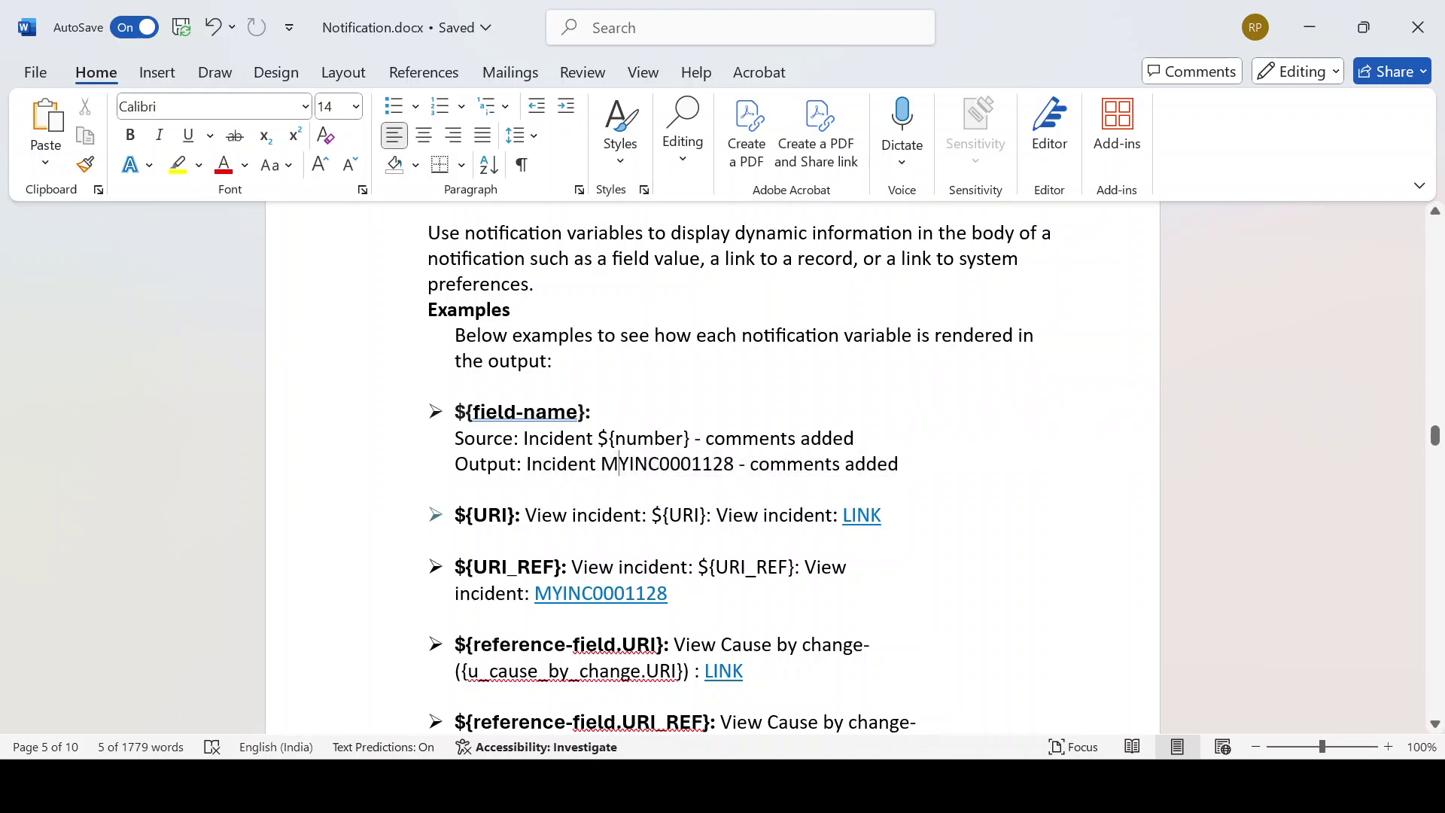
- Copy "Incident ${number} - comments added" and paste it with formatting kept below the ticket-created line of the Chrome notification message
{"action": "left_click_drag", "start_coordinate": [523, 438], "coordinate": [854, 443]}
{"action": "key", "text": "ctrl+c"}
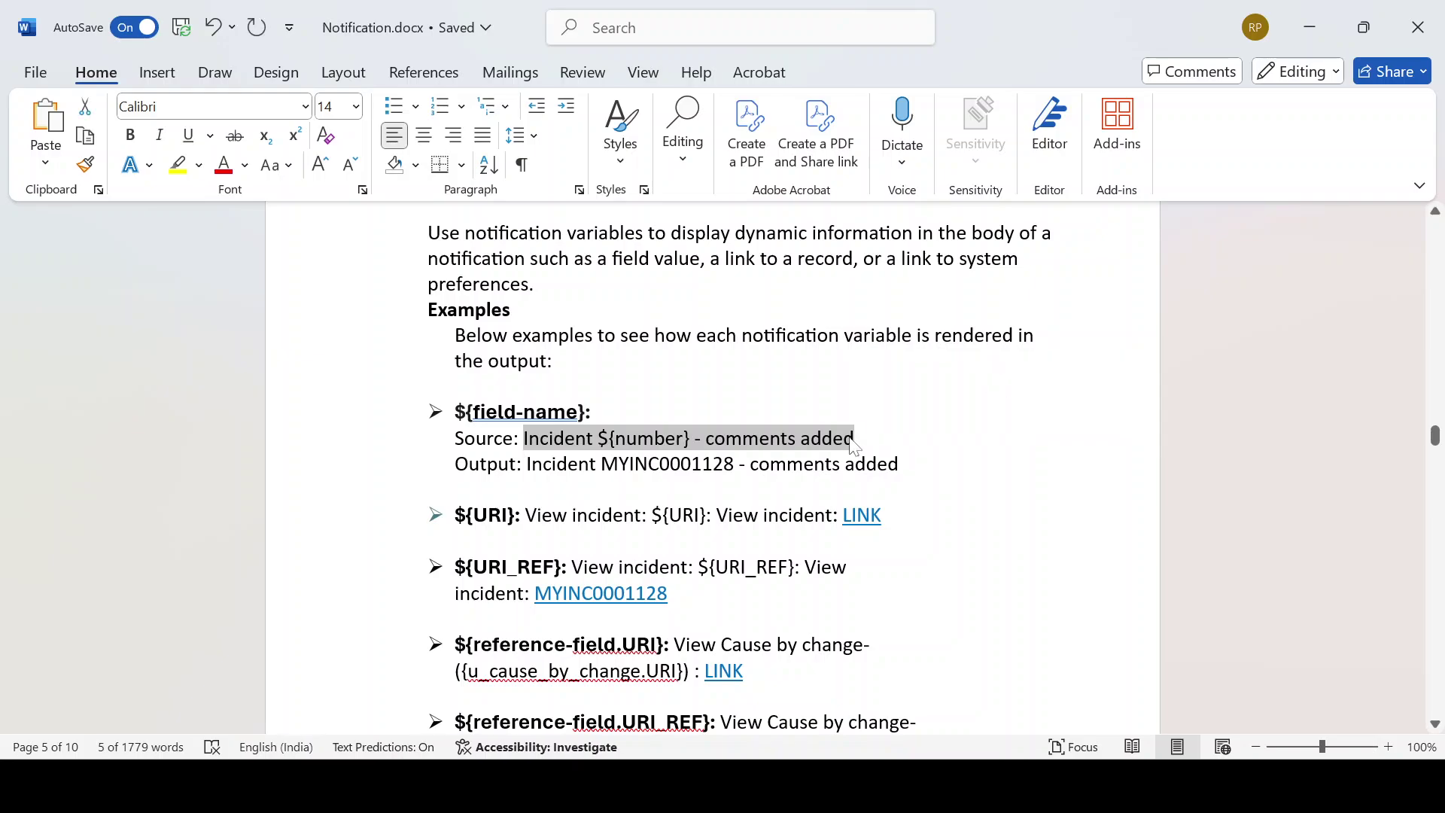
{"action": "key", "text": "alt+Tab"}
{"action": "right_click", "coordinate": [350, 444]}
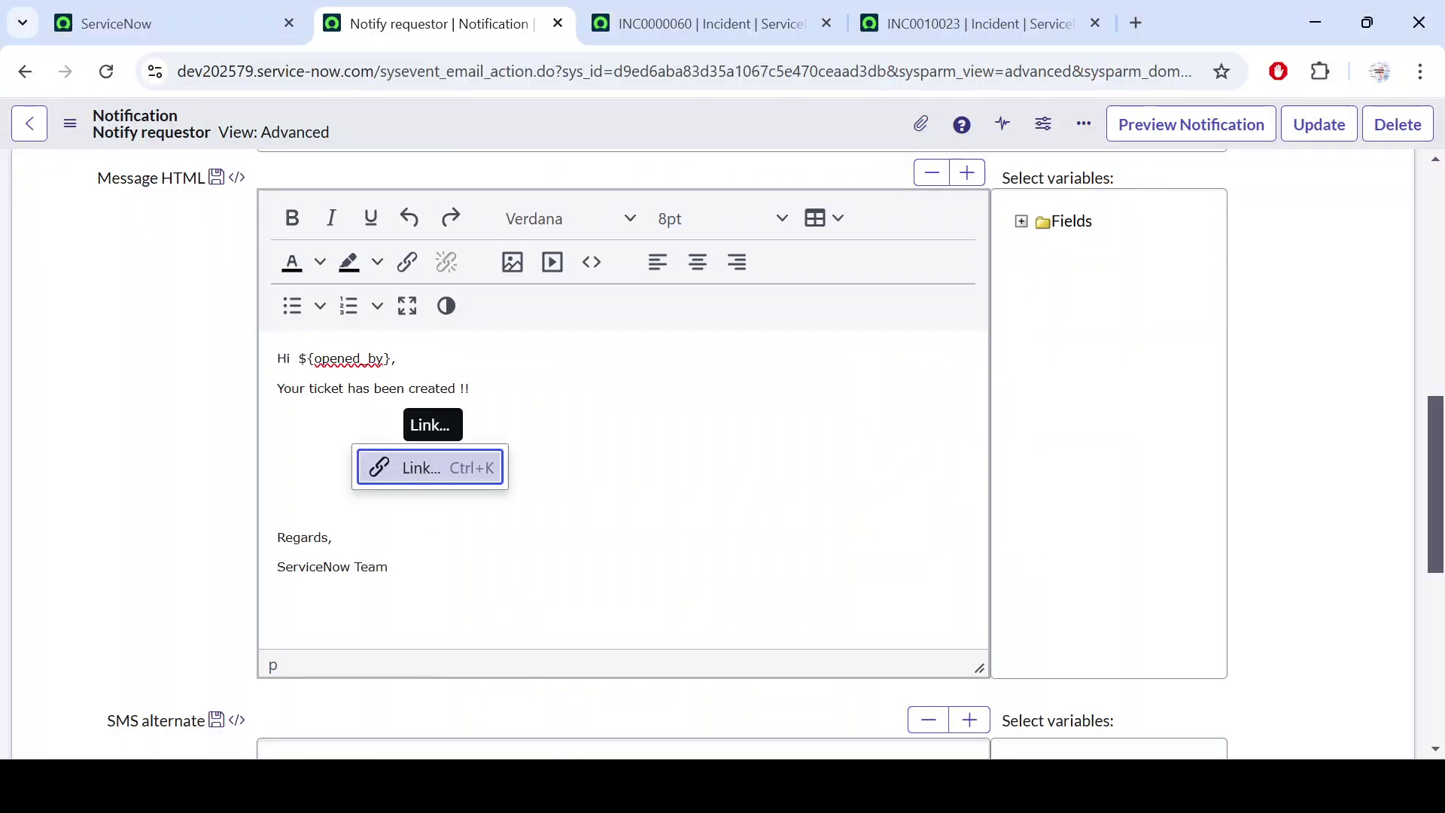
{"action": "key", "text": "Escape"}
{"action": "key", "text": "ctrl+v"}
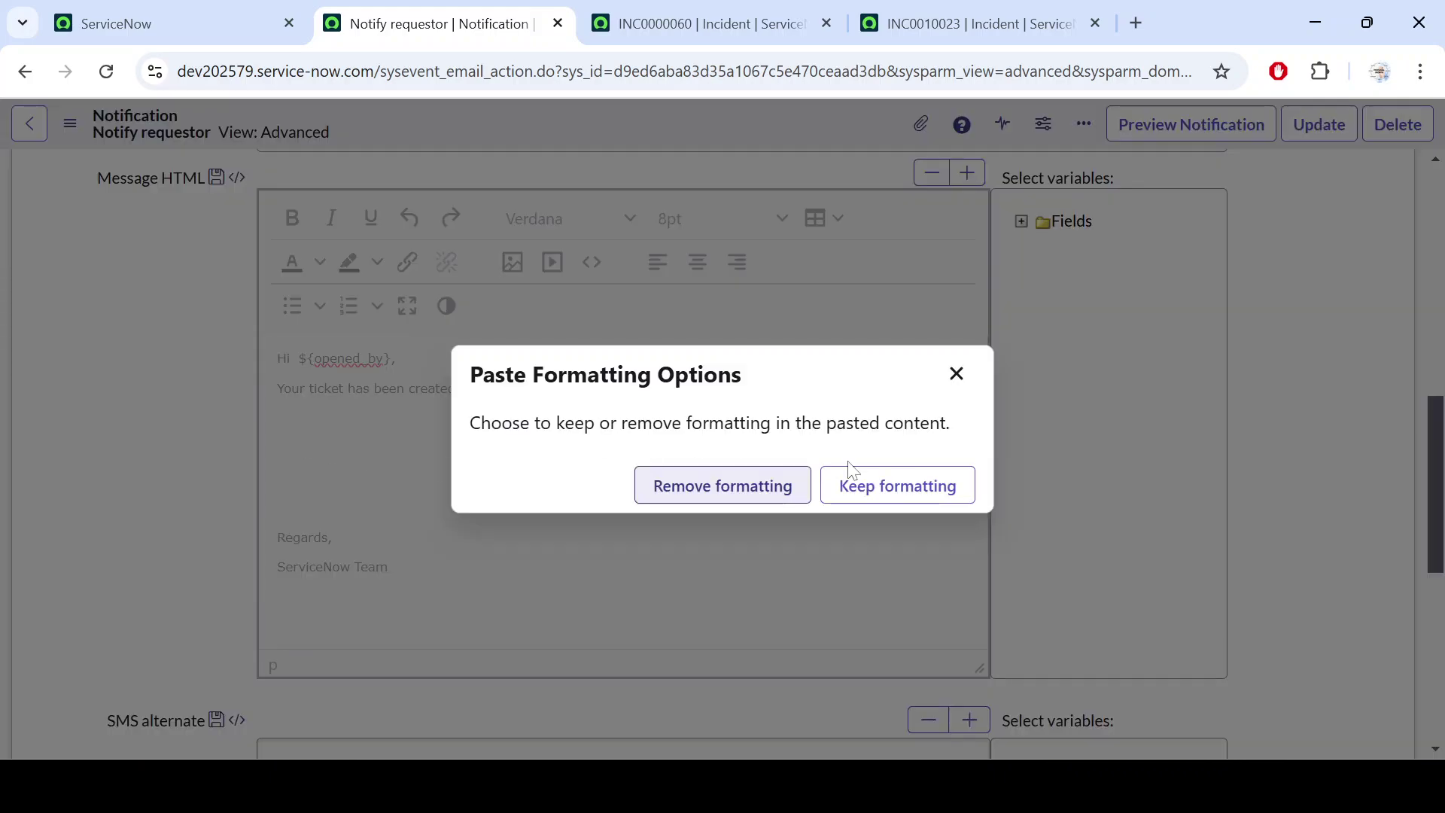
{"action": "left_click", "coordinate": [882, 486]}
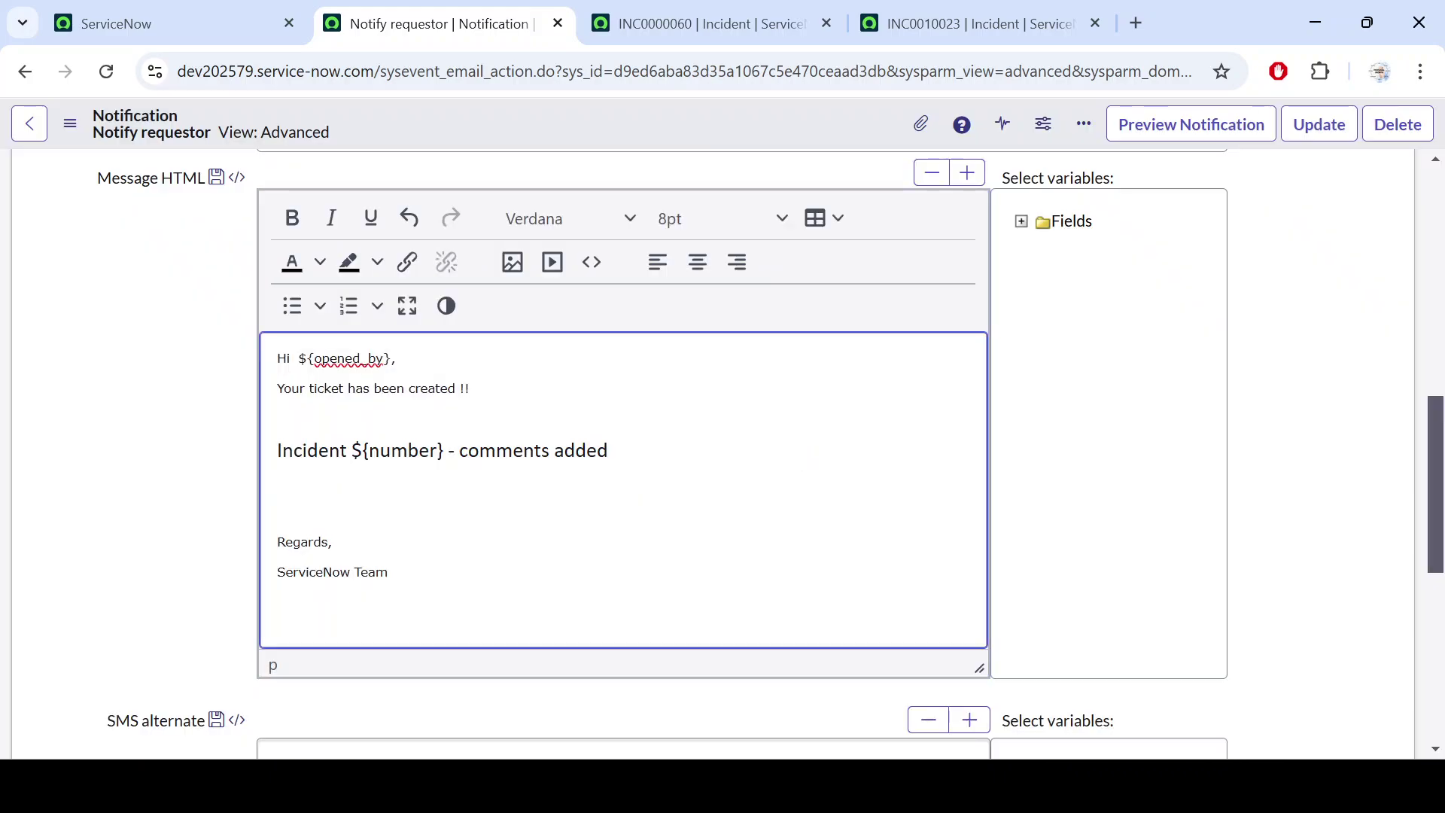
- Compare the ${number} variable in the message with the Number field on the INC0000060 incident form, and return to the notification
{"action": "left_click", "coordinate": [368, 450]}
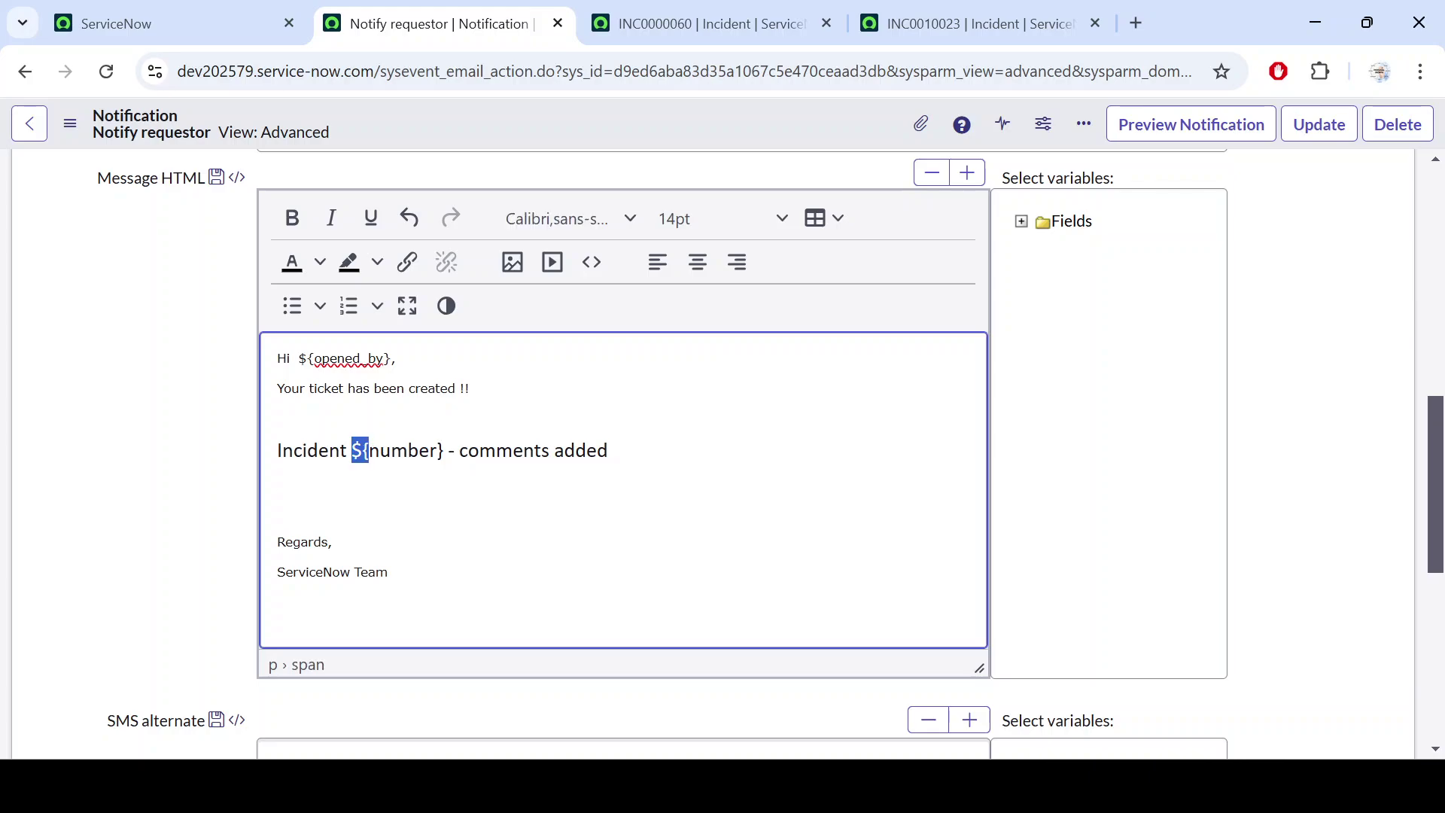
{"action": "left_click_drag", "start_coordinate": [362, 450], "coordinate": [456, 450]}
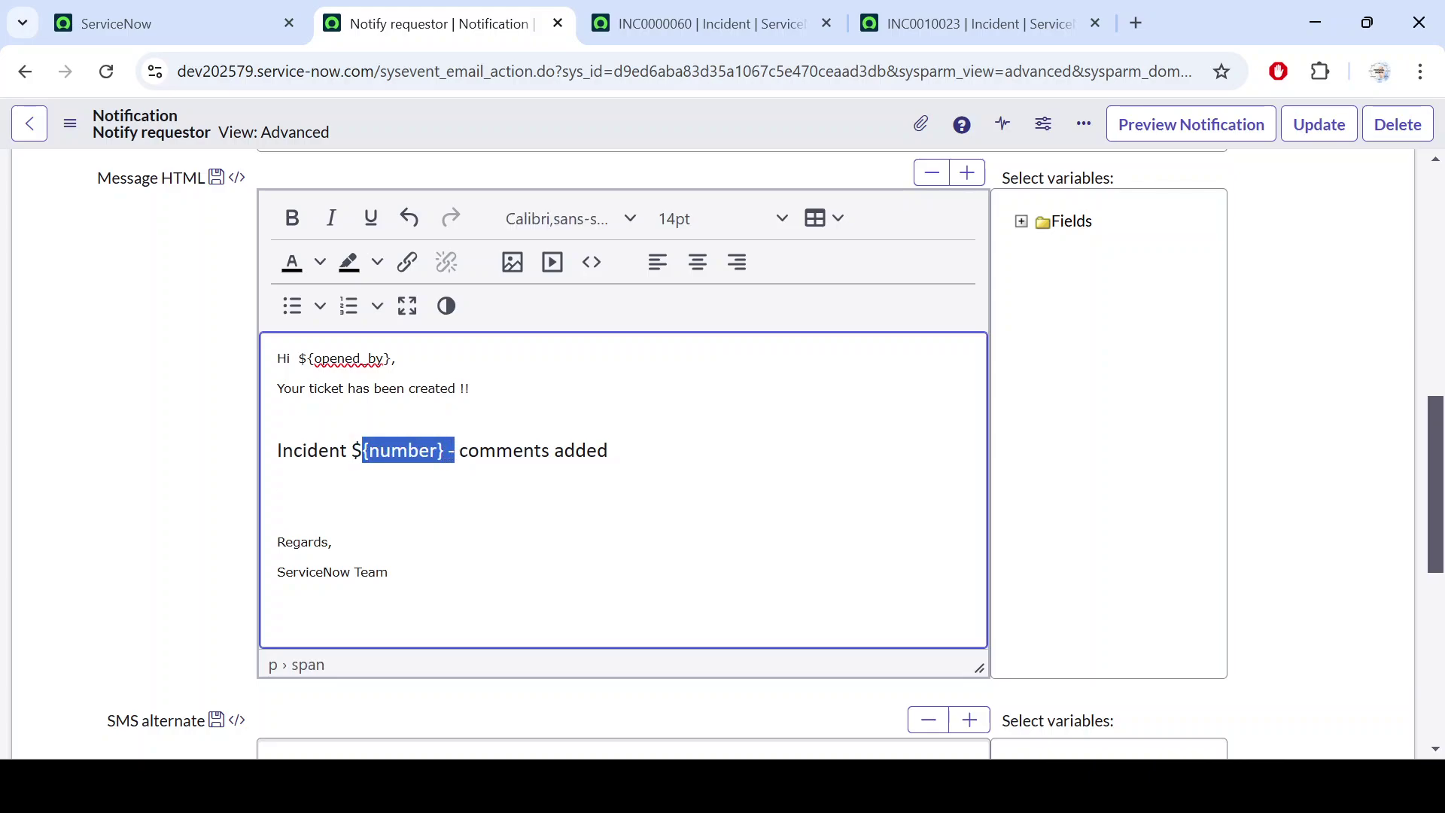
{"action": "left_click", "coordinate": [402, 450]}
{"action": "double_click", "coordinate": [403, 451]}
{"action": "left_click", "coordinate": [391, 450]}
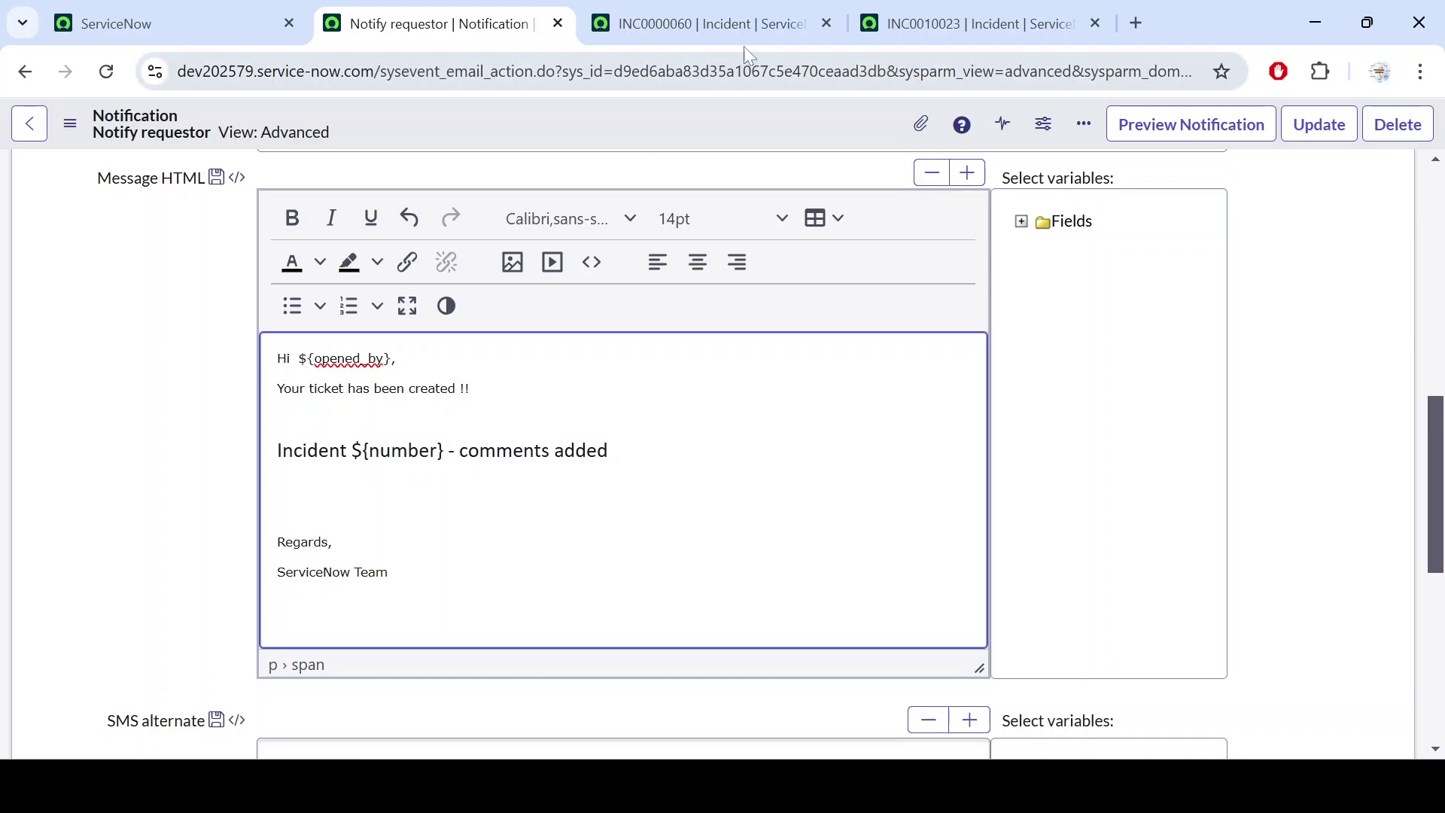
{"action": "left_click", "coordinate": [700, 23]}
{"action": "scroll", "coordinate": [407, 229], "scroll_direction": "up", "scroll_amount": 3}
{"action": "left_click", "coordinate": [132, 188]}
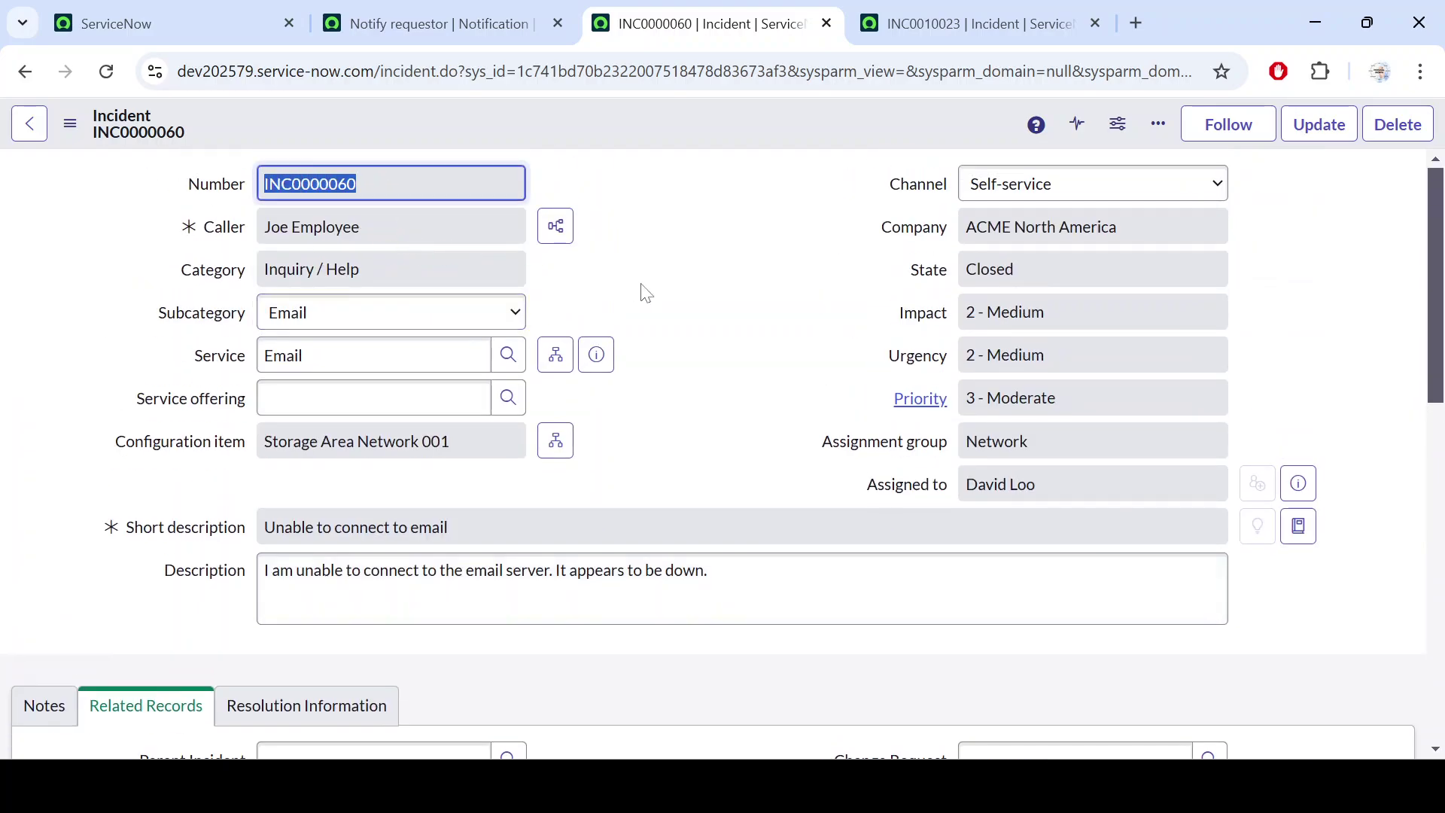
{"action": "left_click", "coordinate": [437, 15]}
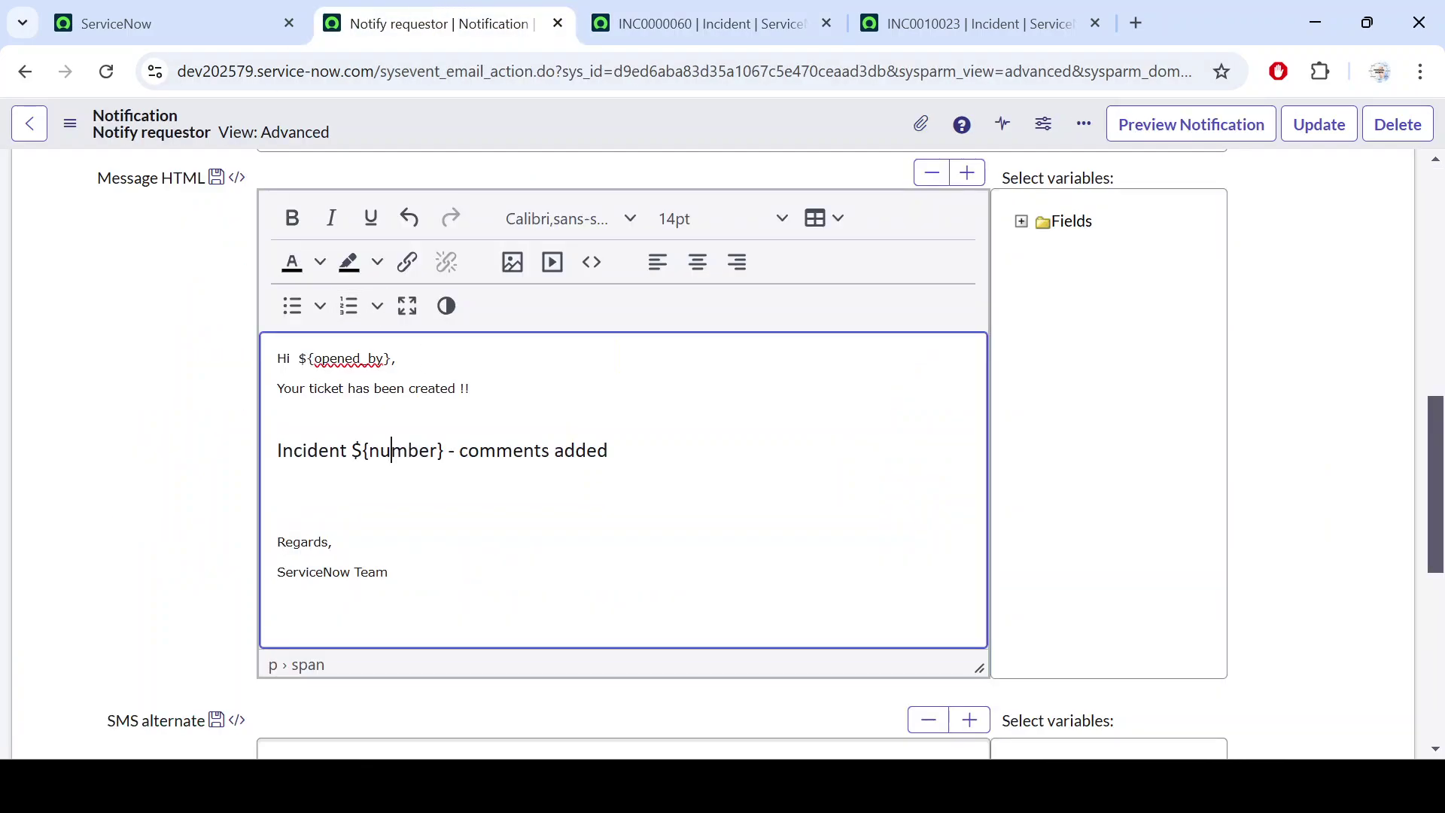
- Review the message's ${opened_by} greeting and save the Notify requestor notification
{"action": "left_click", "coordinate": [565, 450]}
{"action": "left_click_drag", "start_coordinate": [300, 358], "coordinate": [377, 358]}
{"action": "left_click", "coordinate": [469, 388]}
{"action": "left_click", "coordinate": [384, 358]}
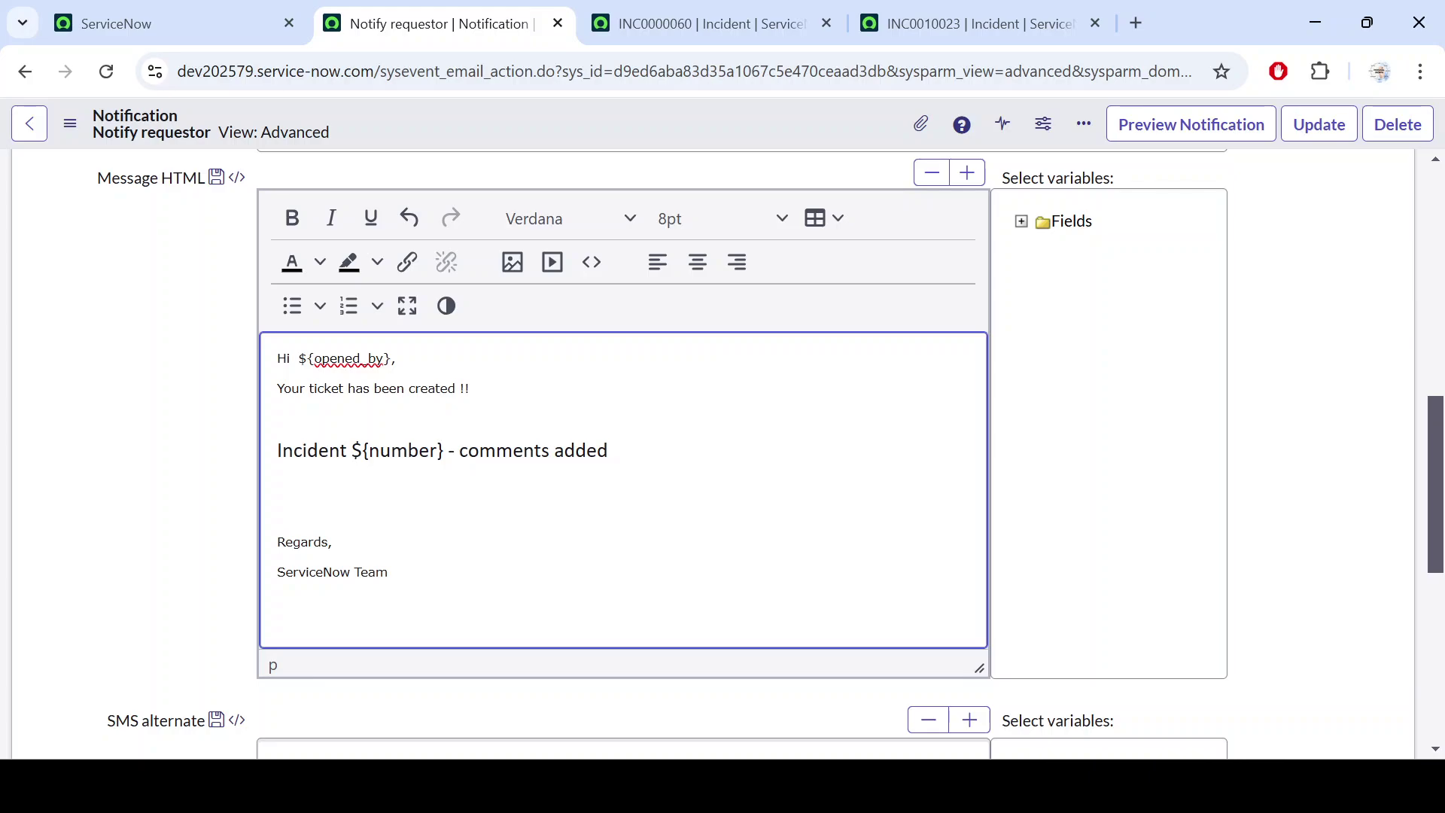
{"action": "right_click", "coordinate": [696, 128]}
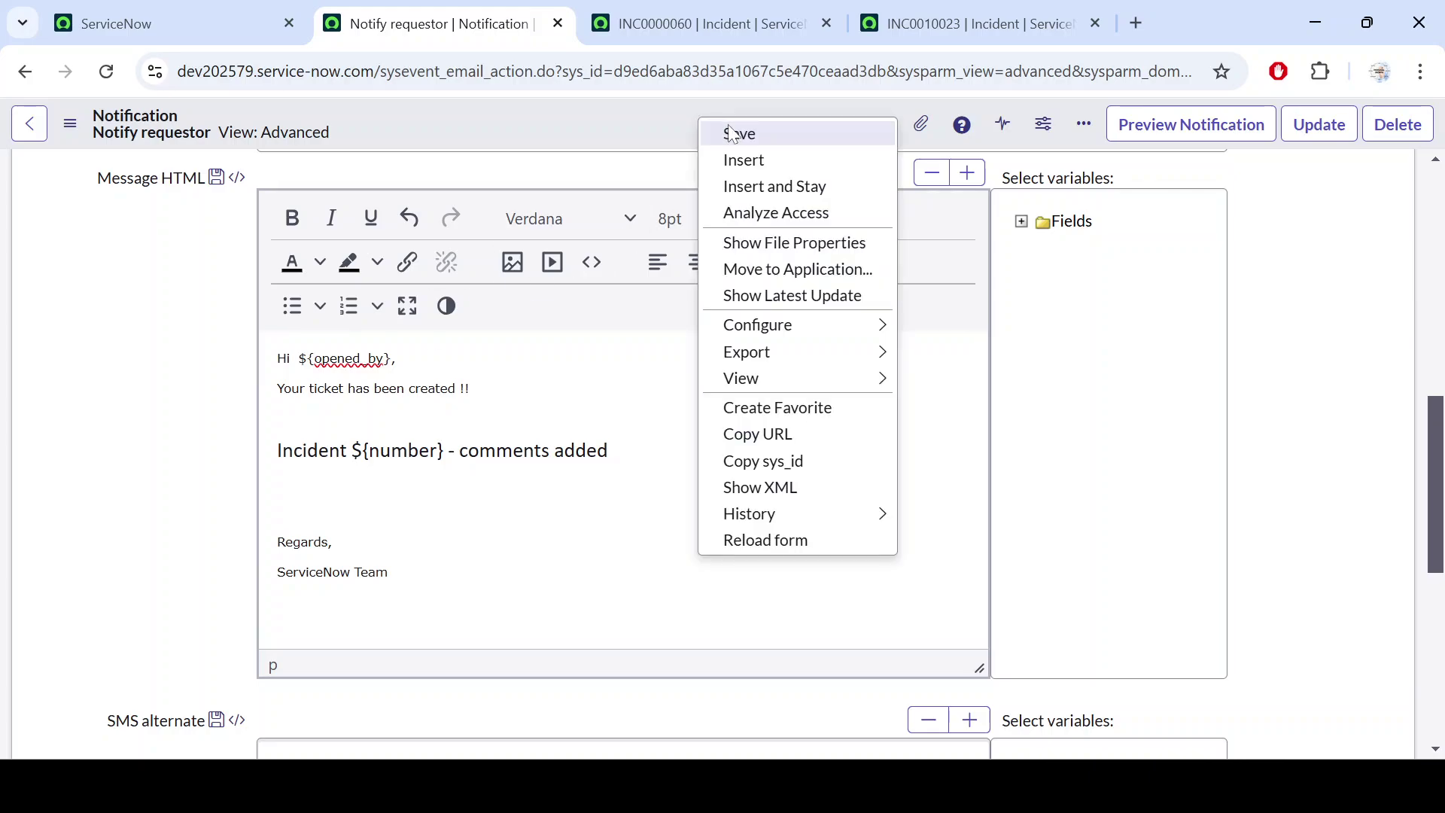
{"action": "left_click", "coordinate": [804, 147]}
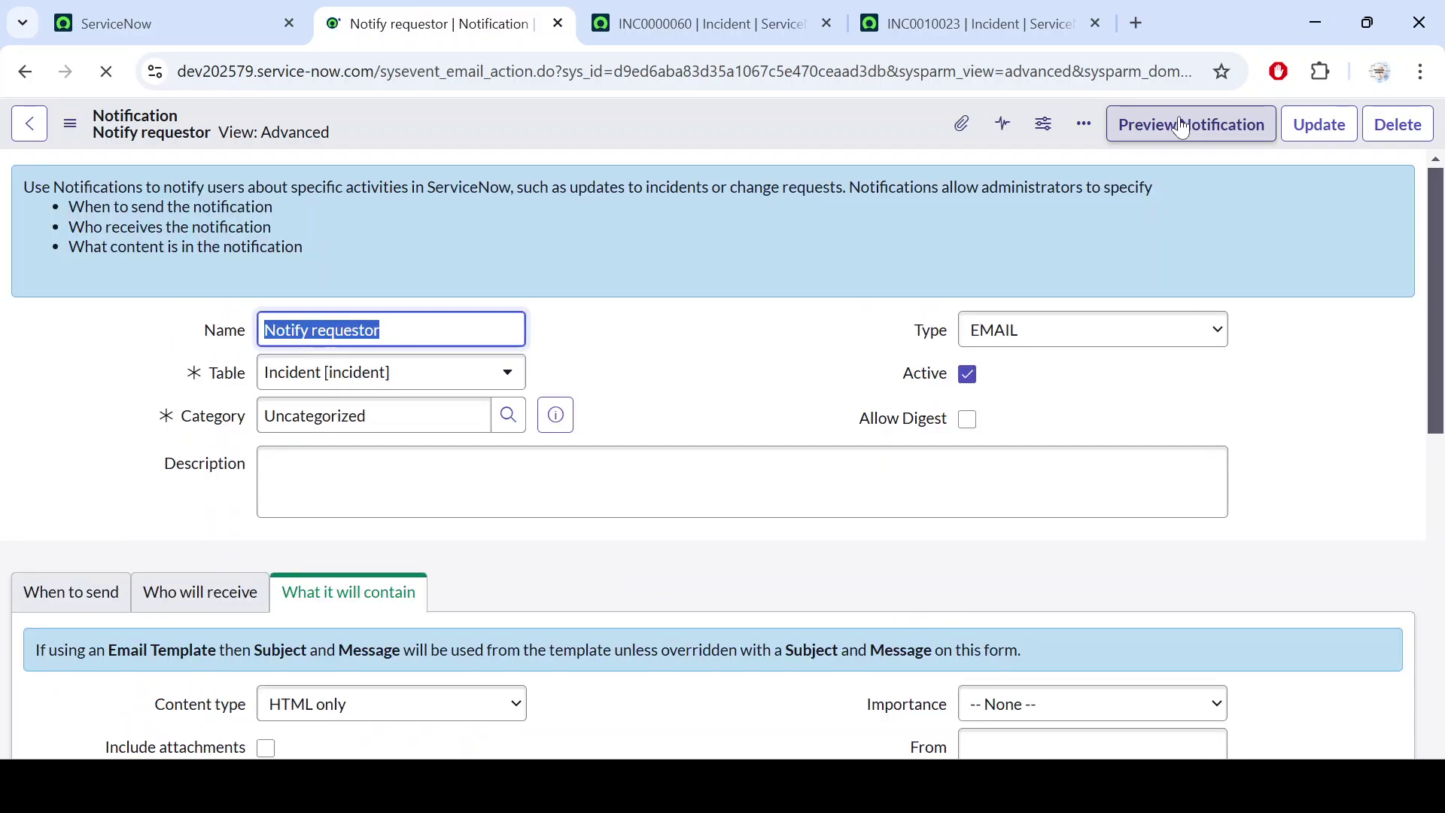
{"action": "scroll", "coordinate": [561, 418], "scroll_direction": "down", "scroll_amount": 2}
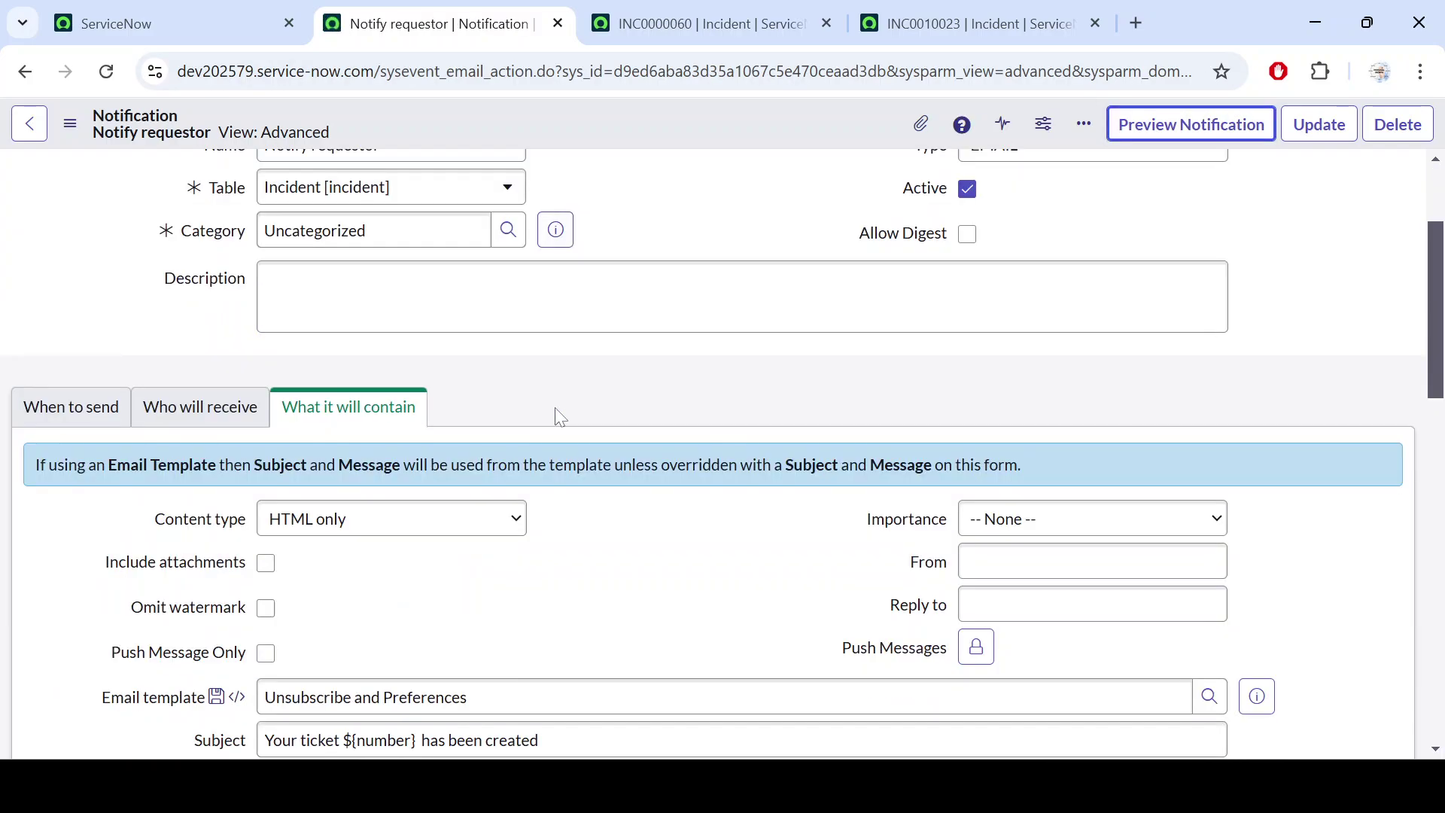
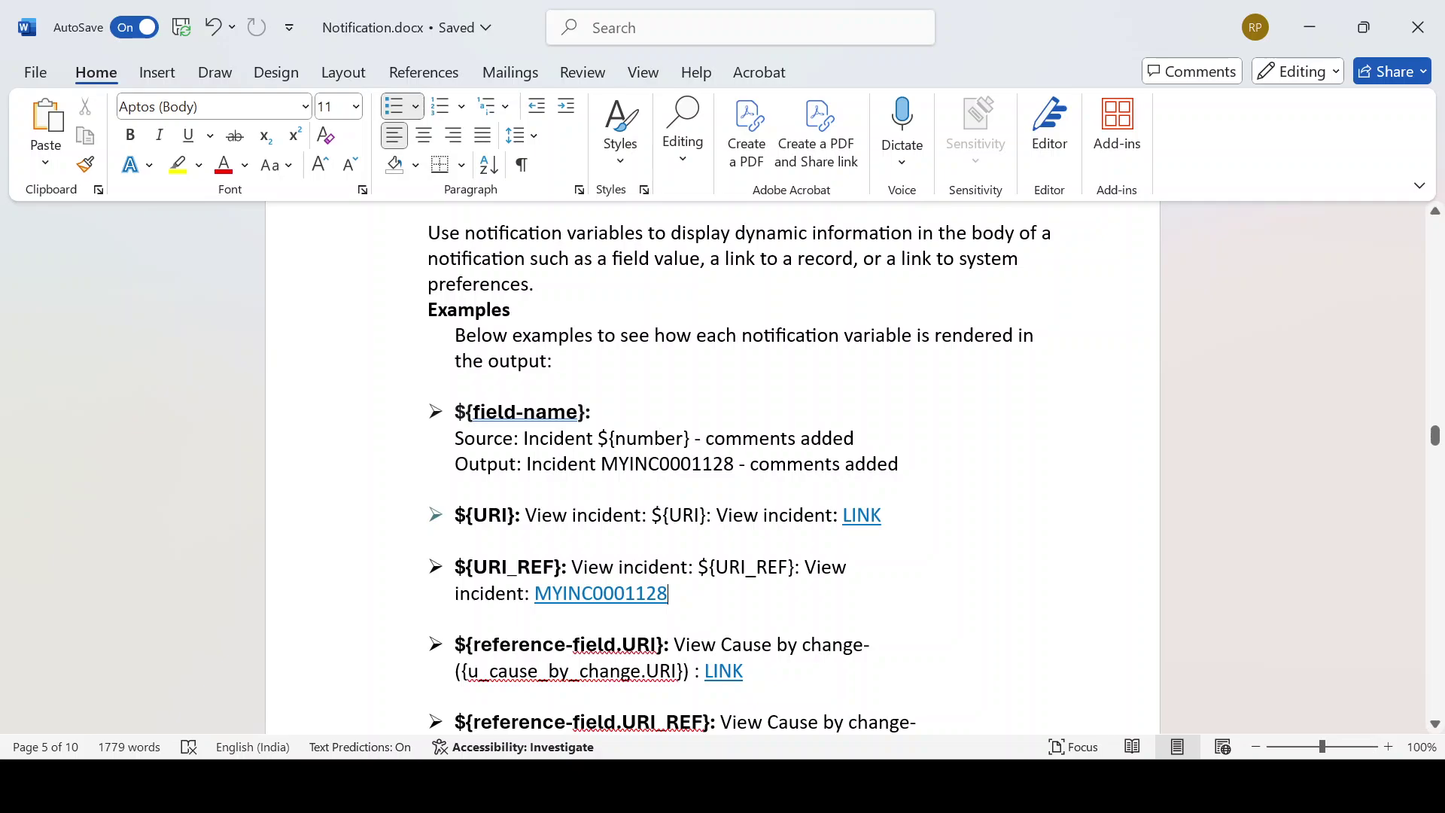
- Copy "View incident" from the Word document's ${URI} example and paste it with formatting kept below the incident line of the Chrome notification message
{"action": "left_click_drag", "start_coordinate": [651, 515], "coordinate": [833, 515]}
{"action": "key", "text": "ctrl+c"}
{"action": "left_click", "coordinate": [759, 515]}
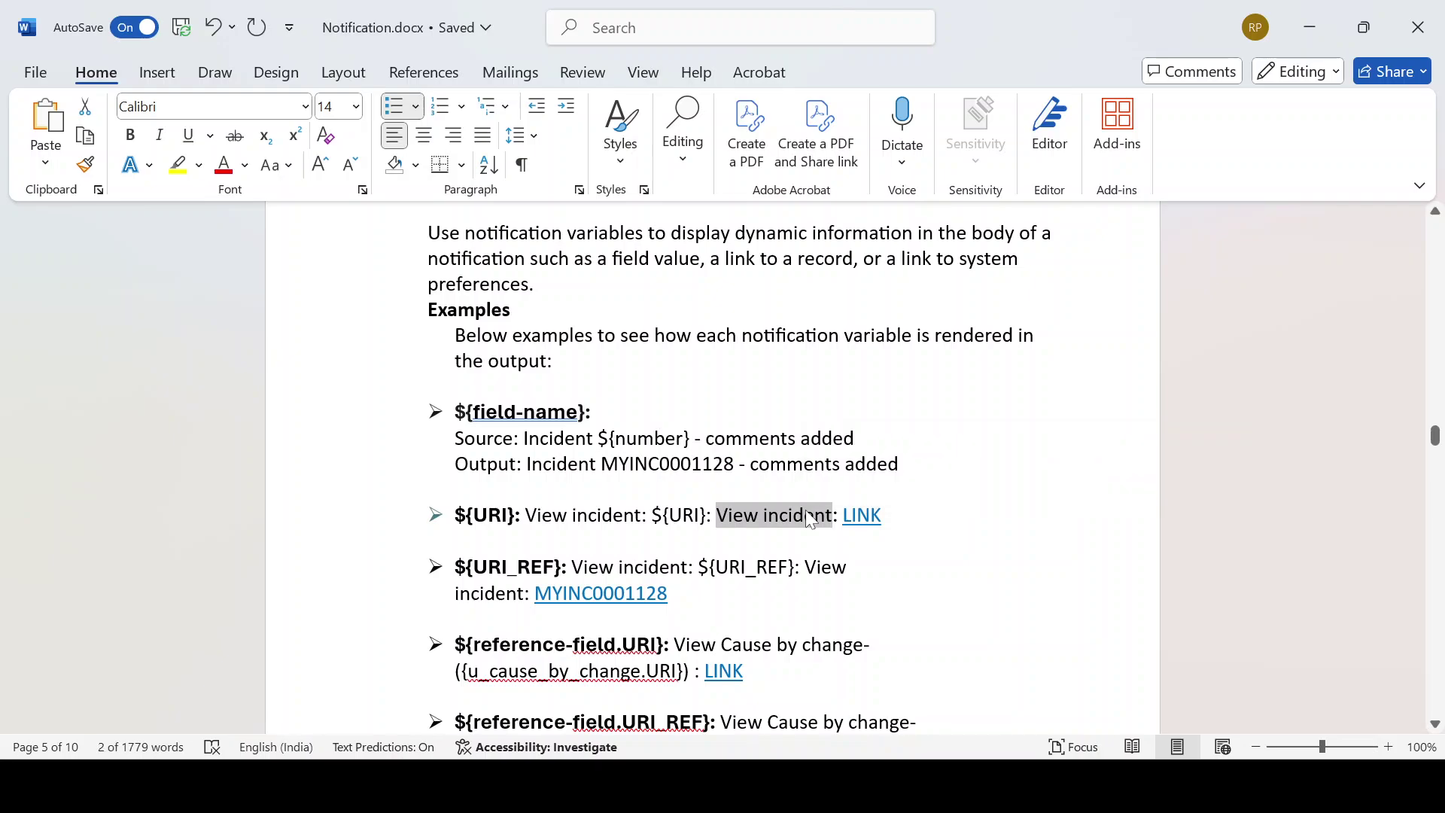
{"action": "key", "text": "alt+Tab"}
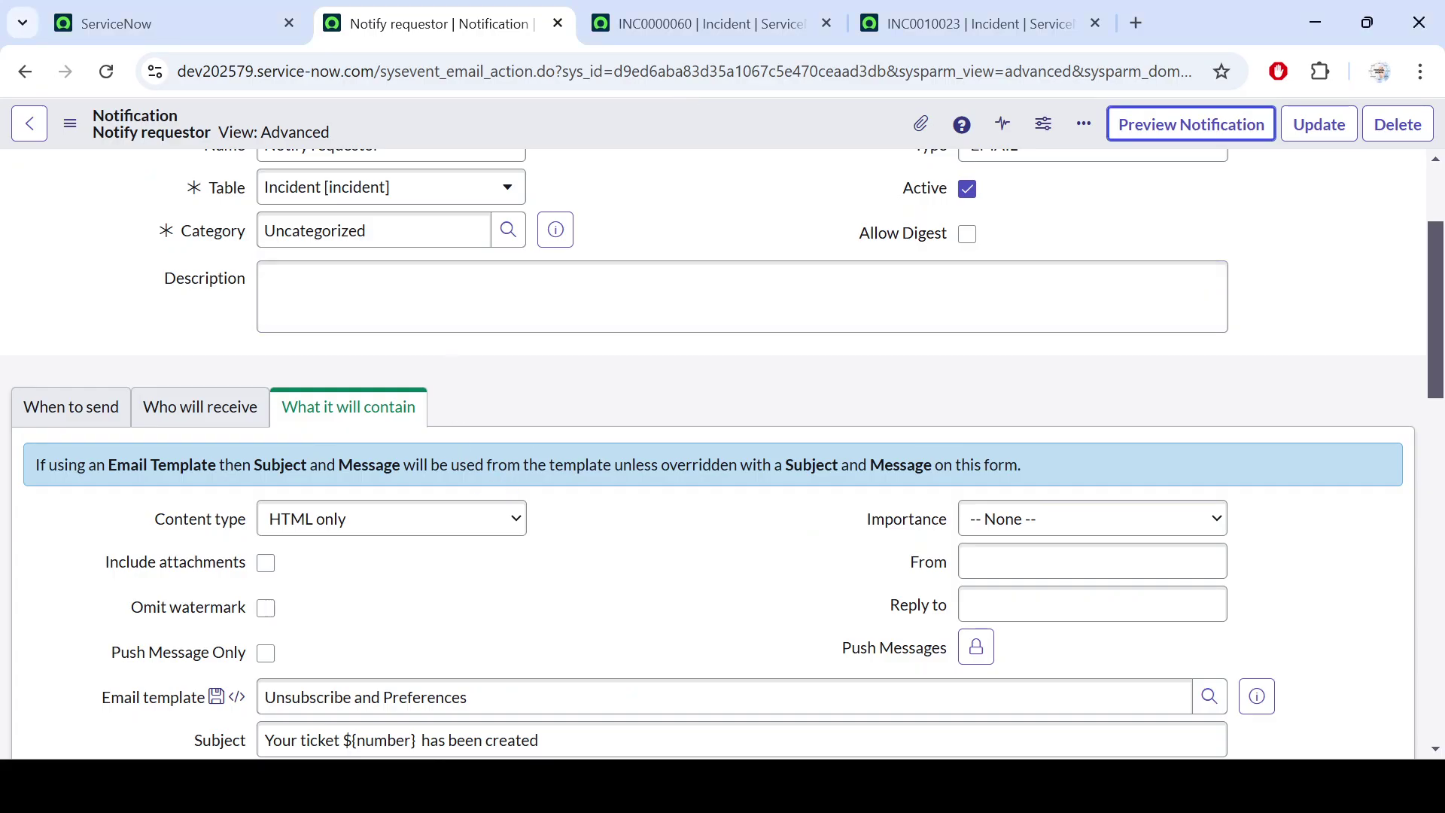
{"action": "scroll", "coordinate": [722, 452], "scroll_direction": "down", "scroll_amount": 5}
{"action": "left_click", "coordinate": [374, 522]}
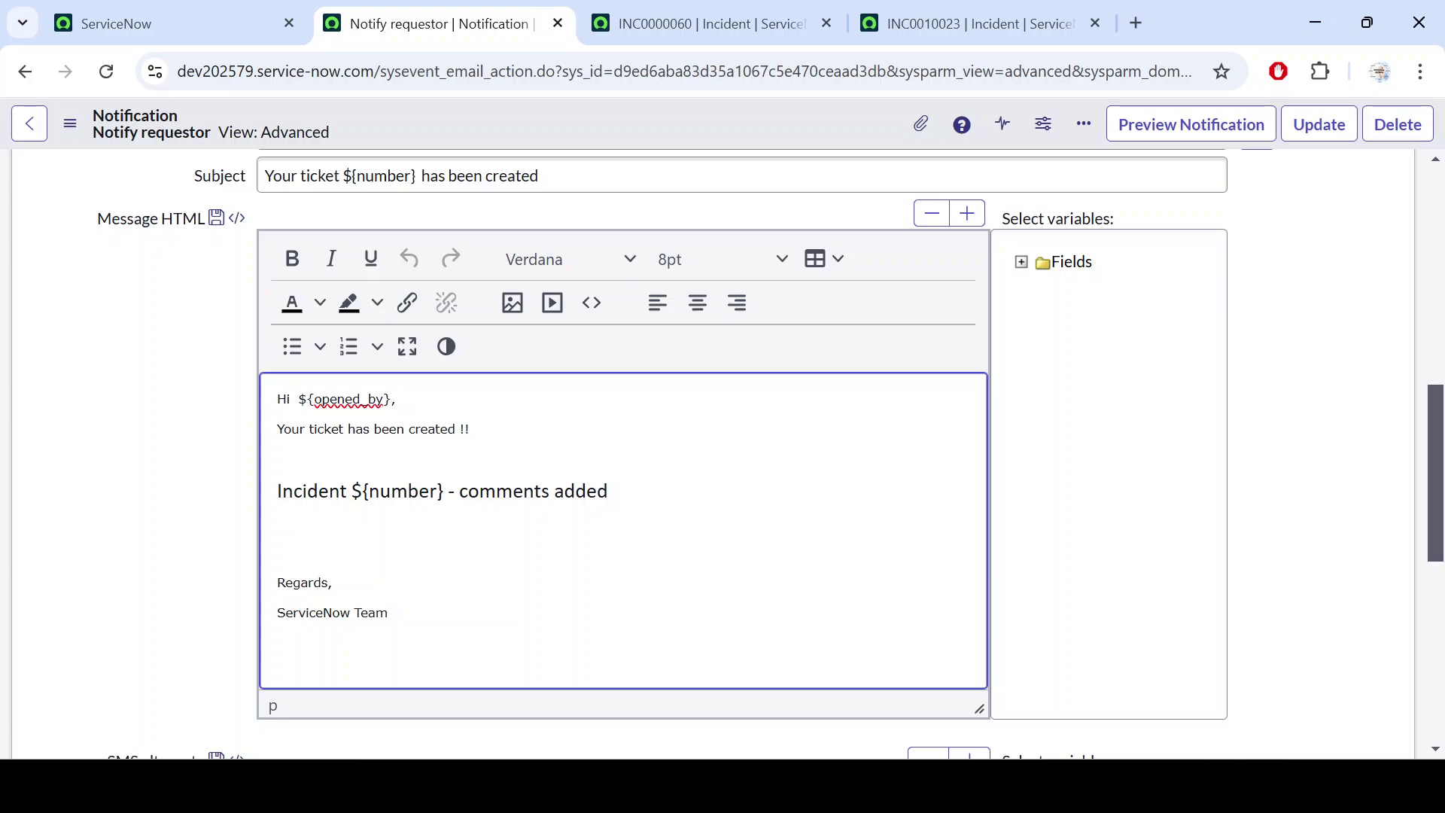
{"action": "key", "text": "ctrl+v"}
{"action": "left_click", "coordinate": [892, 488]}
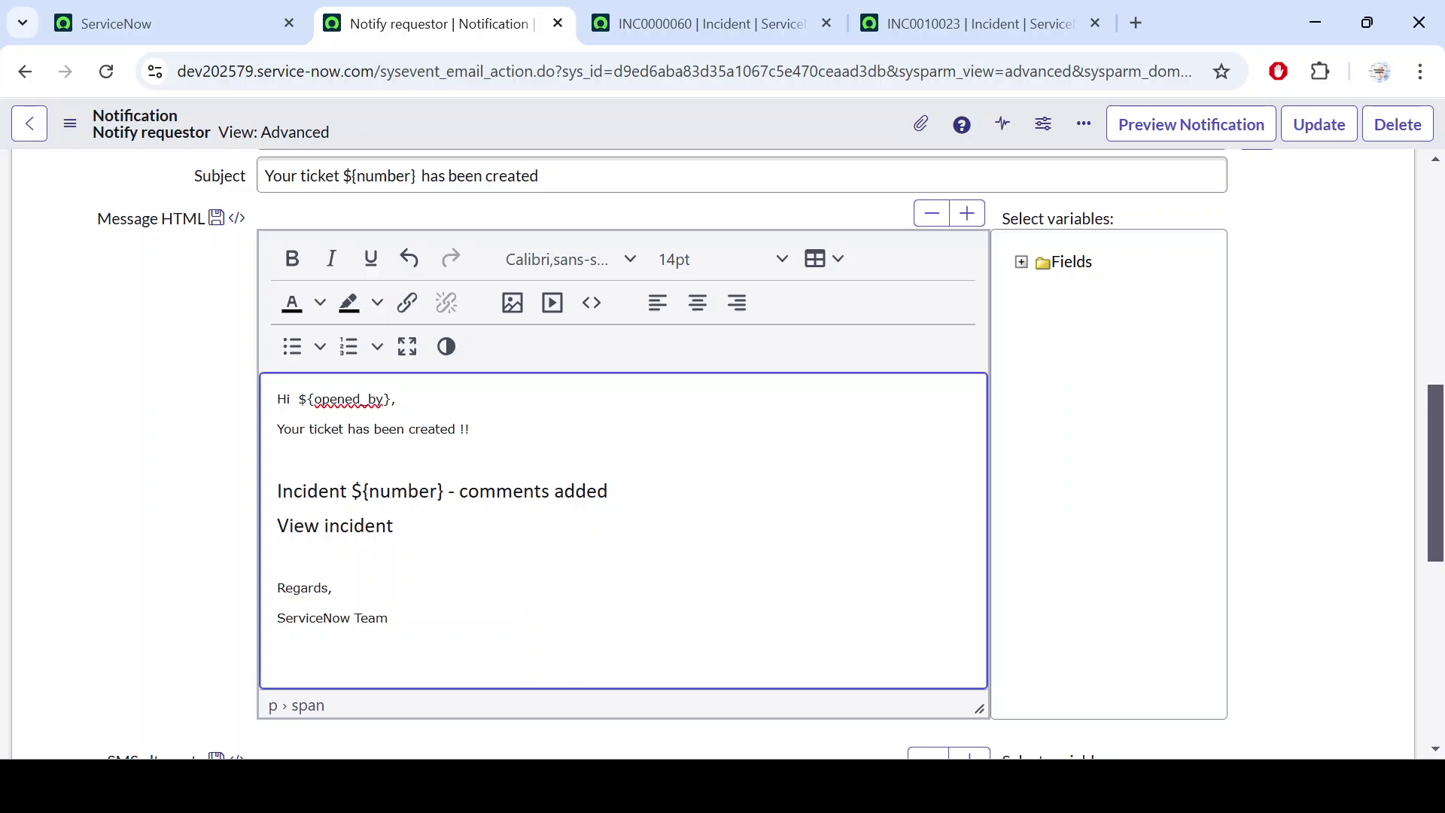
- Append ${URI} to the message's "View incident" text and save the Notify requestor notification
{"action": "type", "text": "${UER"}
{"action": "key", "text": "BackSpace"}
{"action": "key", "text": "BackSpace"}
{"action": "type", "text": "RI}"}
{"action": "right_click", "coordinate": [665, 124]}
{"action": "left_click", "coordinate": [694, 141]}
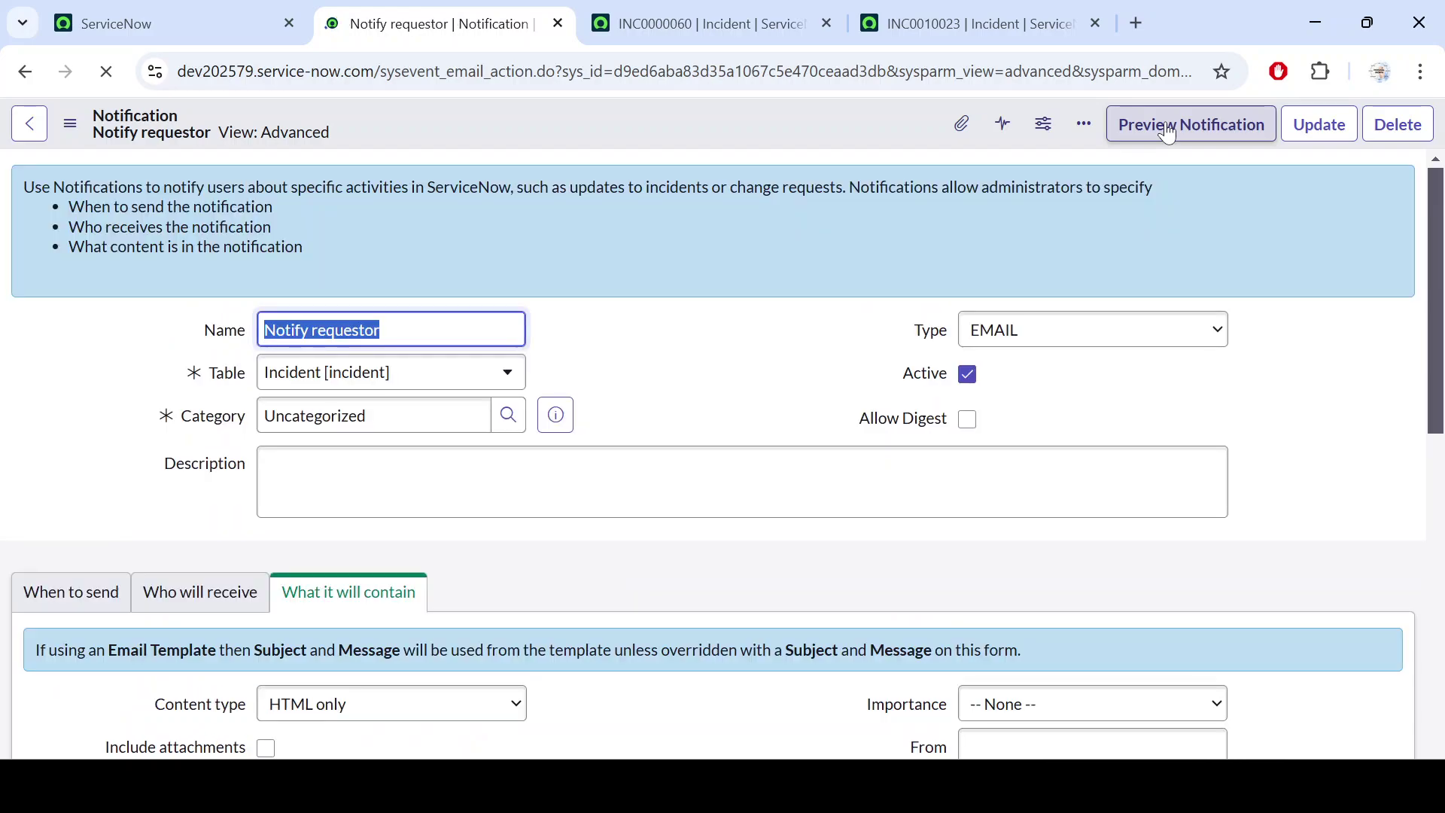
- Preview the notification for INC0000060 and open the incident link rendered in its body
{"action": "left_click", "coordinate": [1168, 132]}
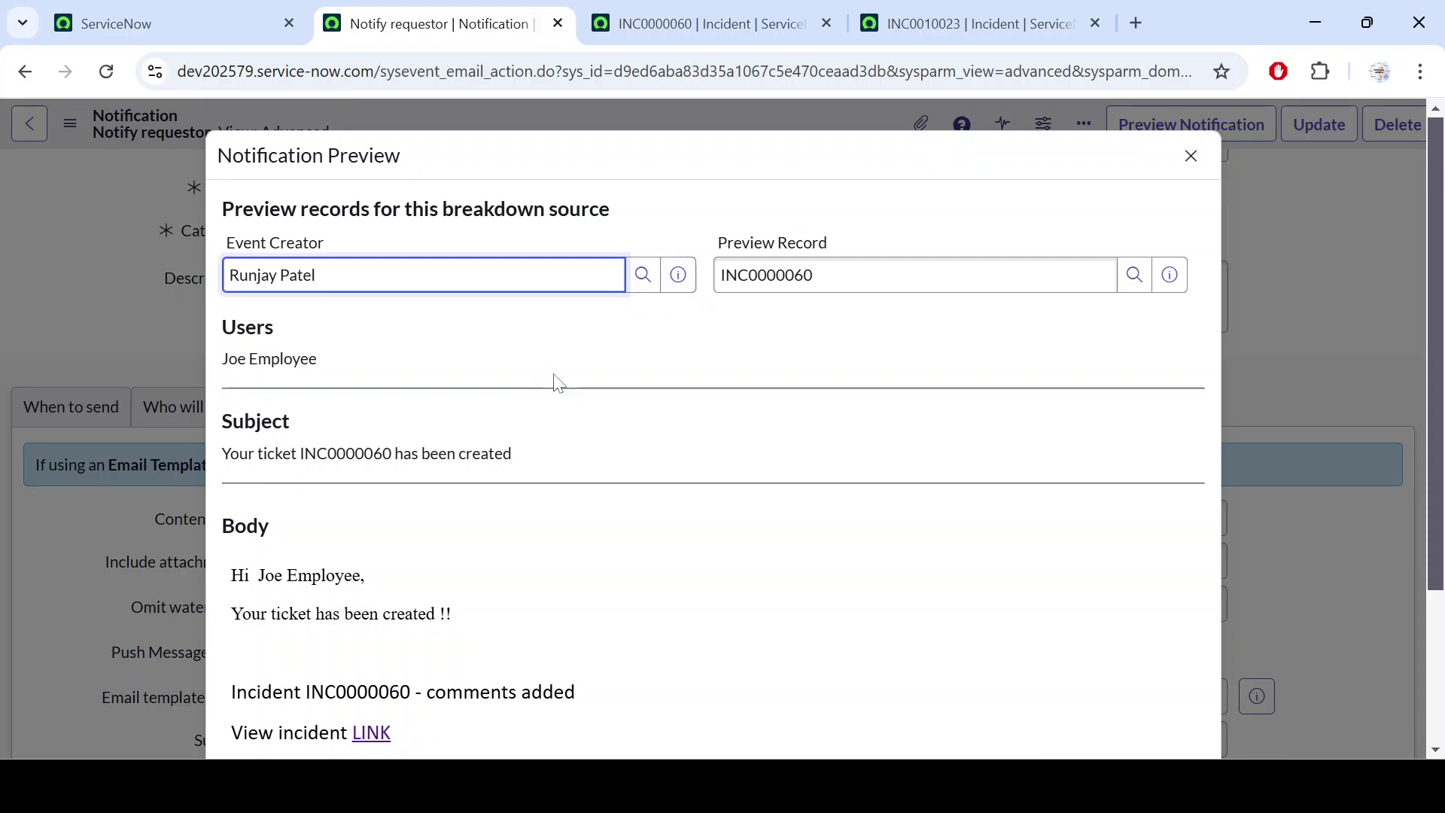
{"action": "scroll", "coordinate": [557, 382], "scroll_direction": "down", "scroll_amount": 3}
{"action": "left_click_drag", "start_coordinate": [277, 522], "coordinate": [521, 535]}
{"action": "left_click", "coordinate": [380, 525]}
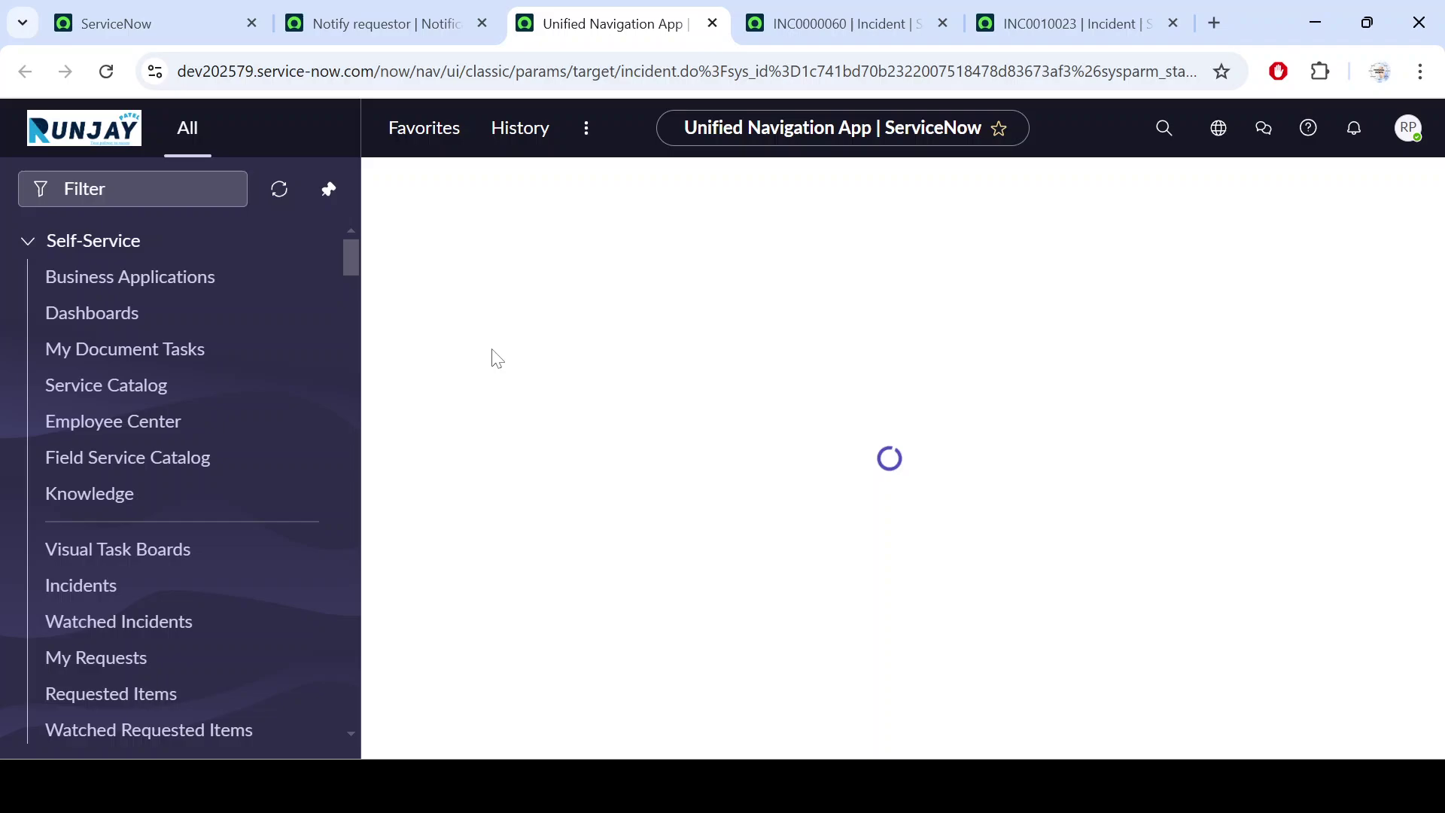
- Return to the Notify requestor preview, review its rendered subject and body, and close the preview
{"action": "left_click", "coordinate": [412, 13]}
{"action": "scroll", "coordinate": [1222, 313], "scroll_direction": "up", "scroll_amount": 3}
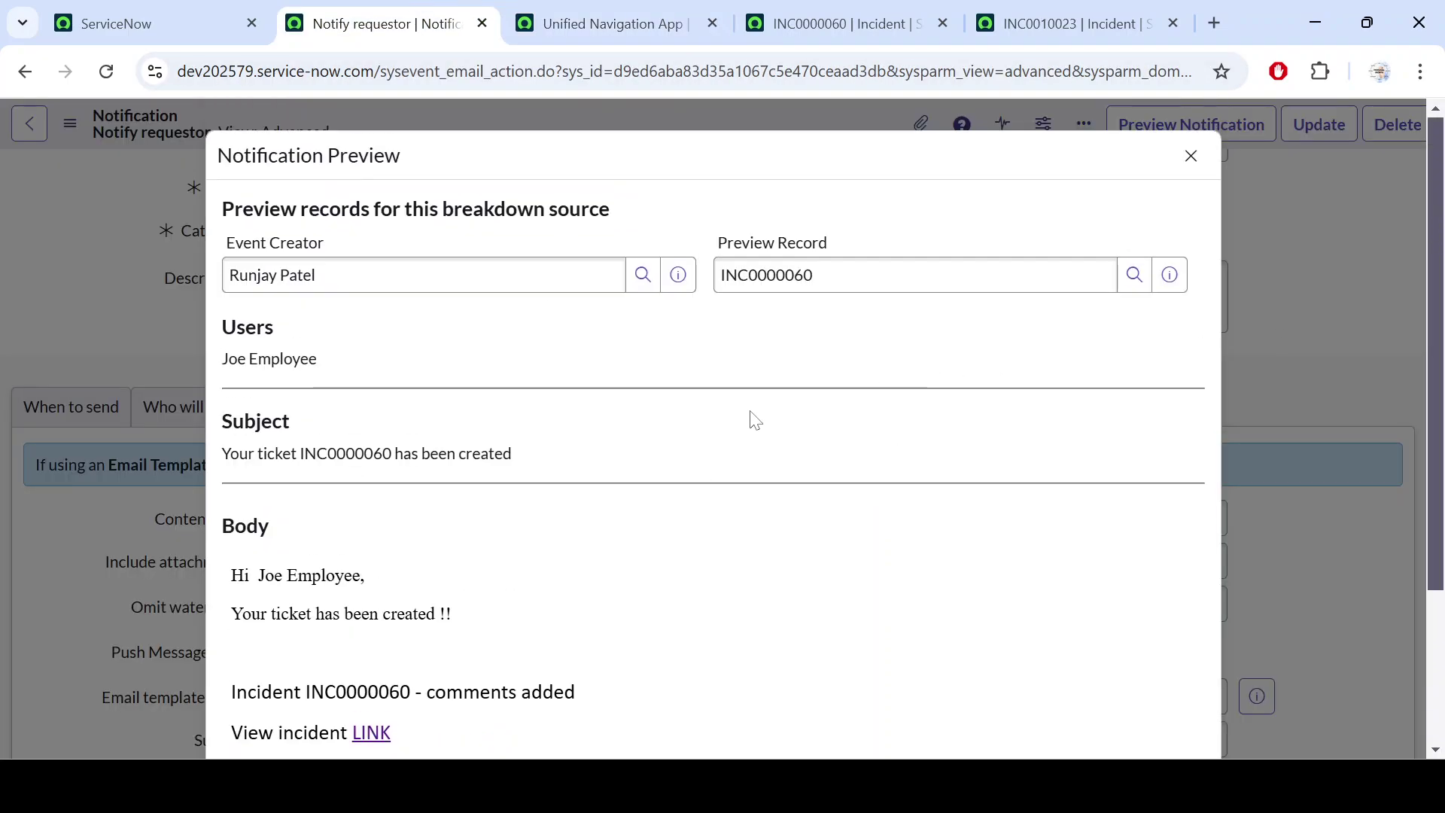
{"action": "scroll", "coordinate": [552, 465], "scroll_direction": "down", "scroll_amount": 1}
{"action": "scroll", "coordinate": [552, 465], "scroll_direction": "down", "scroll_amount": 1}
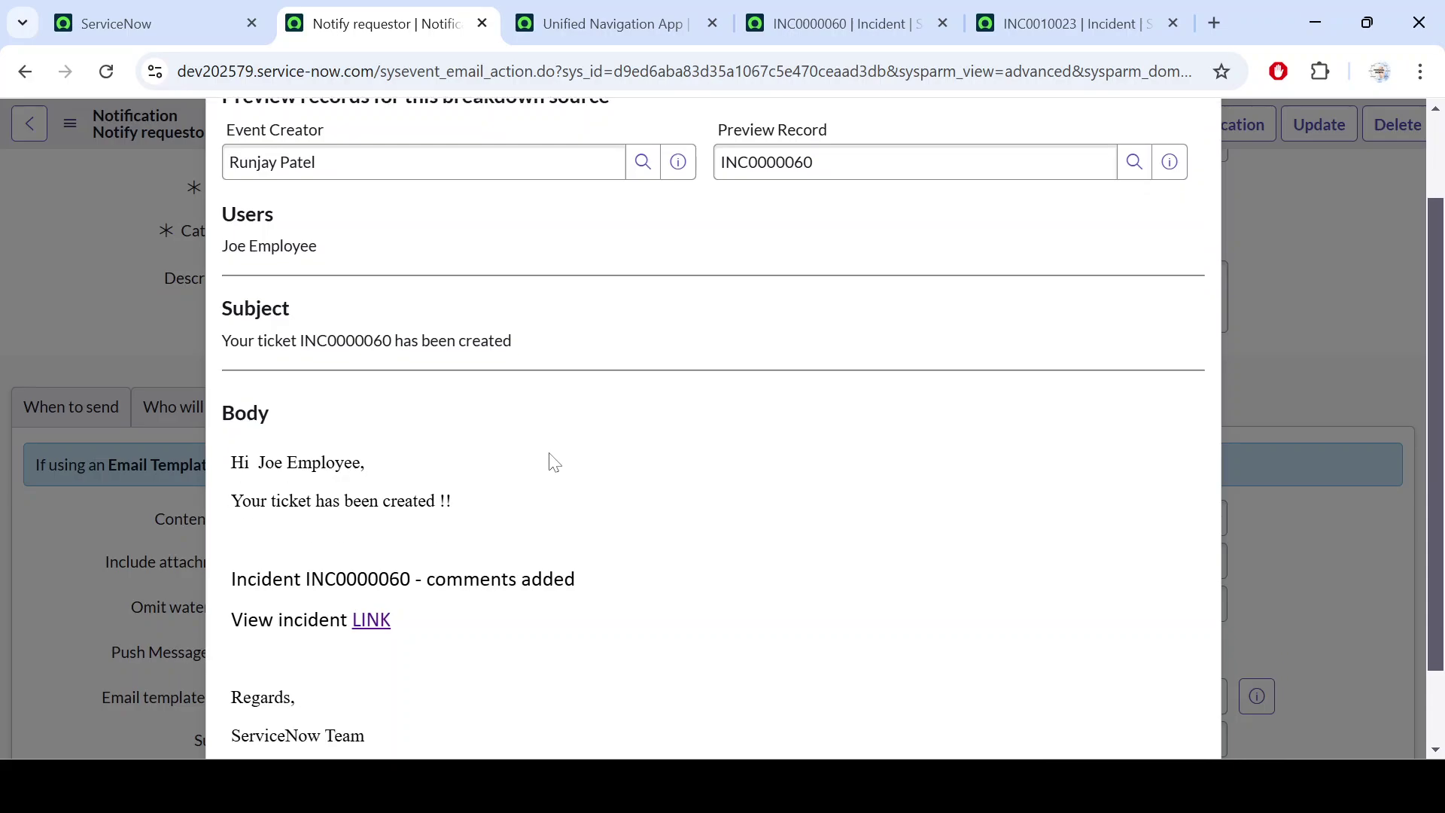
{"action": "scroll", "coordinate": [1197, 303], "scroll_direction": "up", "scroll_amount": 2}
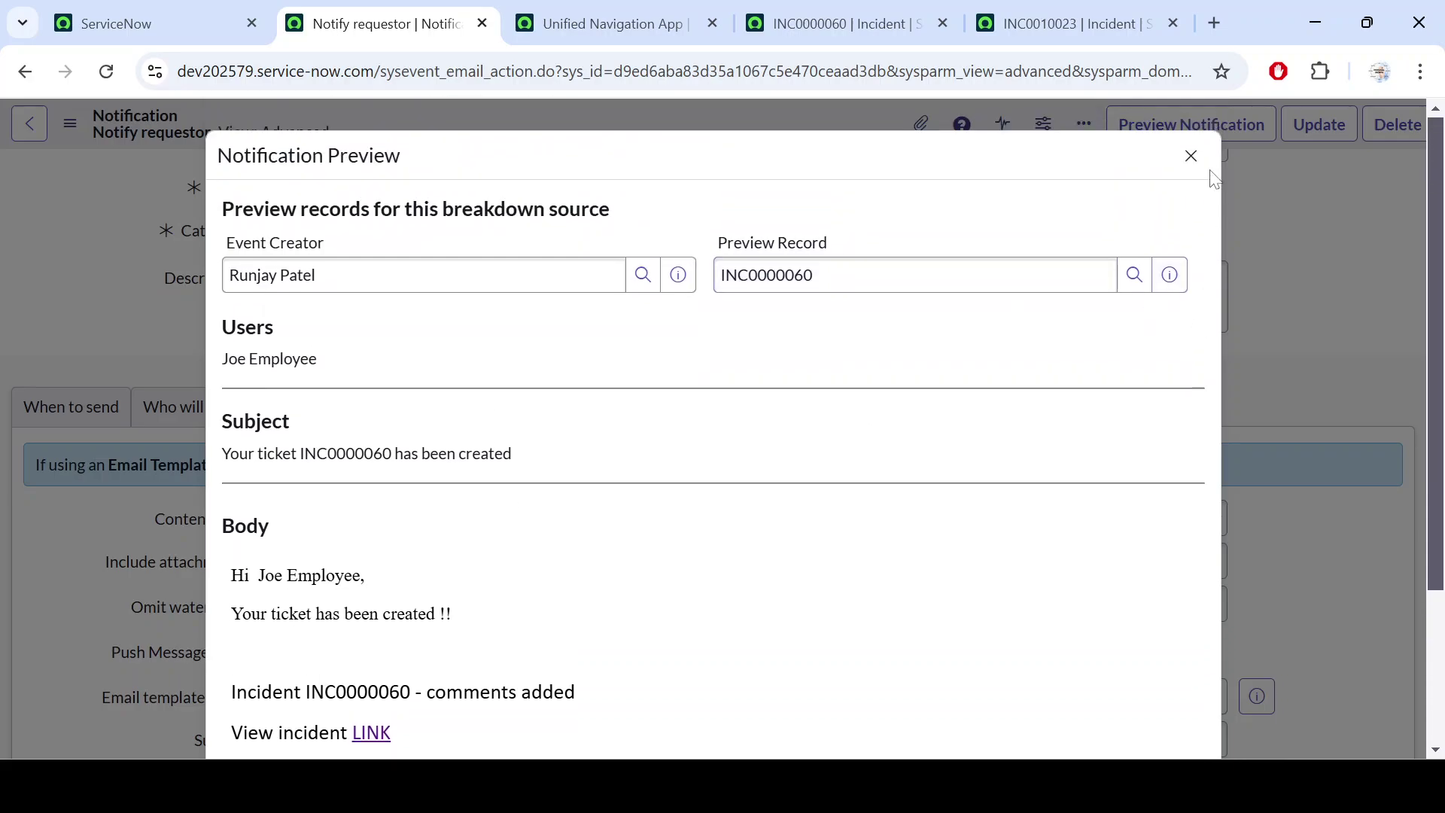
{"action": "left_click", "coordinate": [1193, 160]}
- Recheck the "View incident ${URI}" line in the HTML message and place the cursor at its end
{"action": "scroll", "coordinate": [555, 385], "scroll_direction": "down", "scroll_amount": 2}
{"action": "scroll", "coordinate": [555, 386], "scroll_direction": "down", "scroll_amount": 4}
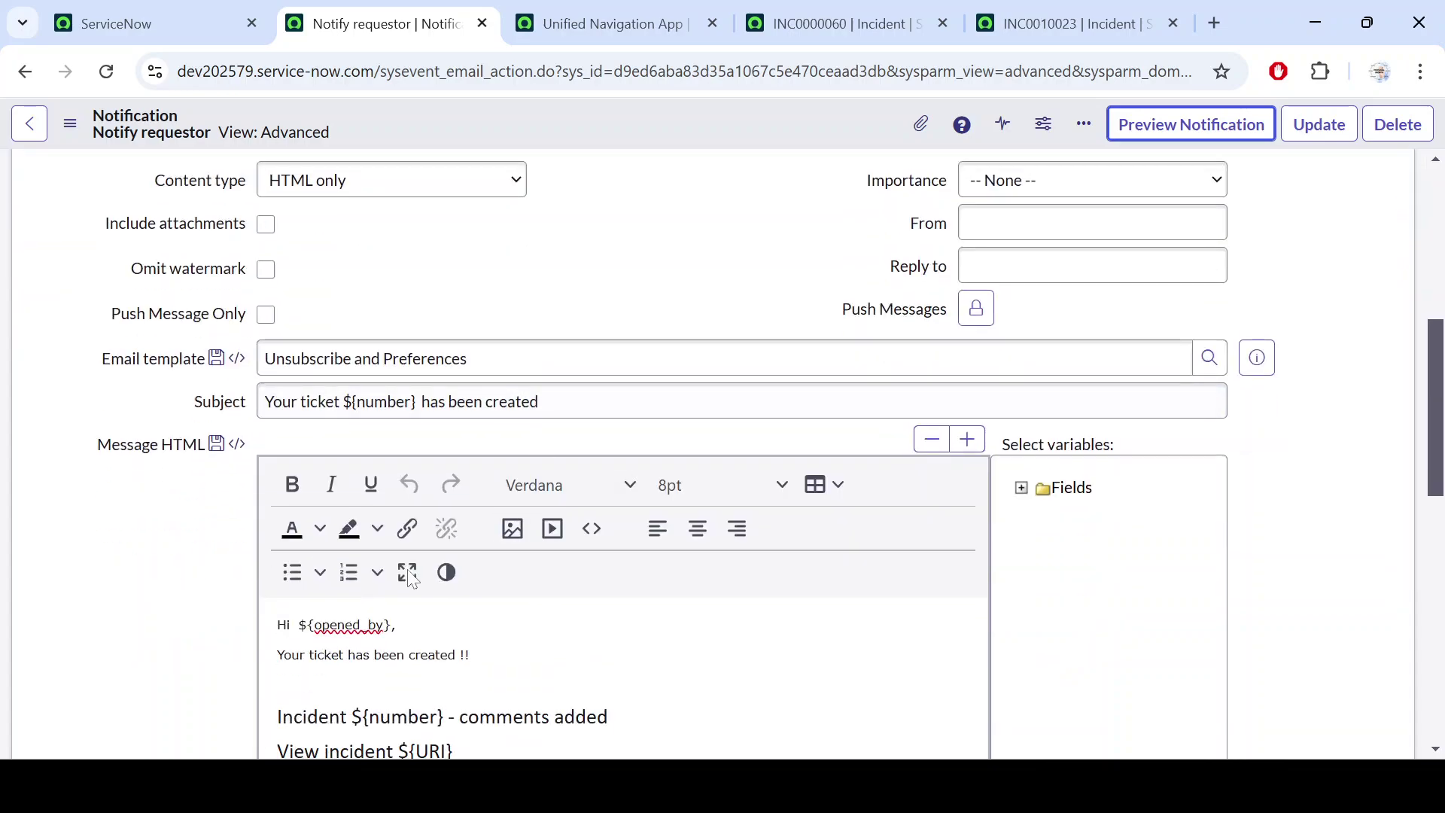
{"action": "left_click_drag", "start_coordinate": [453, 638], "coordinate": [302, 638]}
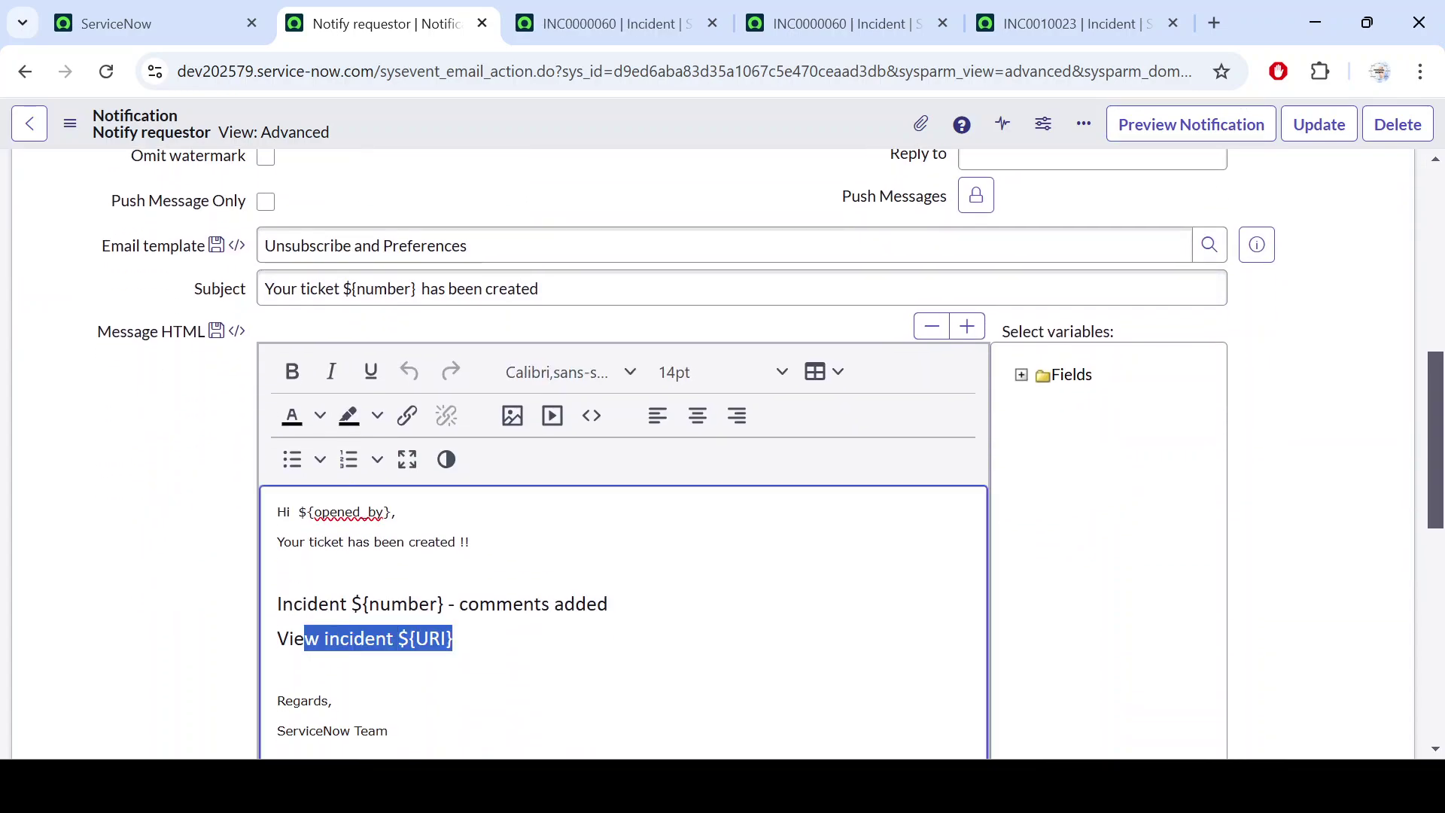
{"action": "left_click", "coordinate": [453, 638]}
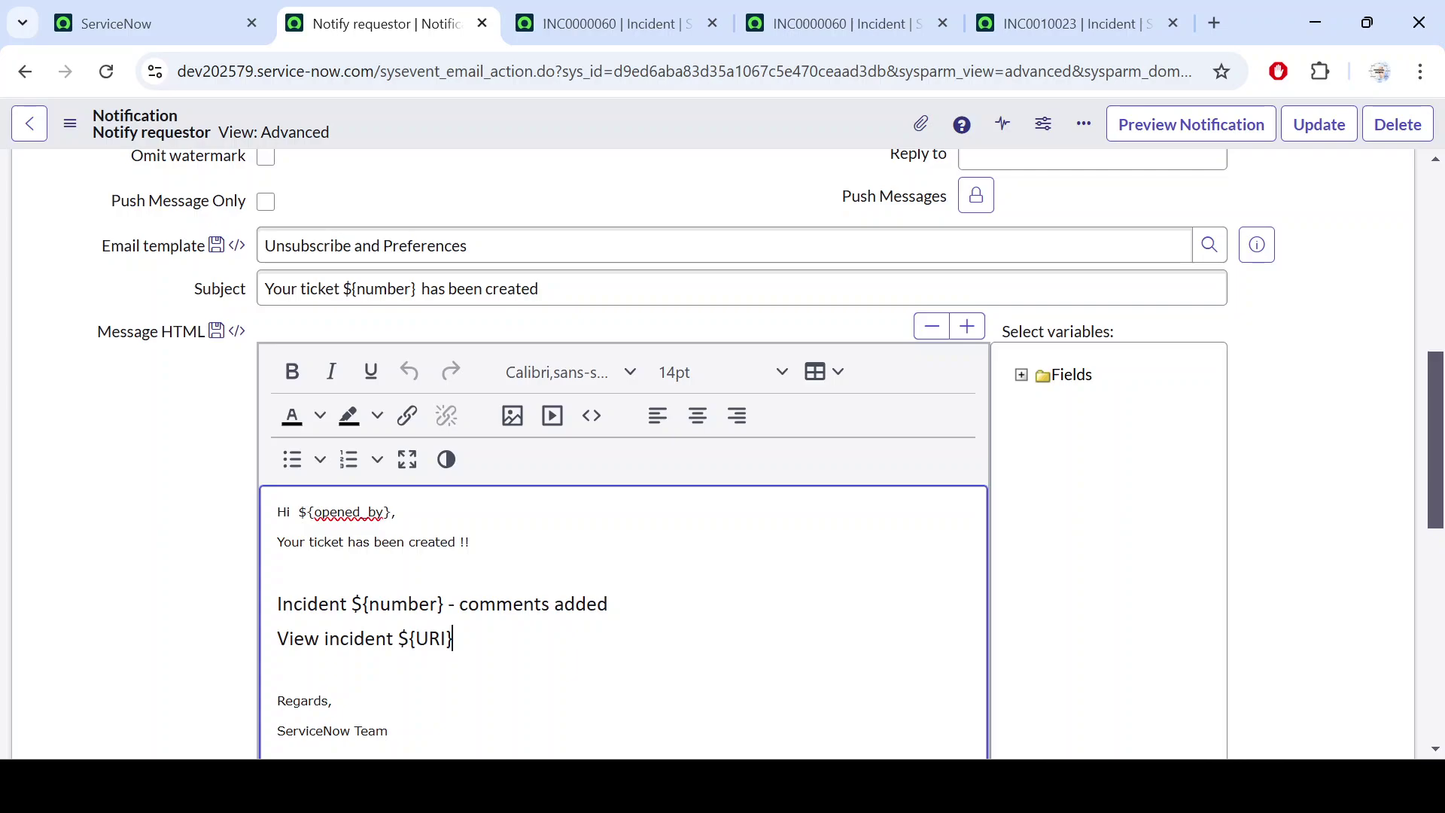
{"action": "double_click", "coordinate": [454, 638]}
{"action": "left_click", "coordinate": [453, 638]}
- Switch to Notification.docx in Word and examine the ${URI_REF}, ${reference-field.URI} and ${reference-field.URI_REF} examples
{"action": "key", "text": "alt+Tab"}
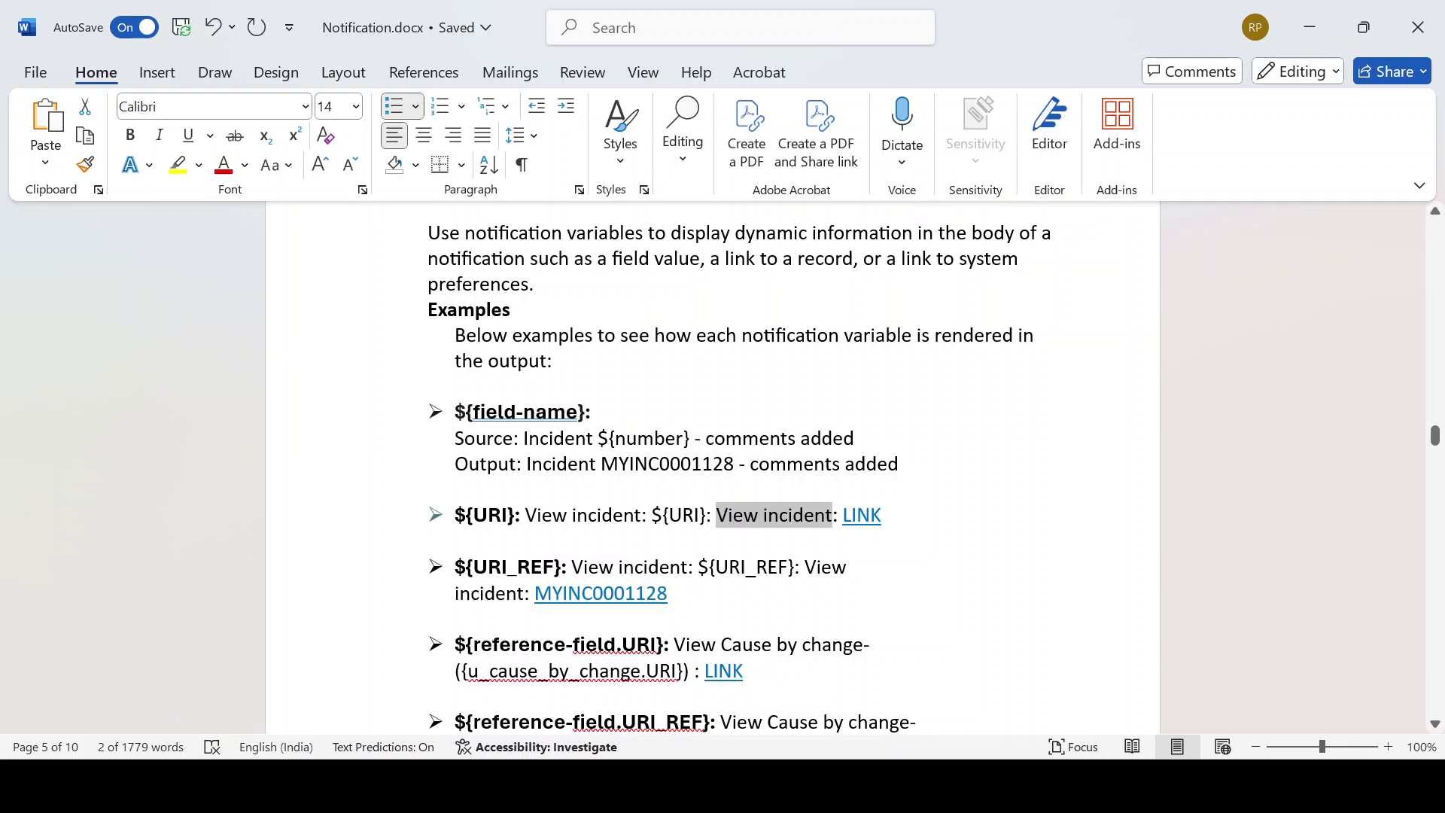
{"action": "left_click", "coordinate": [647, 515]}
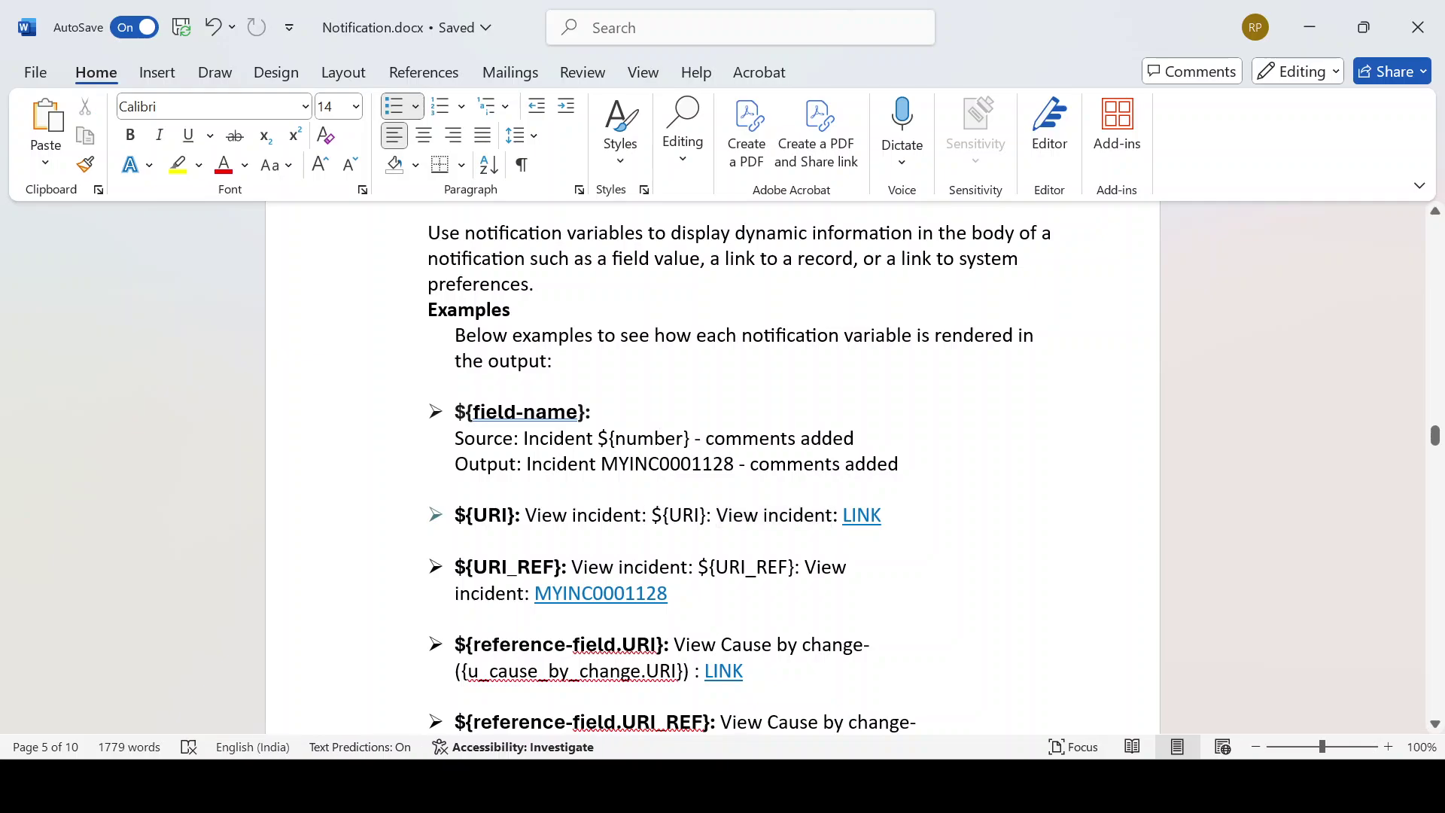
{"action": "scroll", "coordinate": [722, 466], "scroll_direction": "down", "scroll_amount": 1}
{"action": "left_click", "coordinate": [851, 513]}
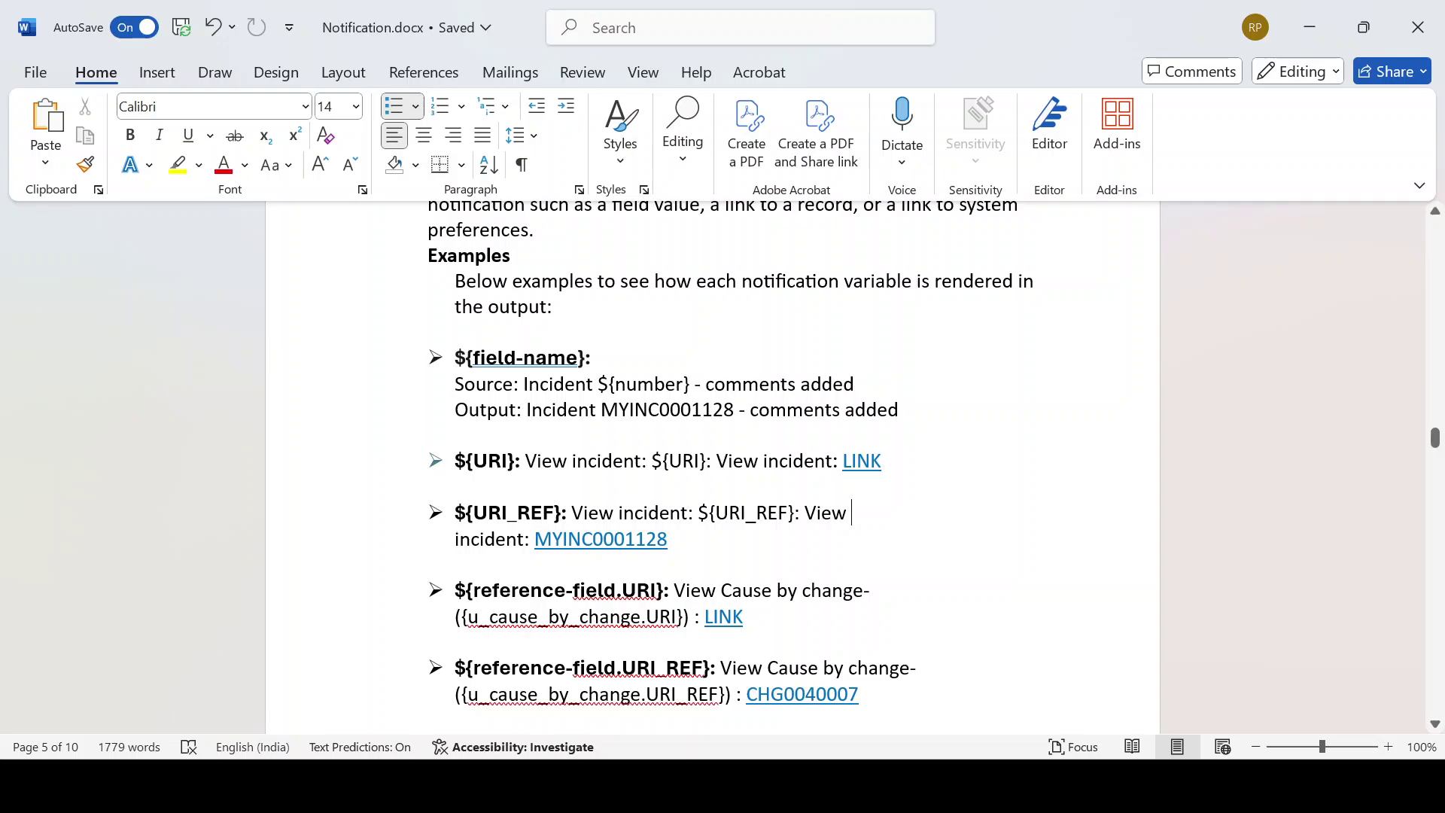
{"action": "scroll", "coordinate": [732, 454], "scroll_direction": "down", "scroll_amount": 1}
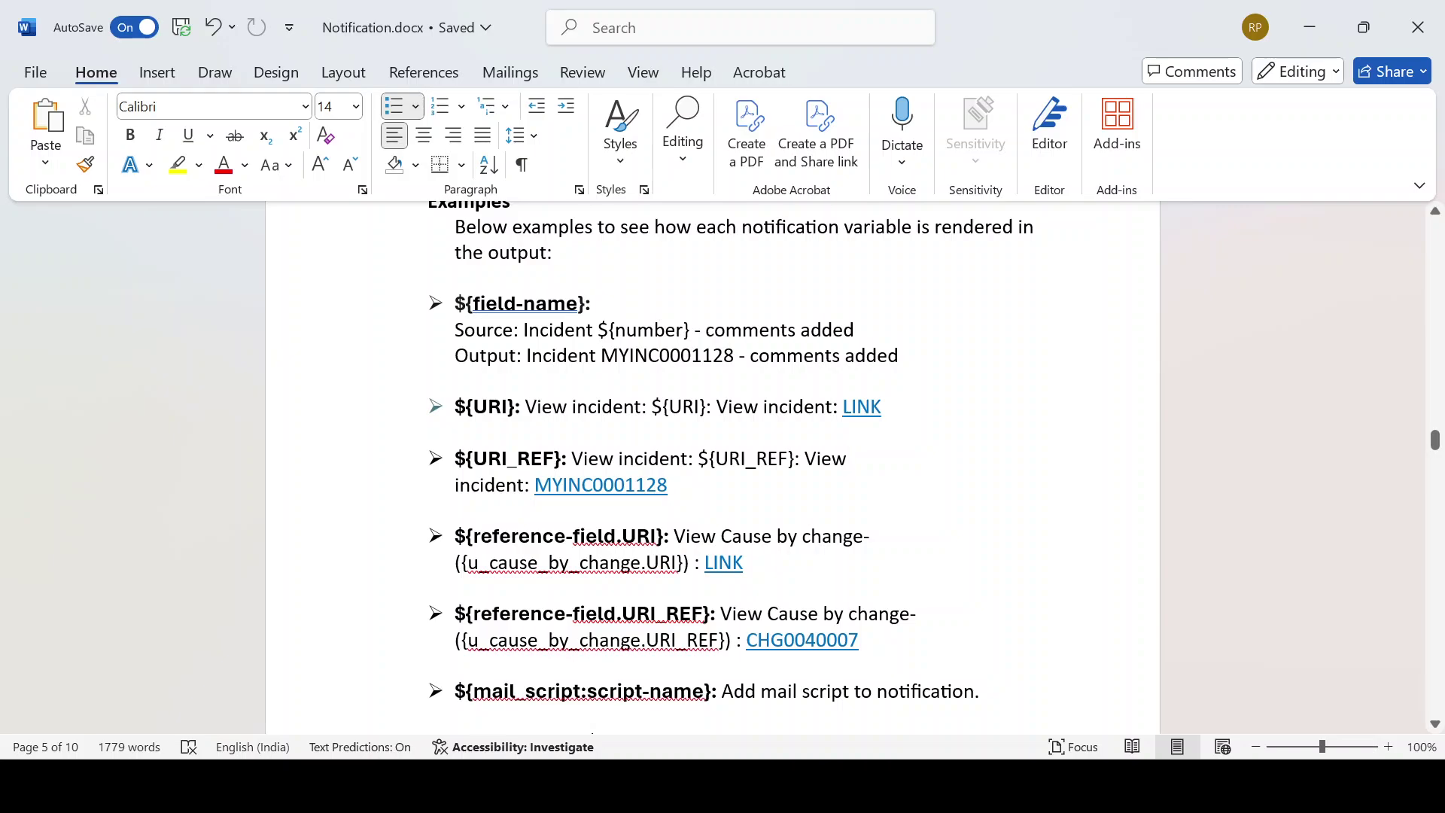
{"action": "scroll", "coordinate": [731, 459], "scroll_direction": "down", "scroll_amount": 1}
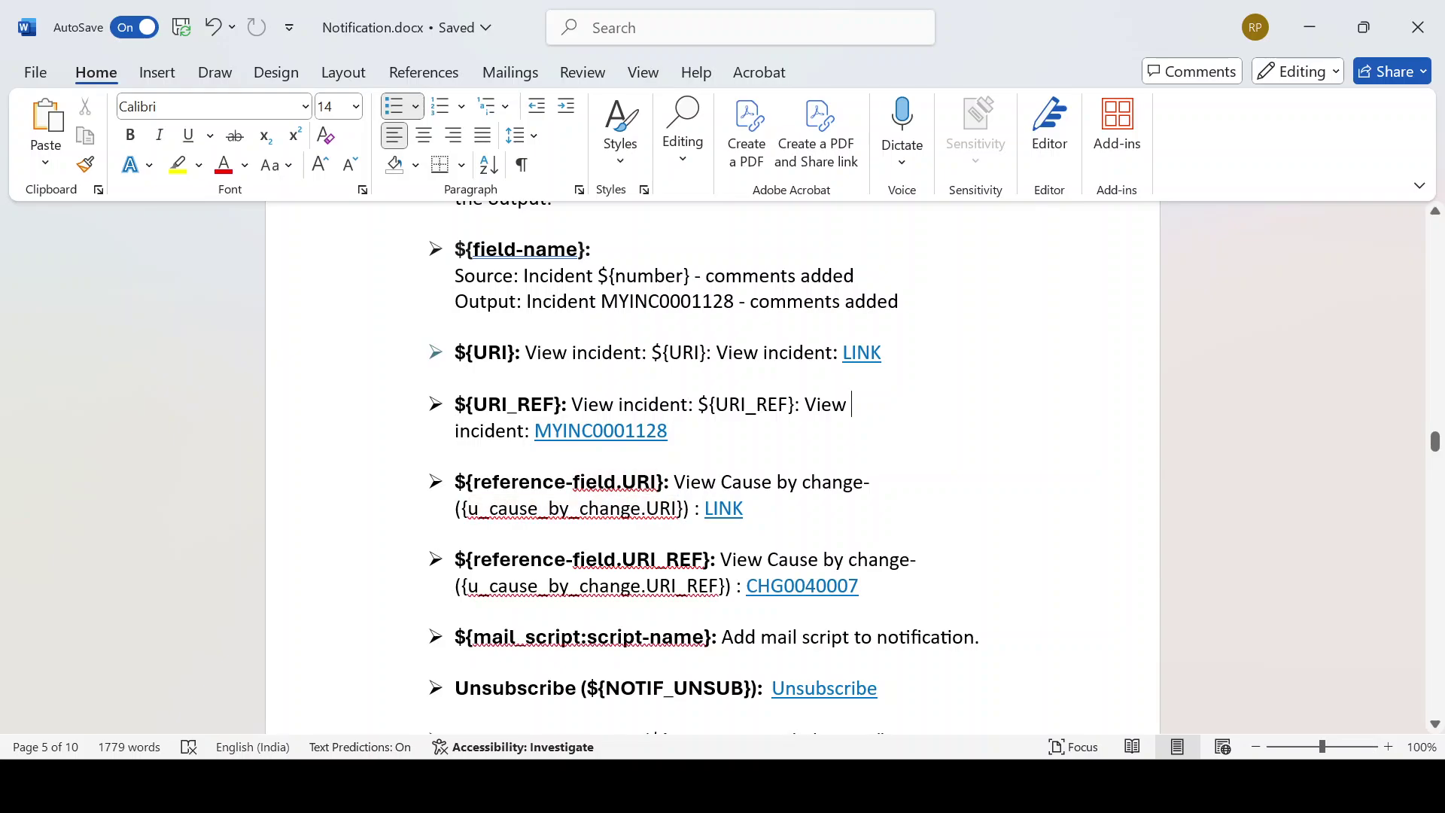
{"action": "scroll", "coordinate": [705, 463], "scroll_direction": "down", "scroll_amount": 1}
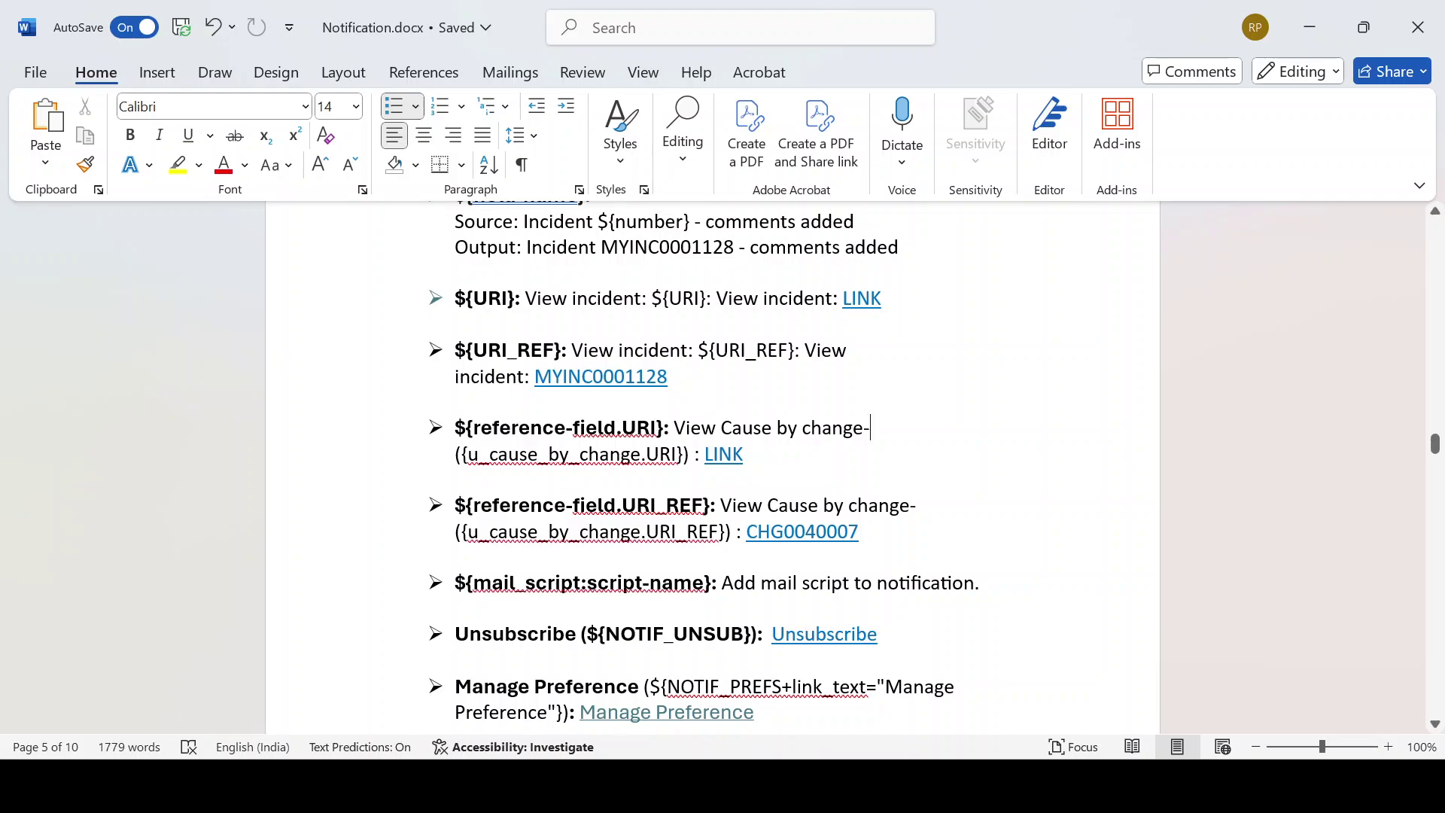
{"action": "left_click_drag", "start_coordinate": [474, 505], "coordinate": [703, 505]}
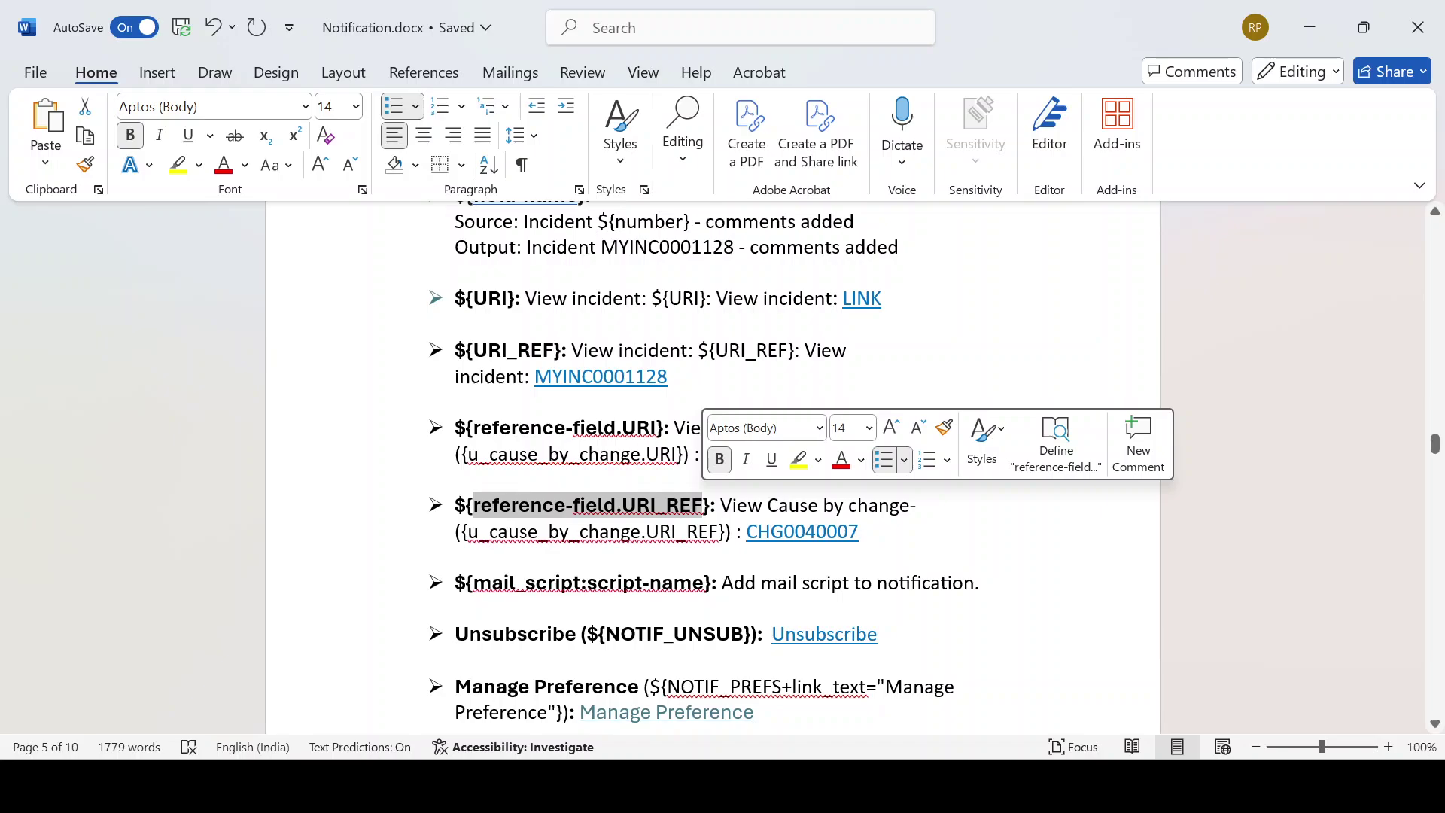
{"action": "left_click", "coordinate": [878, 505]}
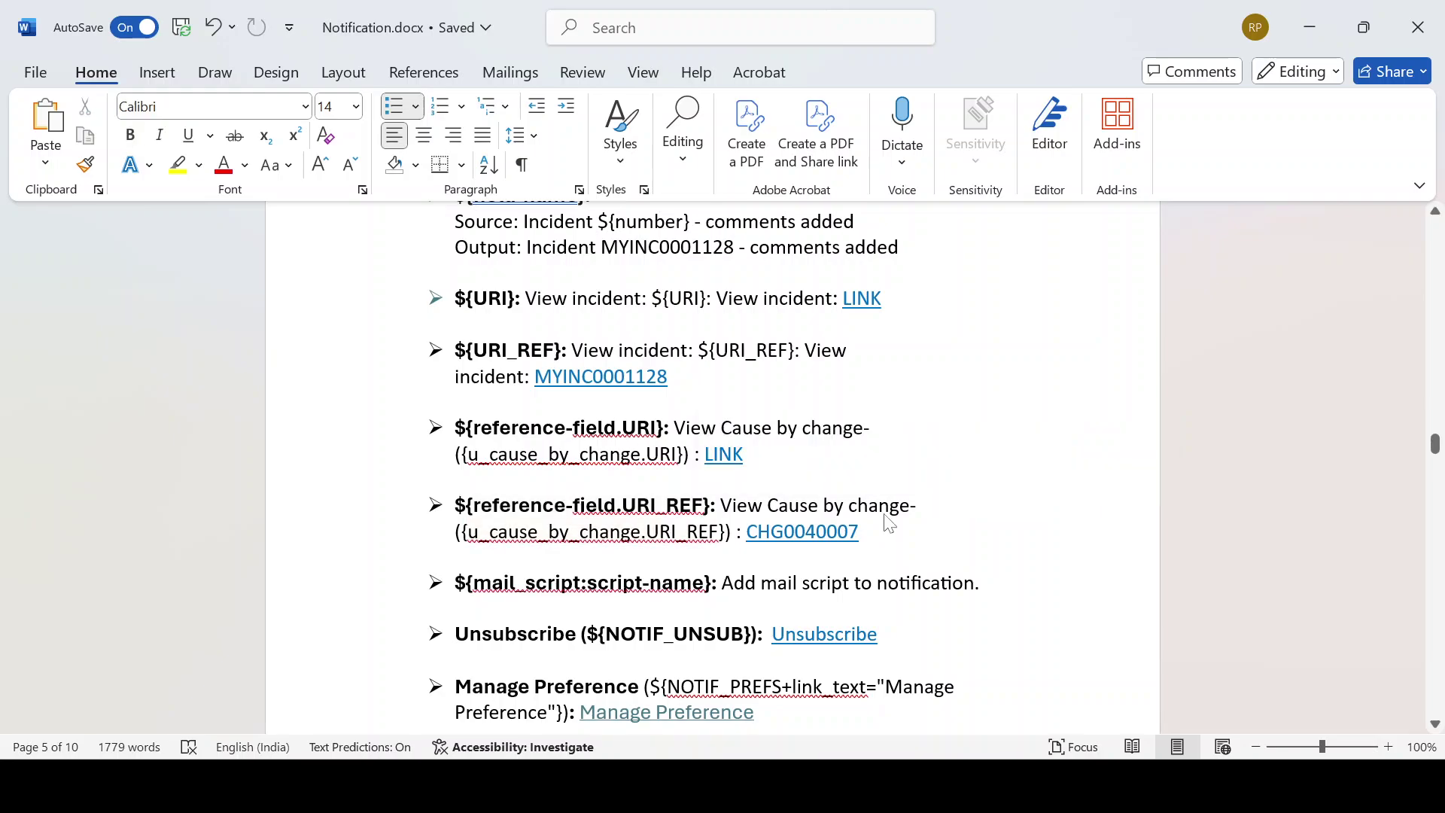
- Switch back to Chrome, add the line "Ref : ${caused_by.URI_REF}" below the ${URI} line, and save the notification
{"action": "key", "text": "alt+Tab"}
{"action": "key", "text": "Return"}
{"action": "key", "text": "Return"}
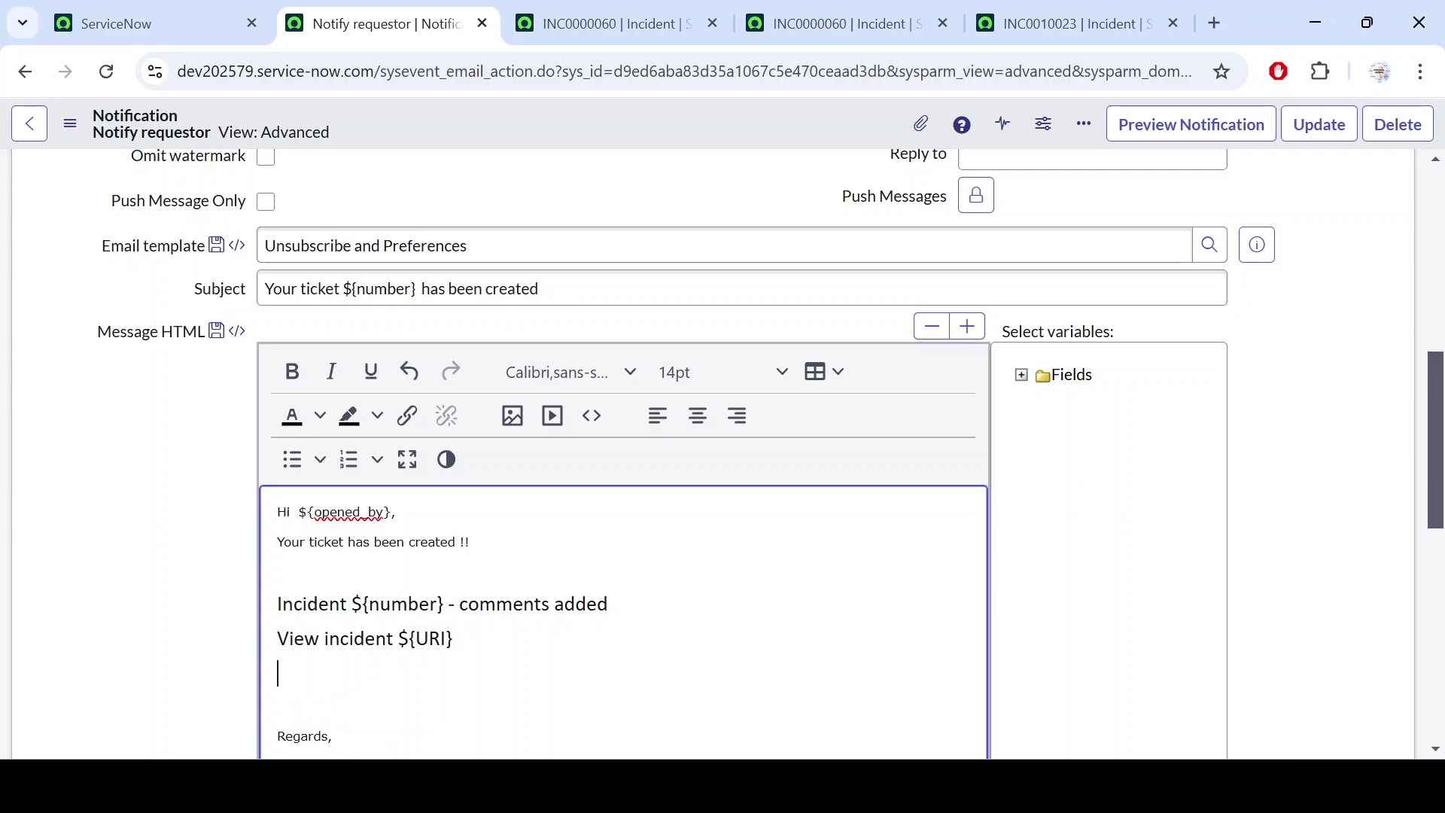
{"action": "key", "text": "BackSpace"}
{"action": "type", "text": "Ref : ${caused_"}
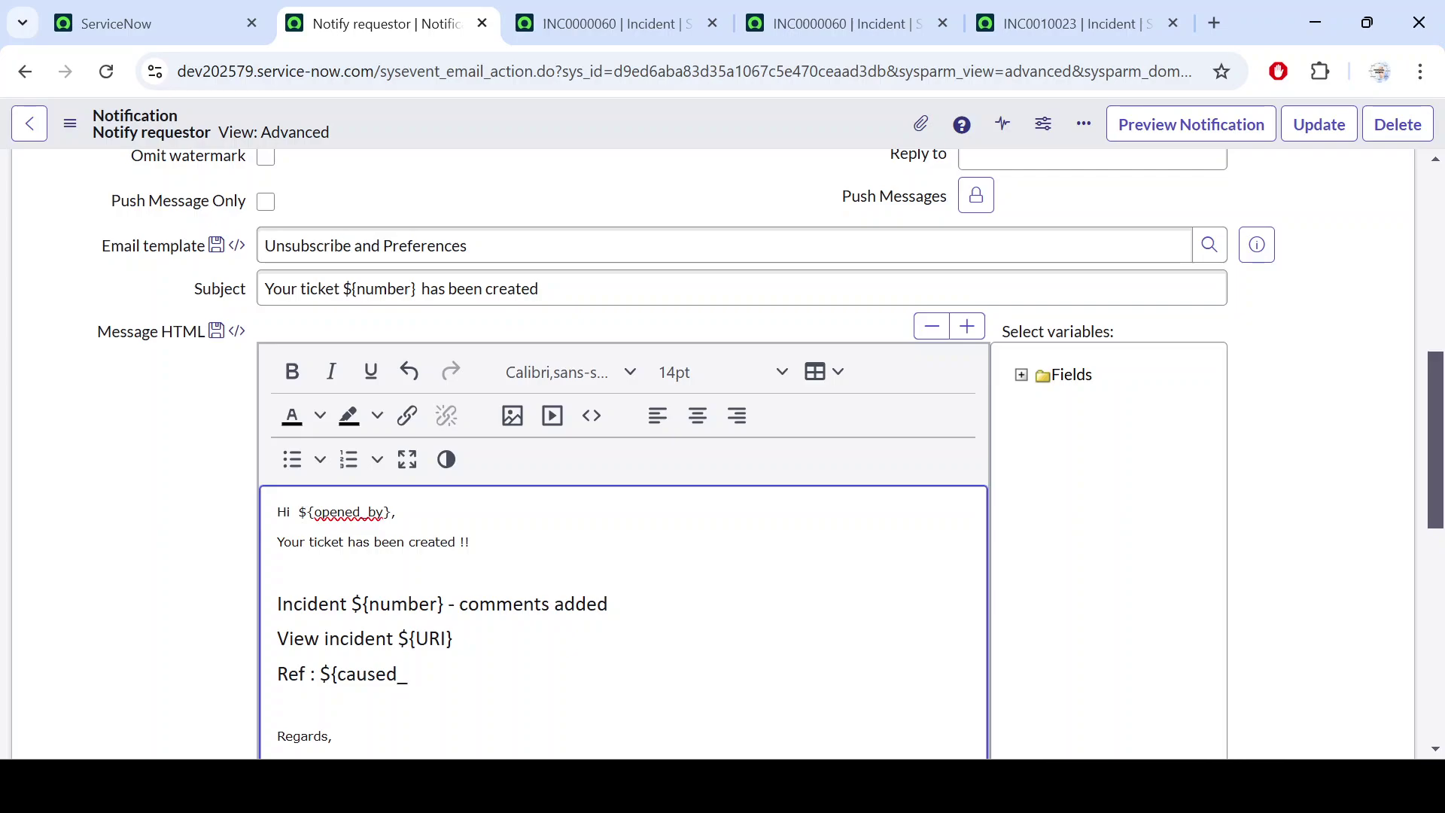
{"action": "type", "text": "by.URI_REF}"}
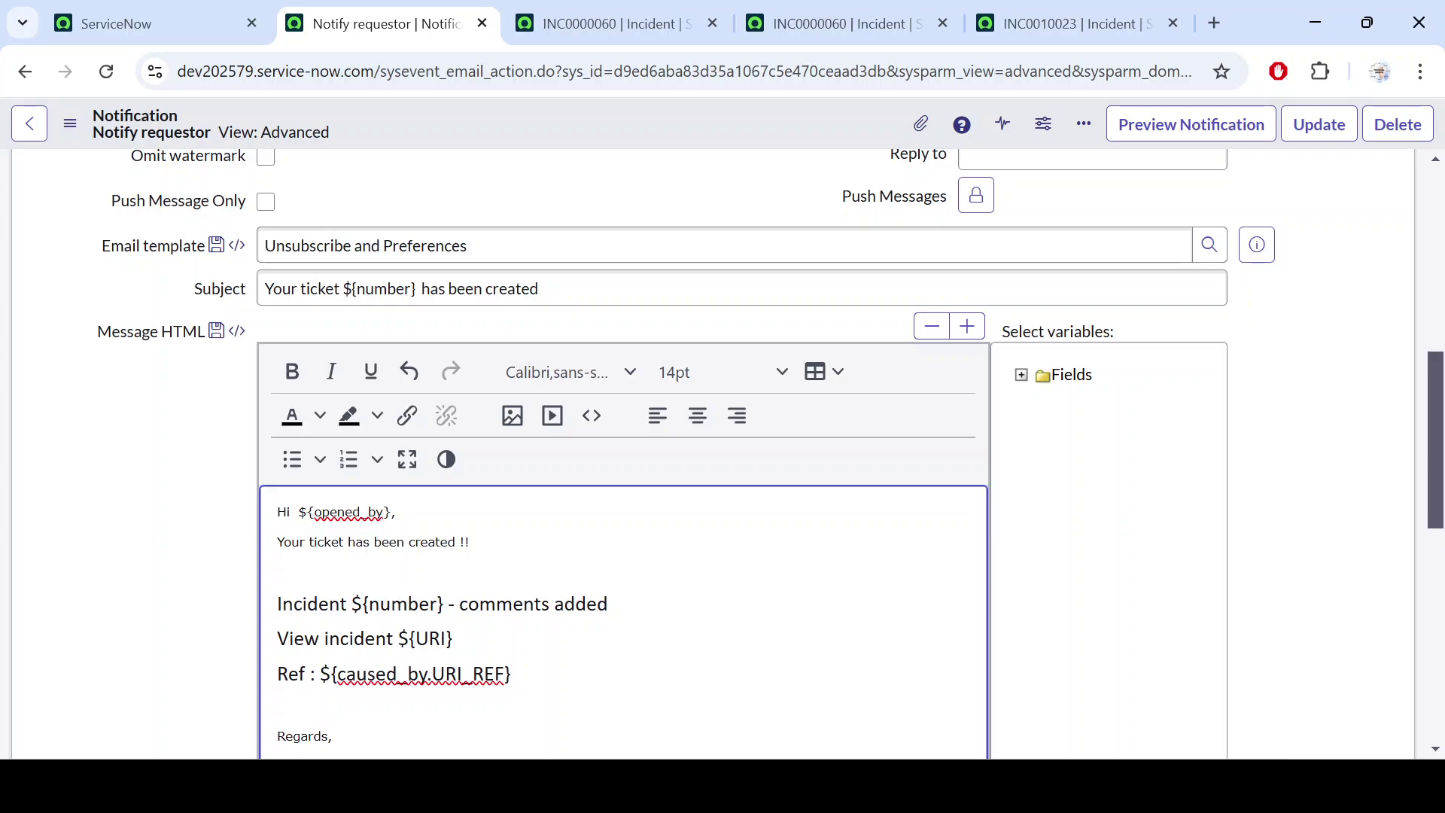
{"action": "right_click", "coordinate": [608, 120]}
{"action": "left_click", "coordinate": [649, 136]}
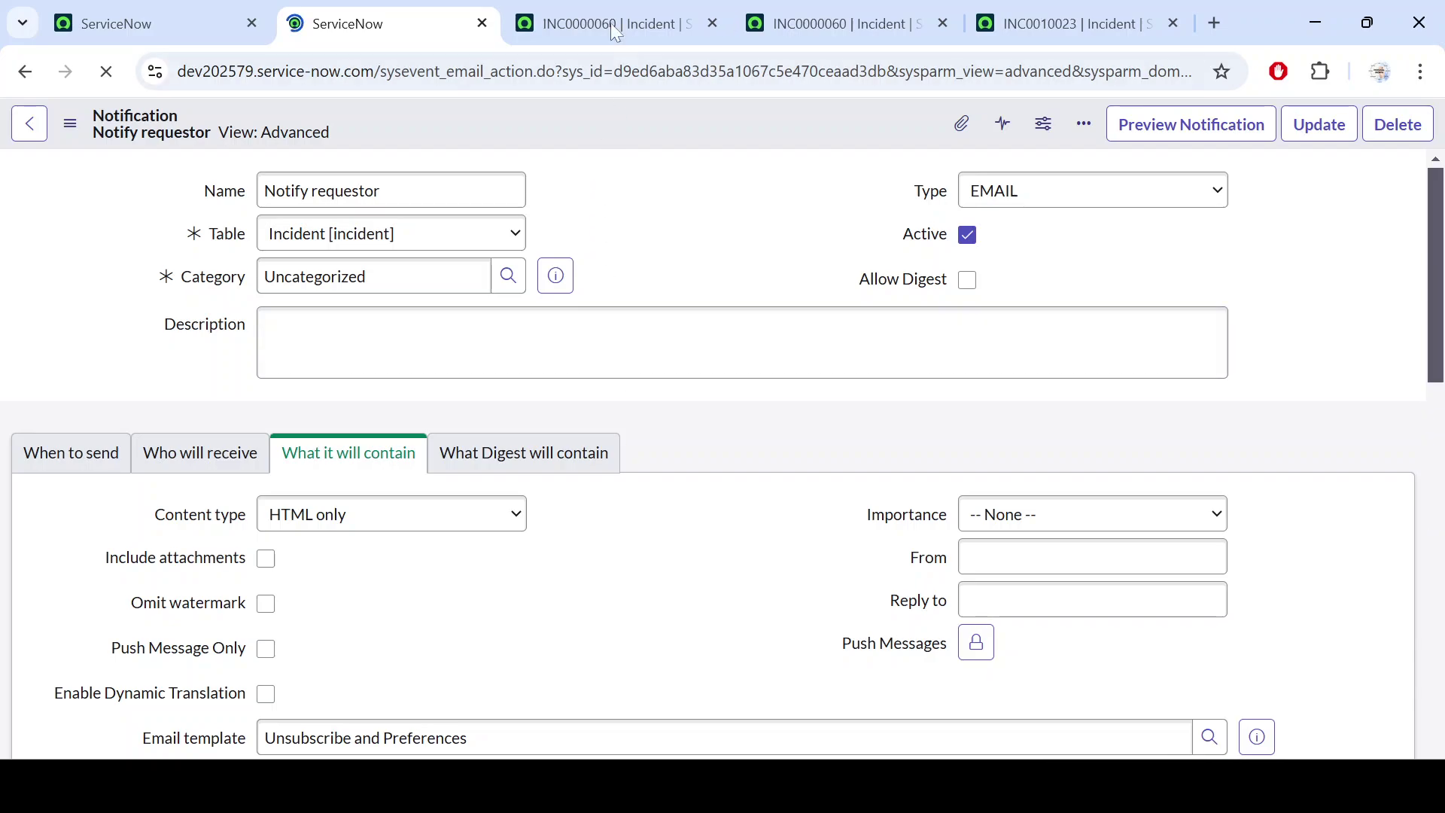
- Examine the Caused by Change value on incident INC0000060 and temporarily show technical field names to check that field's name
{"action": "left_click", "coordinate": [607, 11]}
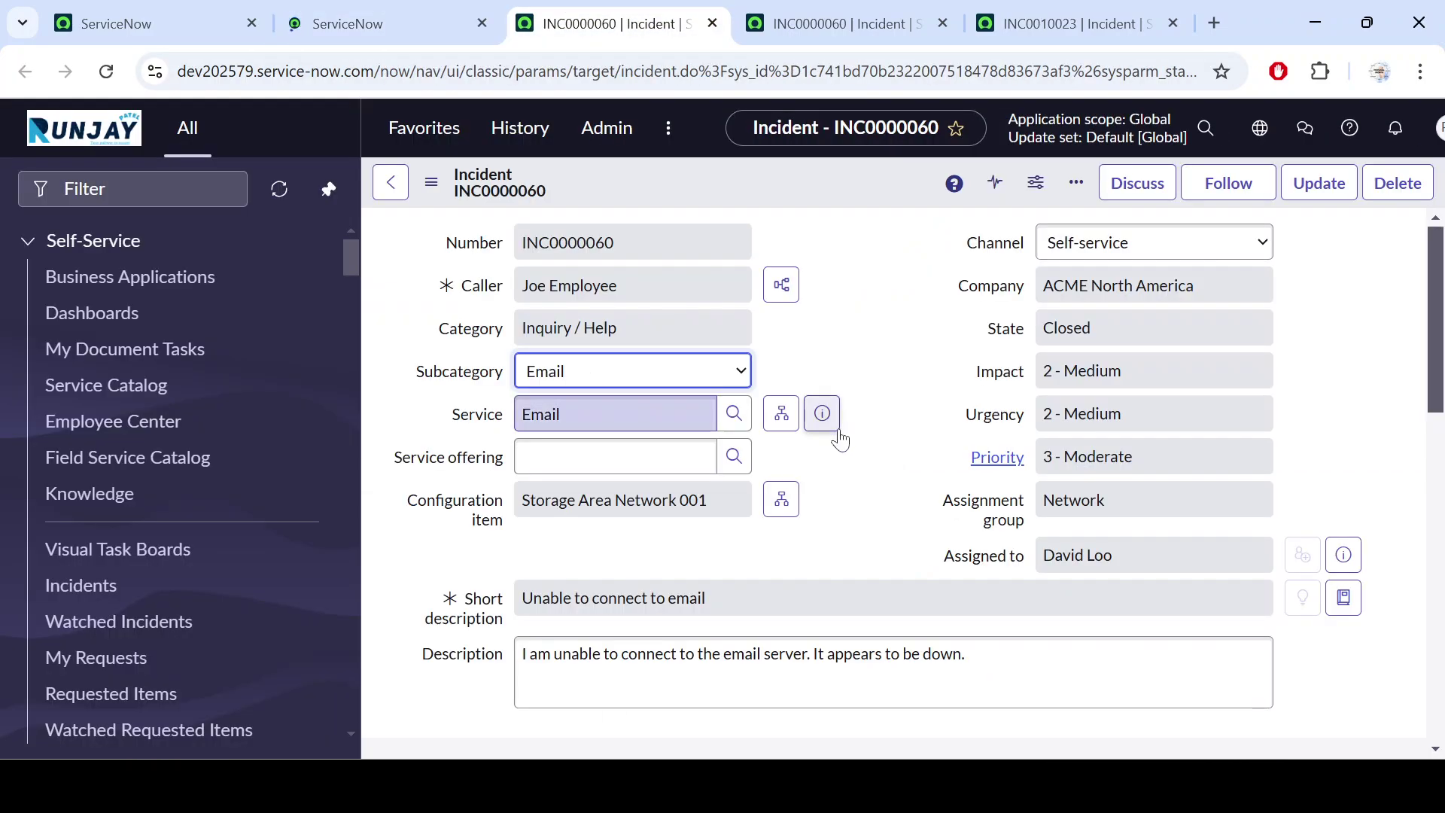
{"action": "scroll", "coordinate": [834, 421], "scroll_direction": "down", "scroll_amount": 4}
{"action": "left_click", "coordinate": [1046, 550]}
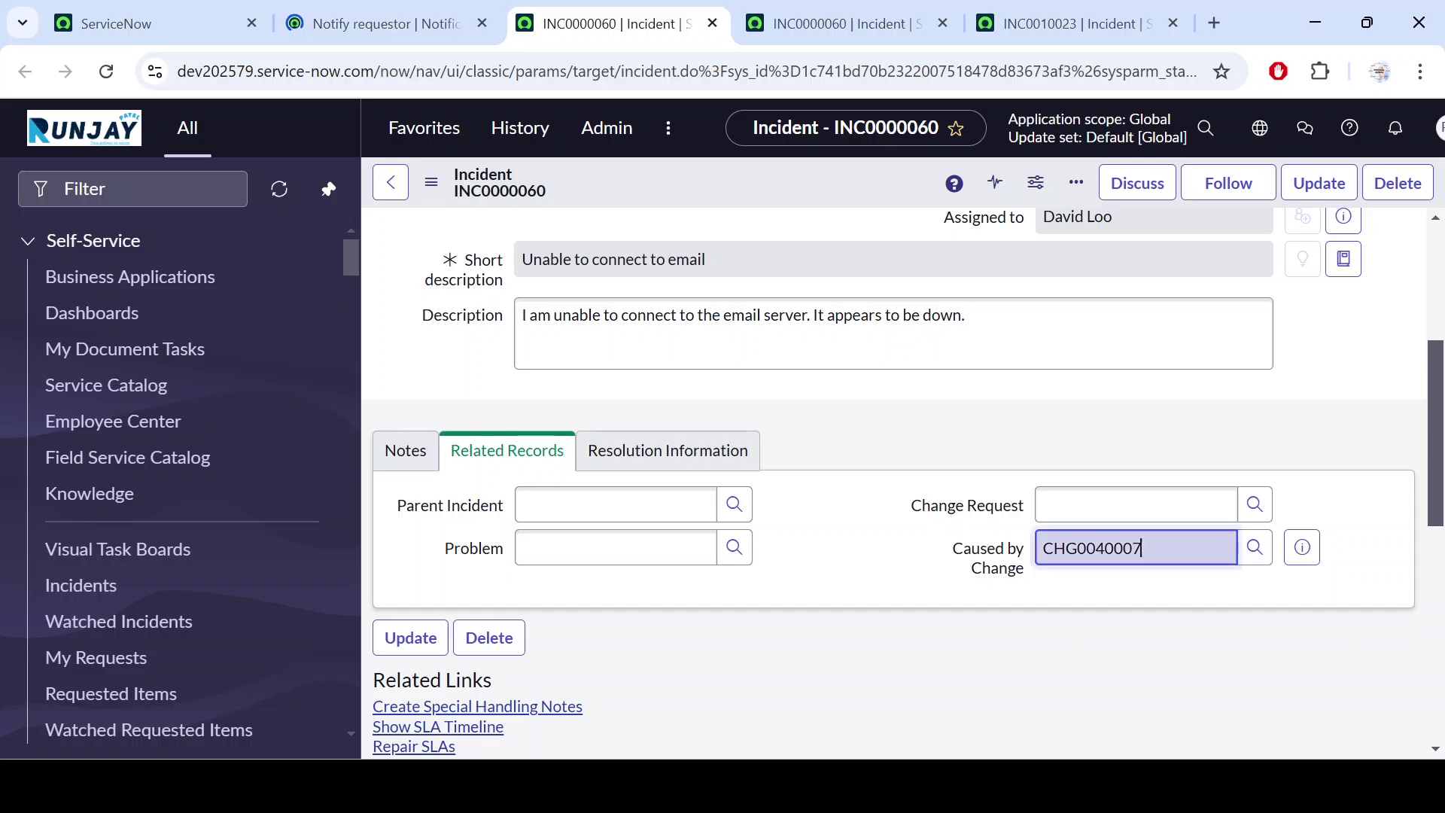
{"action": "double_click", "coordinate": [1046, 549]}
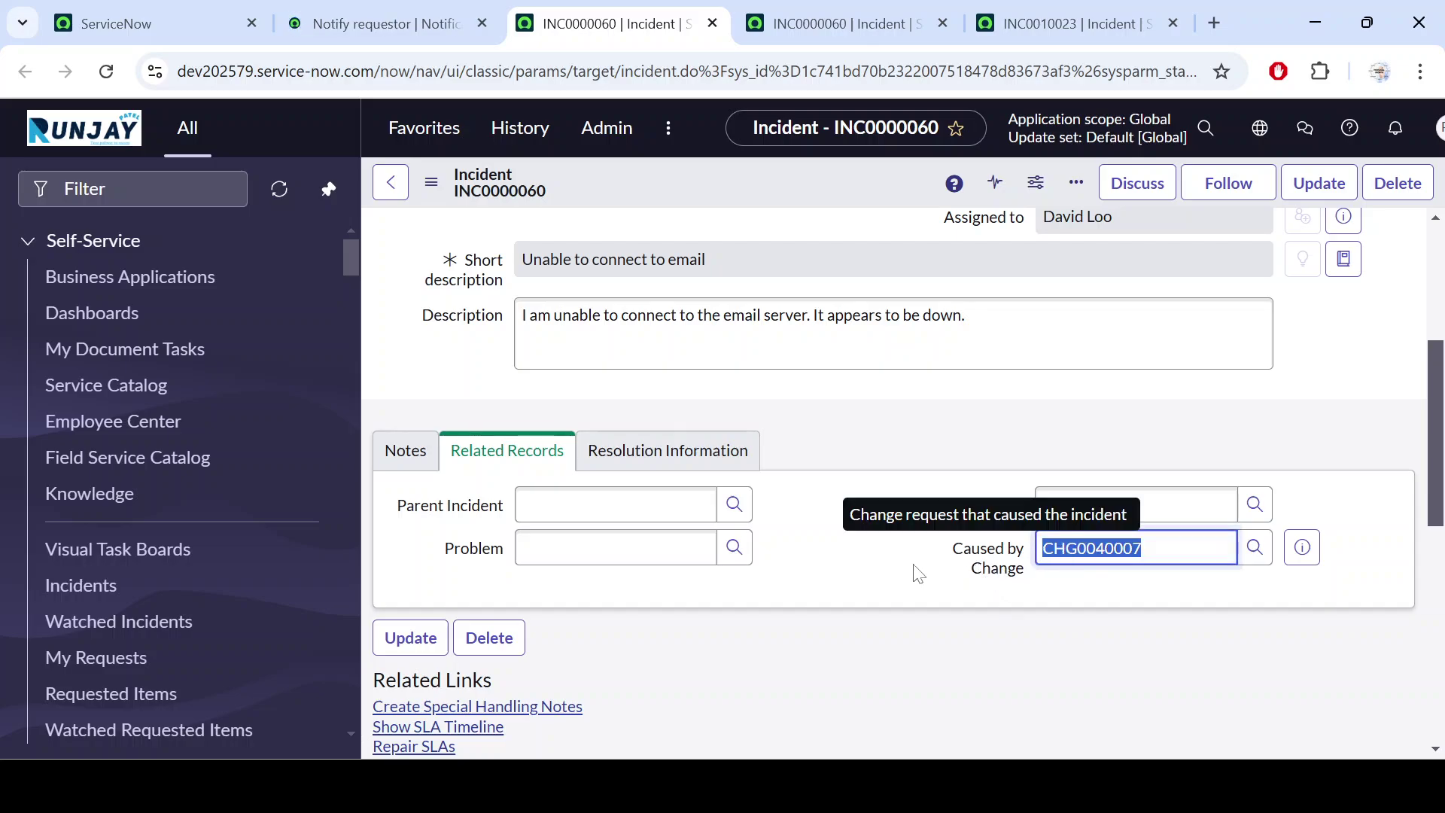
{"action": "double_click", "coordinate": [862, 531]}
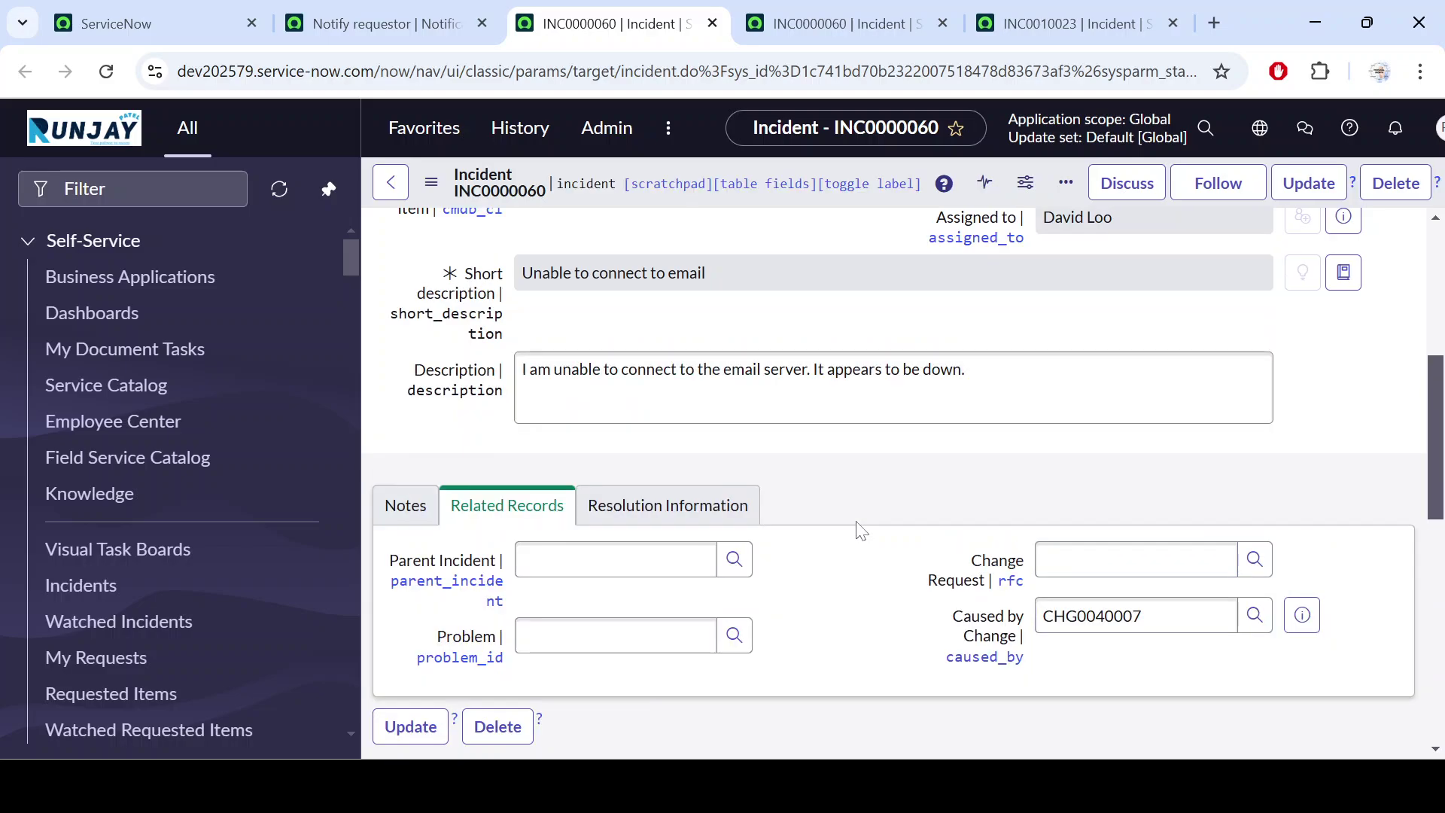
{"action": "left_click_drag", "start_coordinate": [946, 661], "coordinate": [1013, 668]}
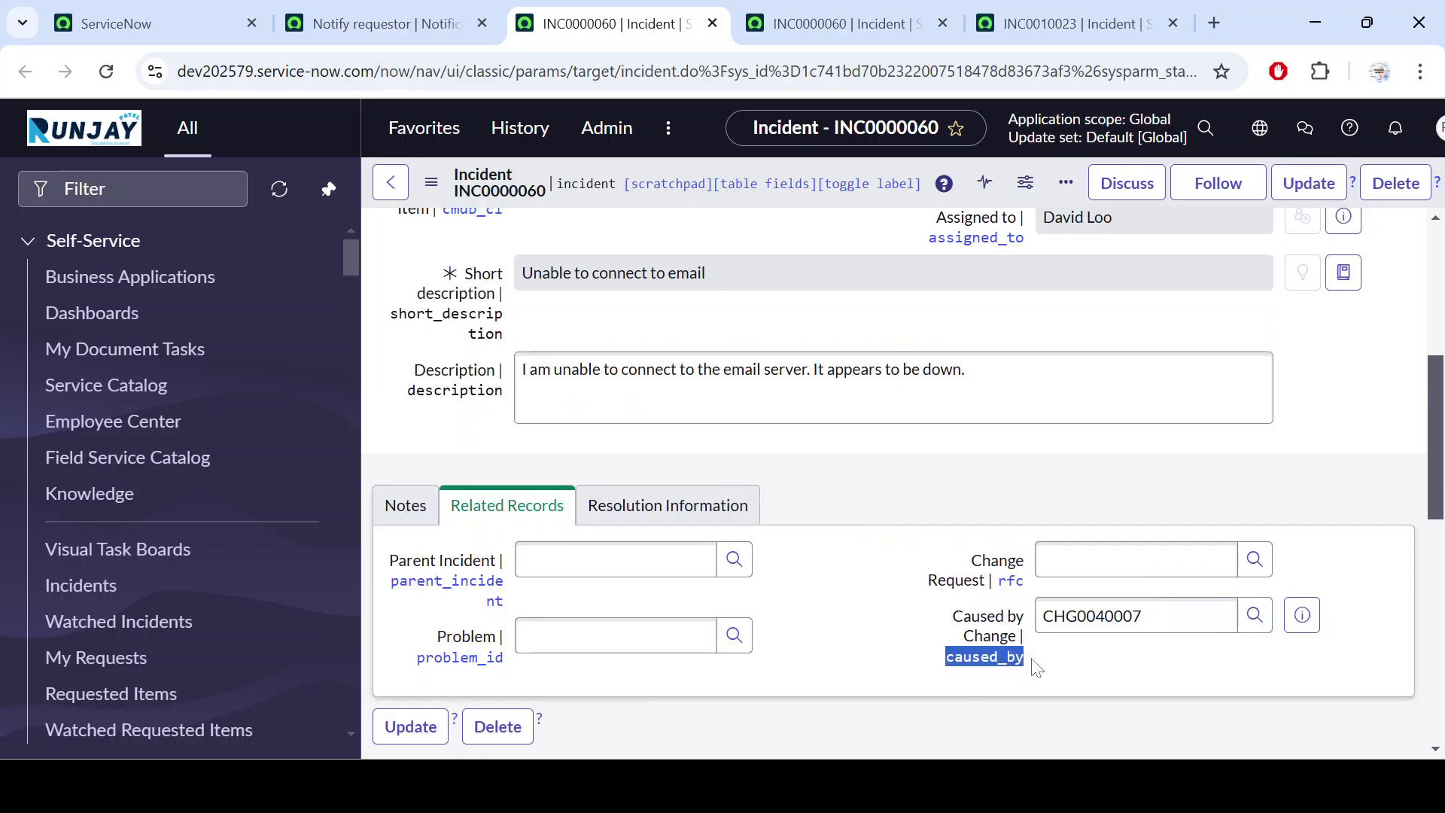
{"action": "left_click", "coordinate": [847, 625]}
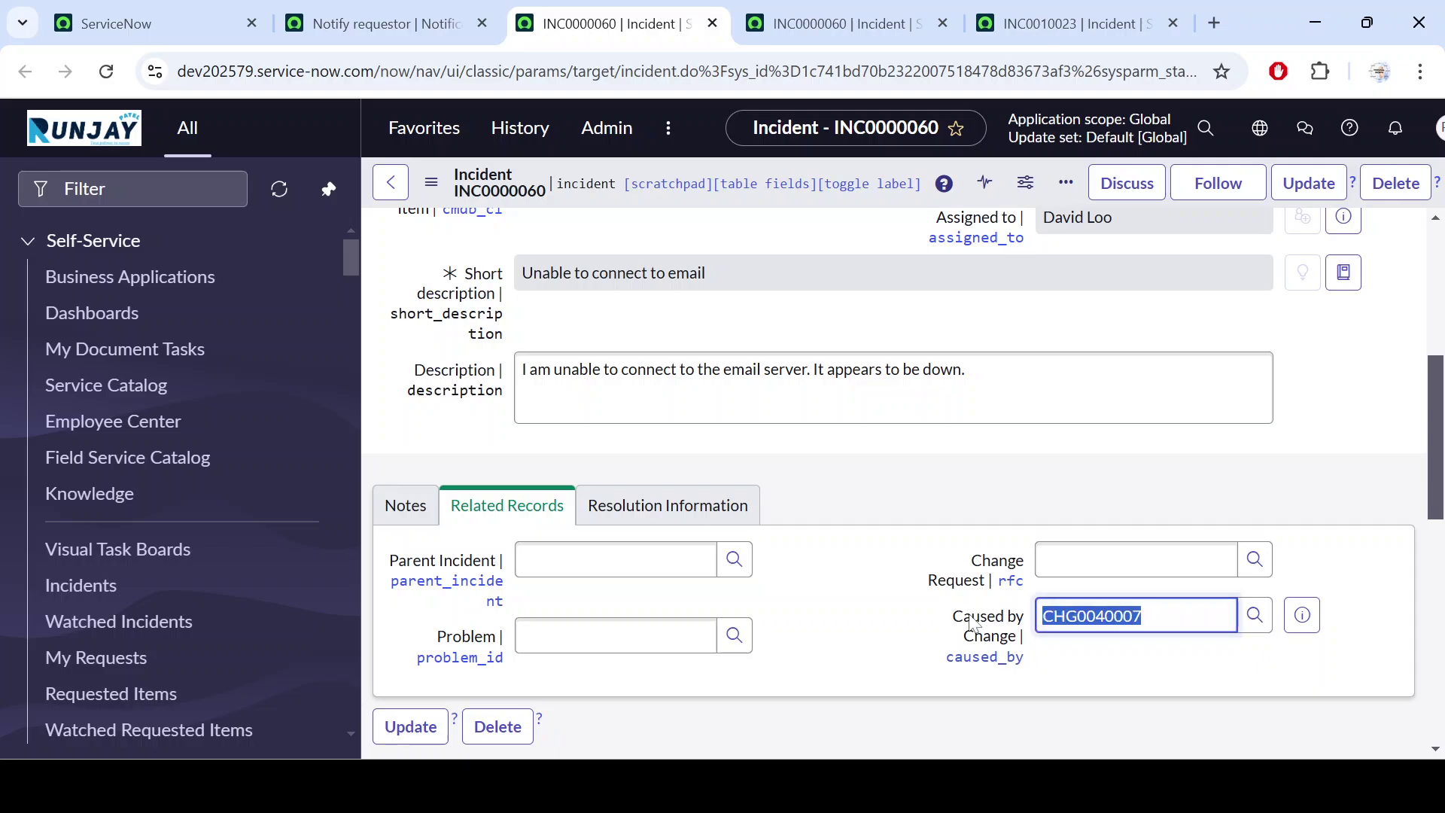
{"action": "double_click", "coordinate": [848, 613]}
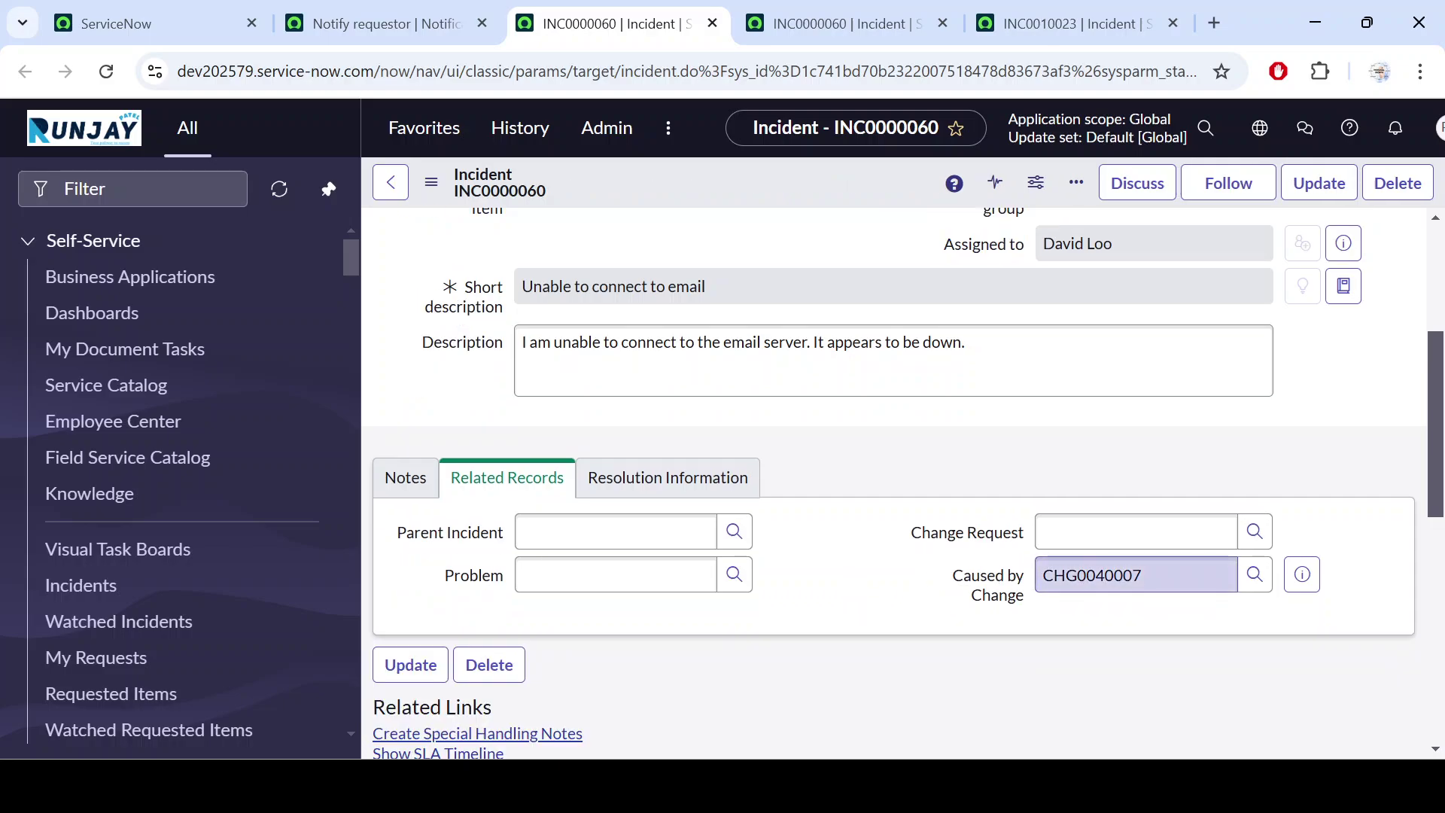
{"action": "left_click", "coordinate": [926, 606]}
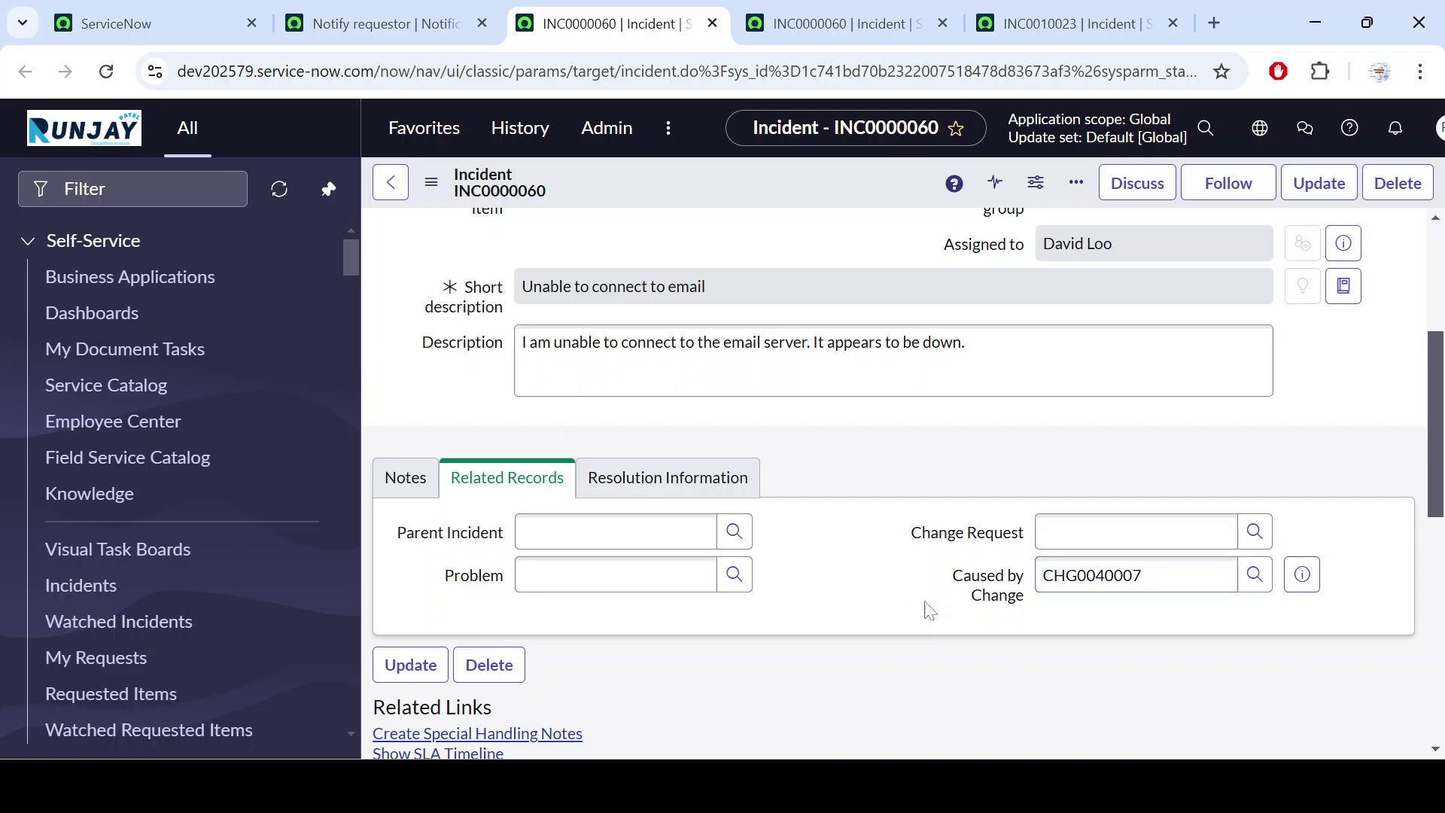
- Preview the Notify requestor notification for INC0000060, open the change link on the Ref line, and close the preview
{"action": "left_click", "coordinate": [430, 9]}
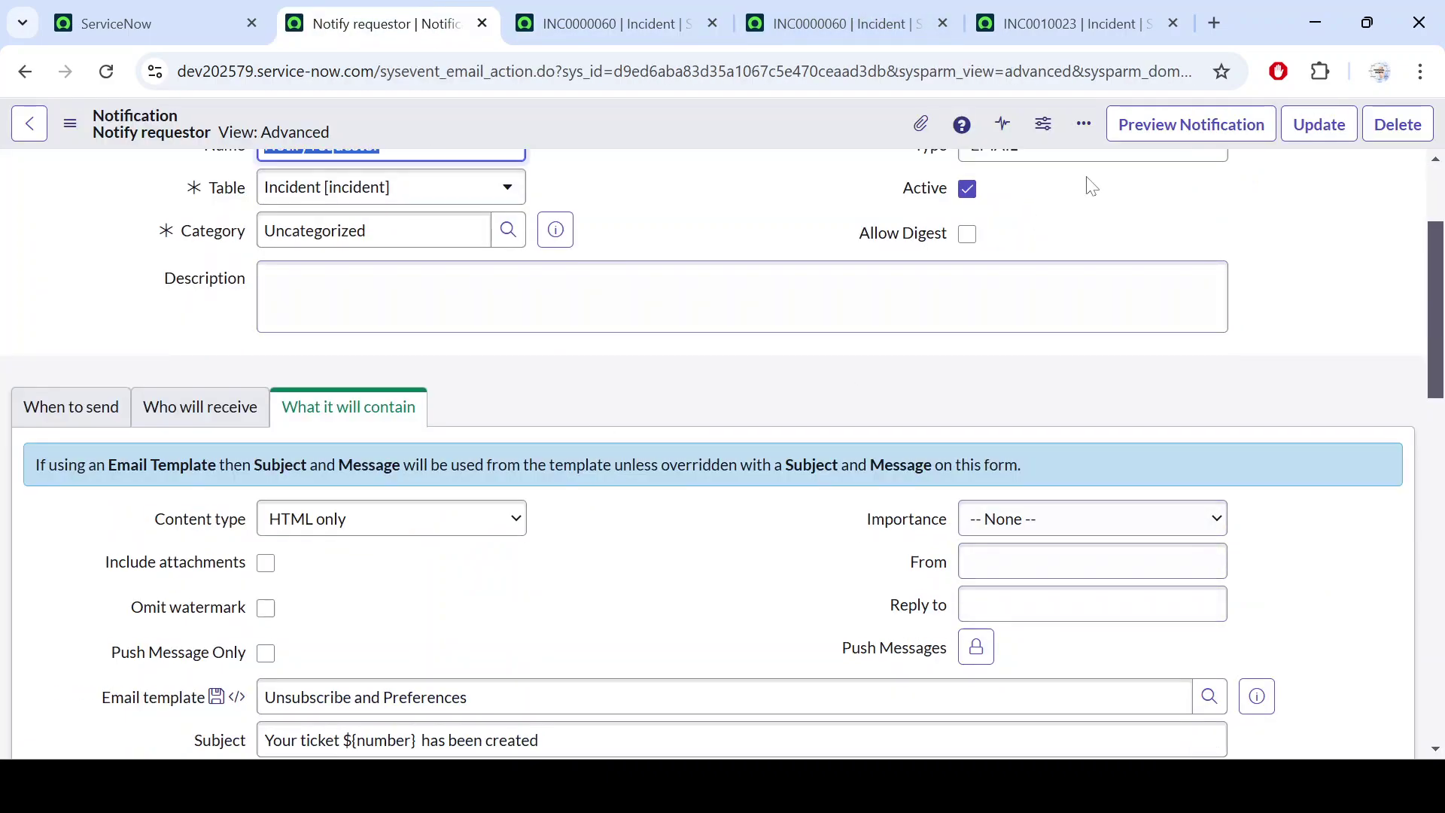
{"action": "left_click", "coordinate": [1193, 131]}
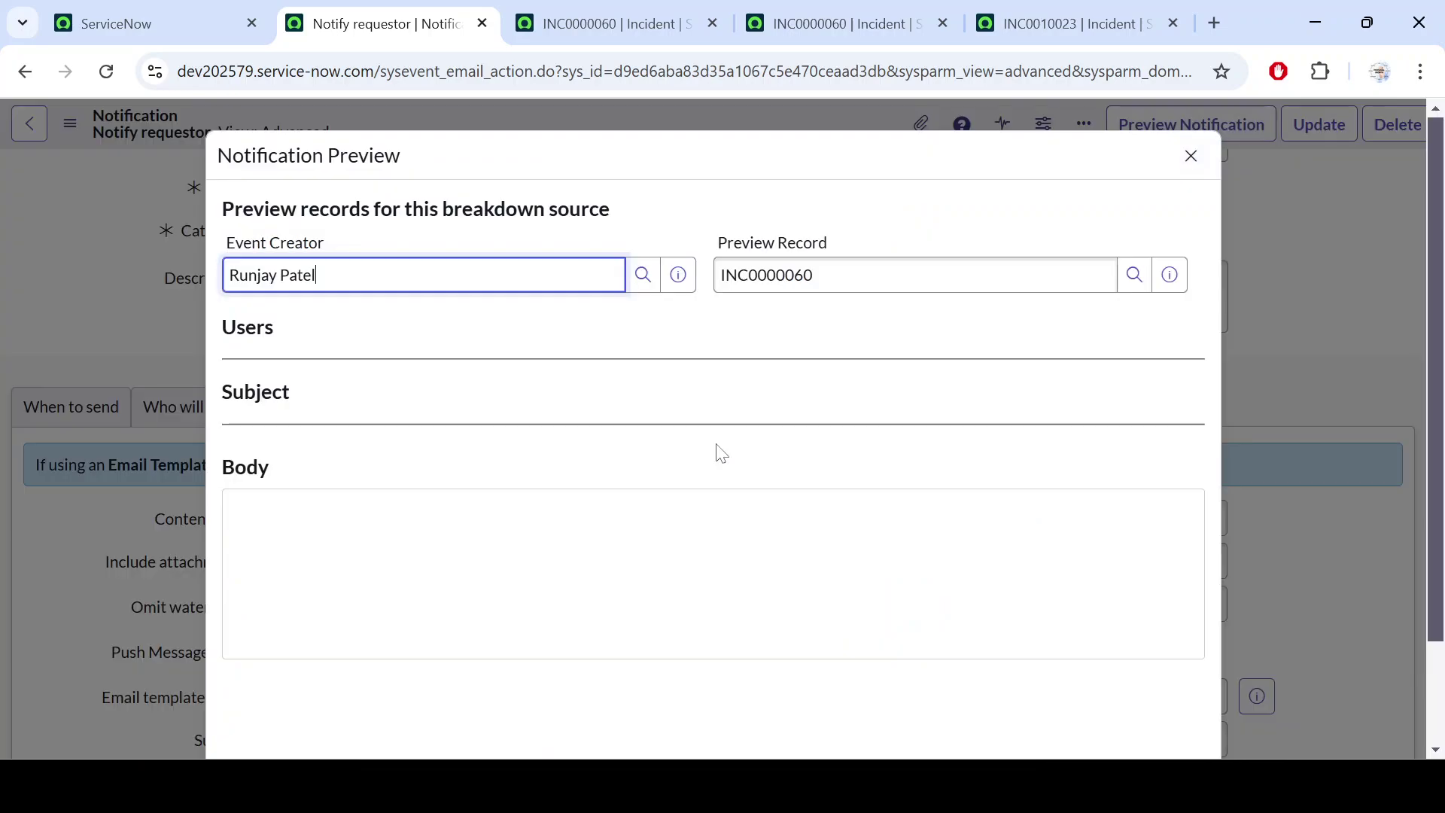
{"action": "scroll", "coordinate": [563, 494], "scroll_direction": "down", "scroll_amount": 3}
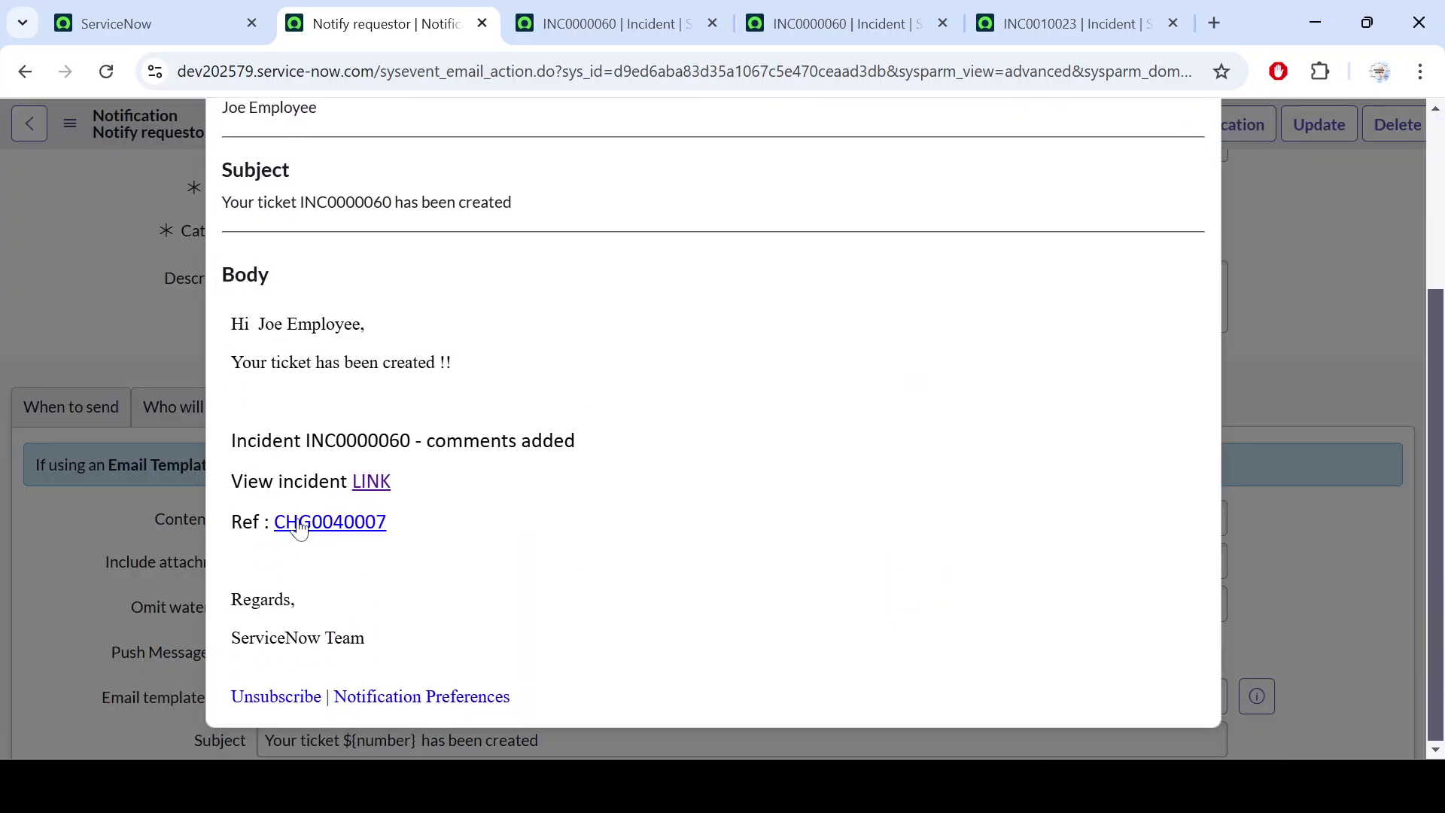
{"action": "left_click", "coordinate": [329, 525]}
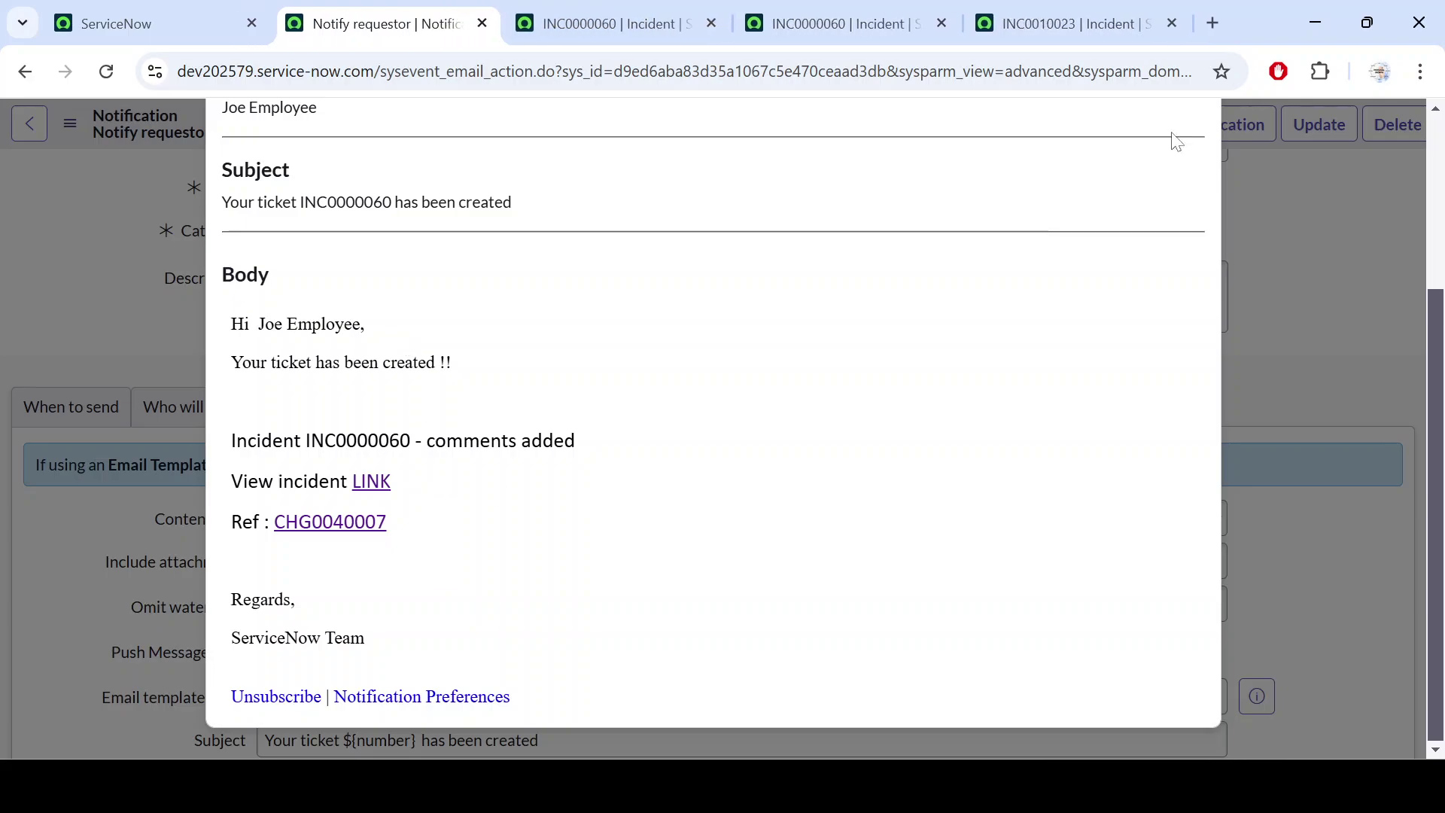
{"action": "left_click", "coordinate": [1281, 295]}
- Recheck the caused_by and URI_REF parts of the "Ref : ${caused_by.URI_REF}" line in the HTML message
{"action": "scroll", "coordinate": [568, 423], "scroll_direction": "down", "scroll_amount": 9}
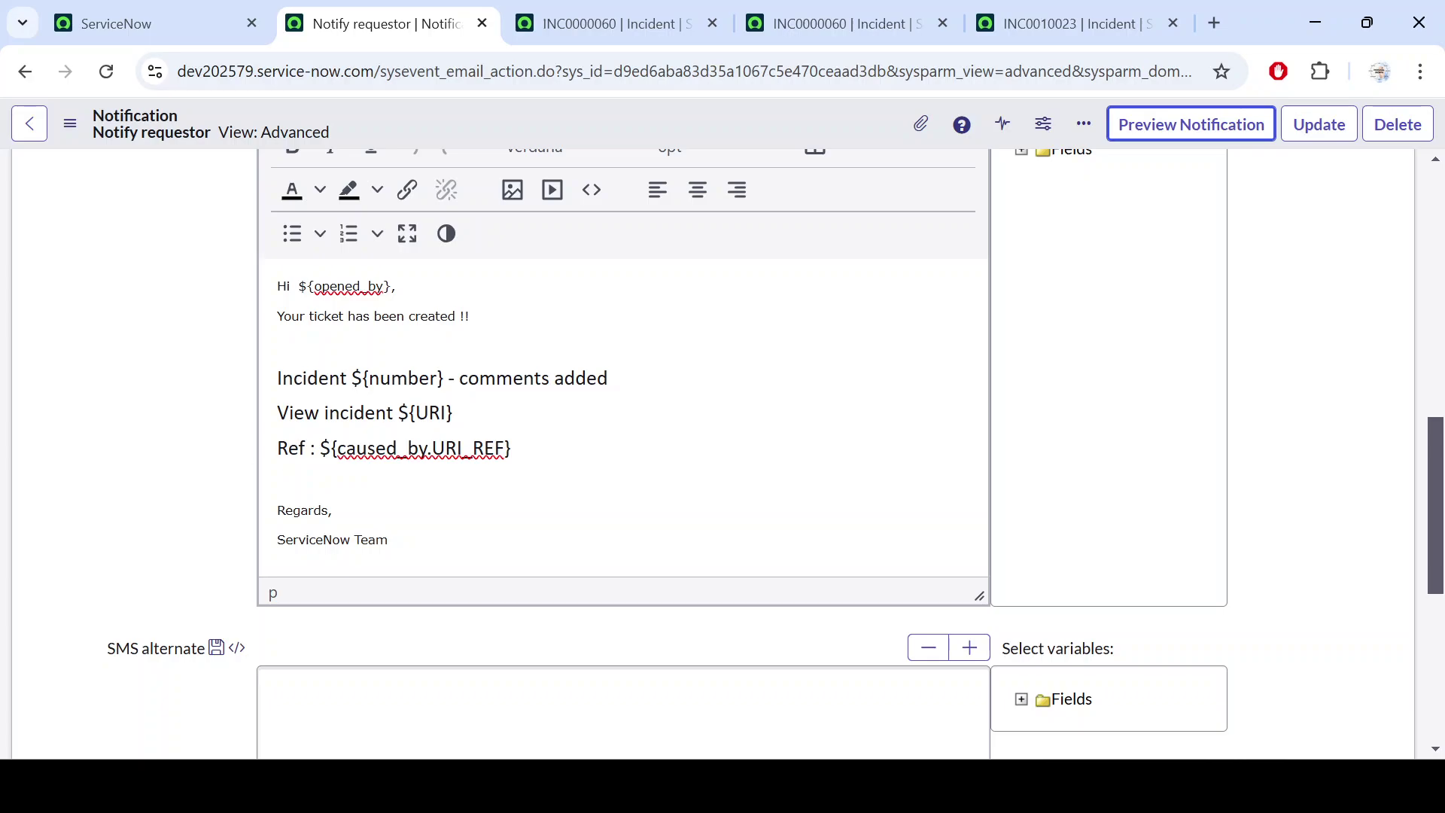
{"action": "left_click_drag", "start_coordinate": [337, 448], "coordinate": [427, 449]}
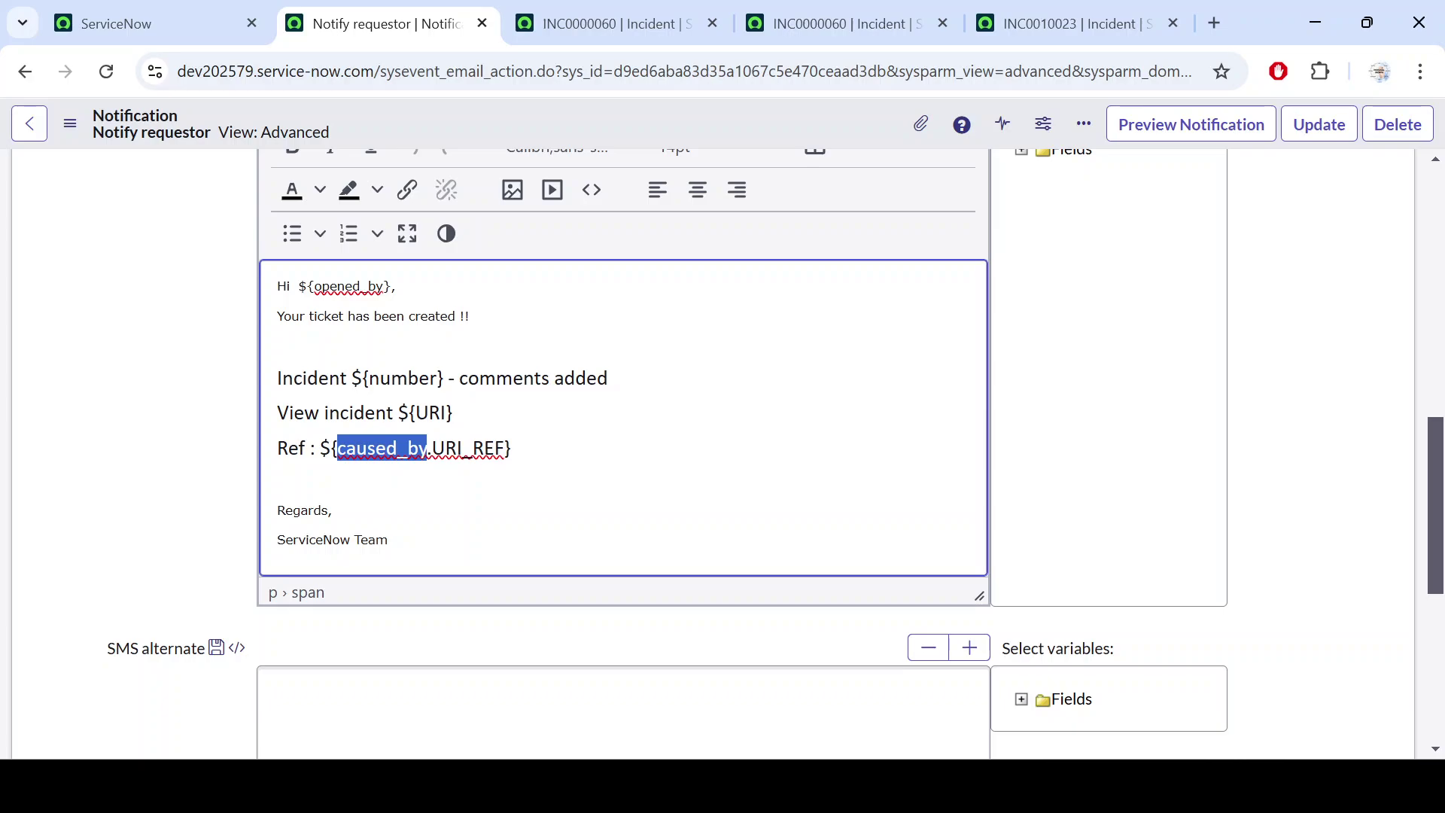
{"action": "left_click", "coordinate": [457, 448]}
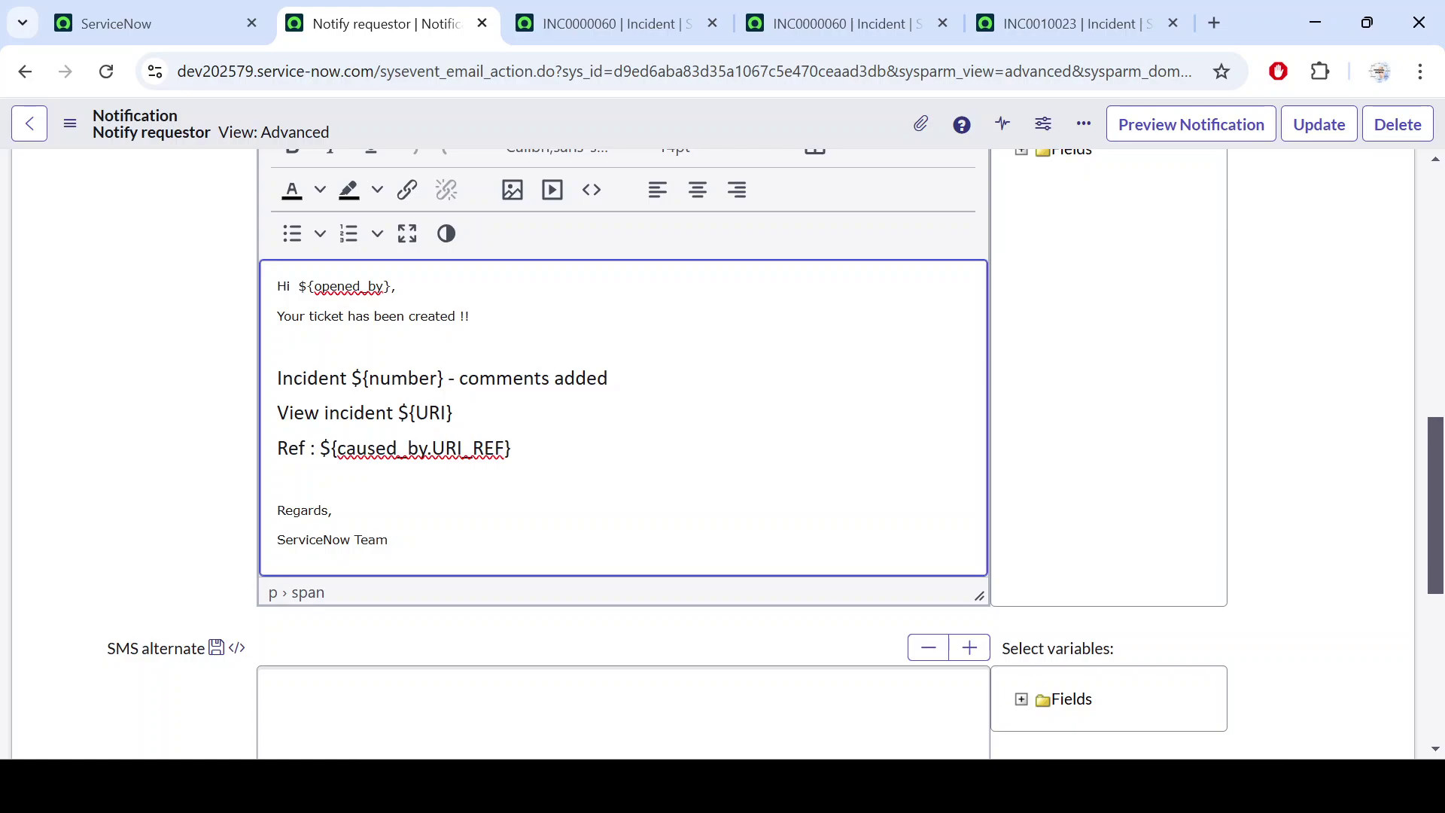
- Switch to Notification.docx in Word, examine the mail script and Unsubscribe (${NOTIF_UNSUB}) variables, and return to the notification in Chrome
{"action": "key", "text": "alt+Tab"}
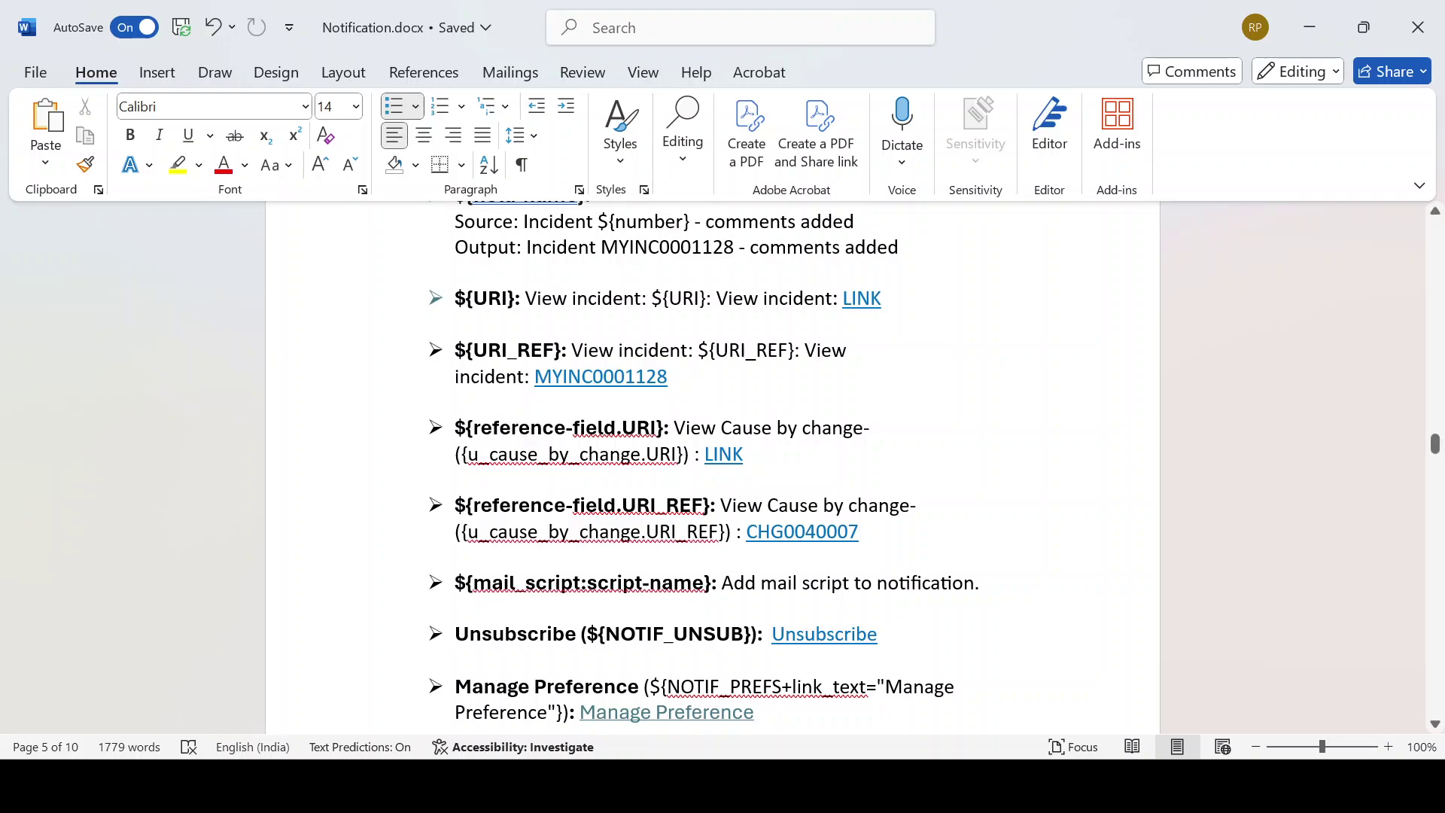
{"action": "scroll", "coordinate": [700, 459], "scroll_direction": "down", "scroll_amount": 2}
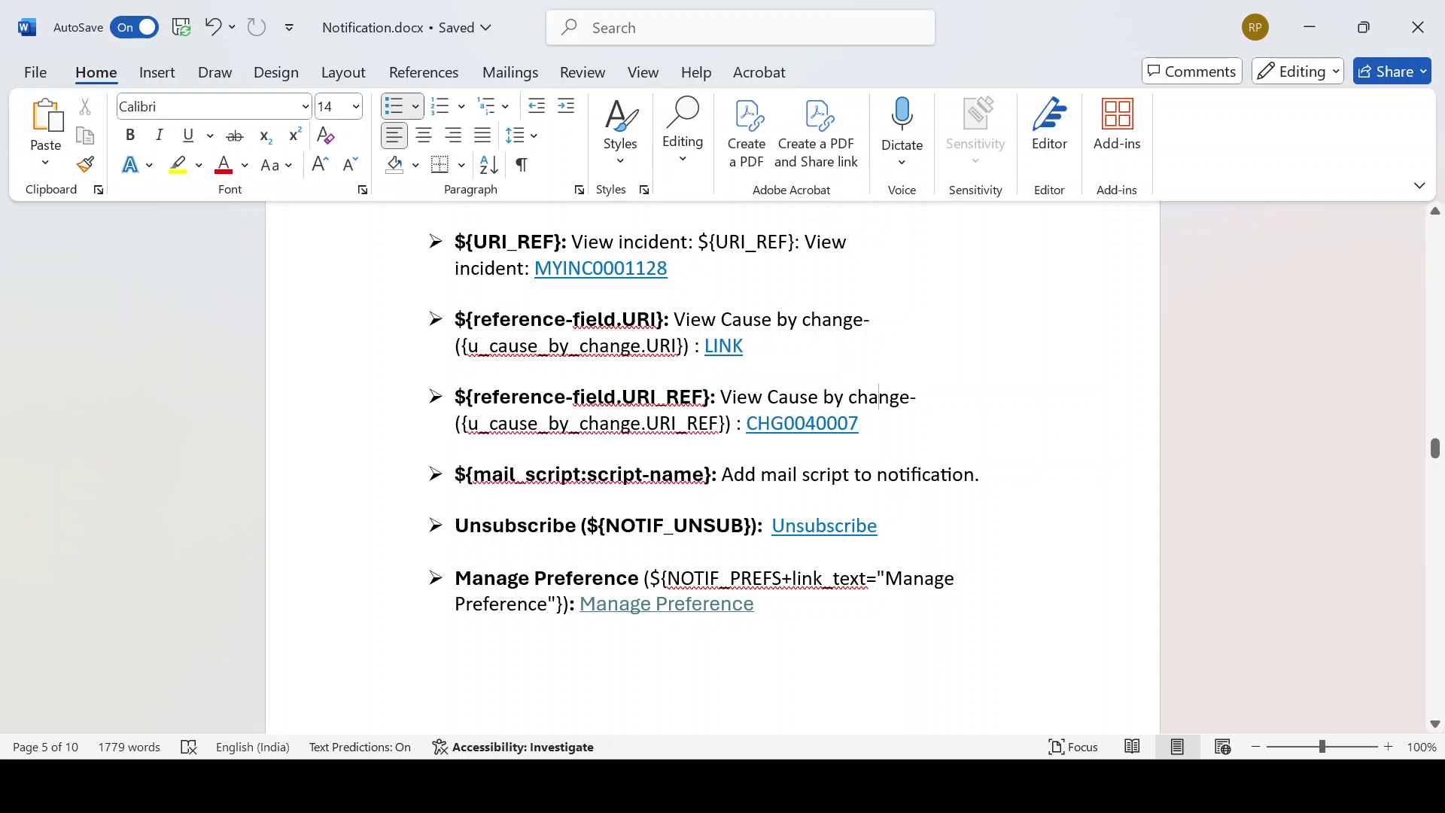
{"action": "left_click_drag", "start_coordinate": [606, 527], "coordinate": [743, 527]}
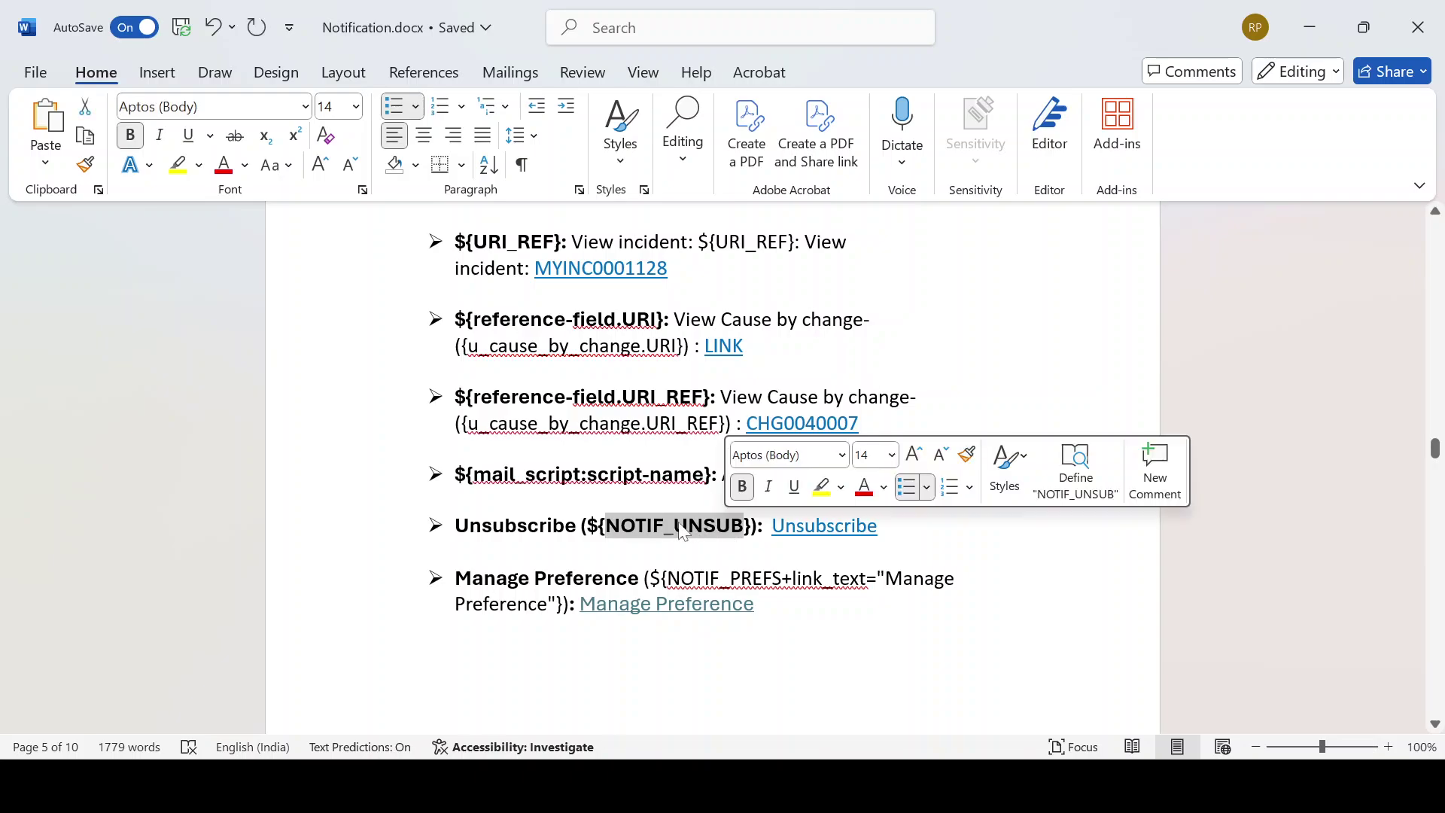
{"action": "left_click", "coordinate": [647, 527]}
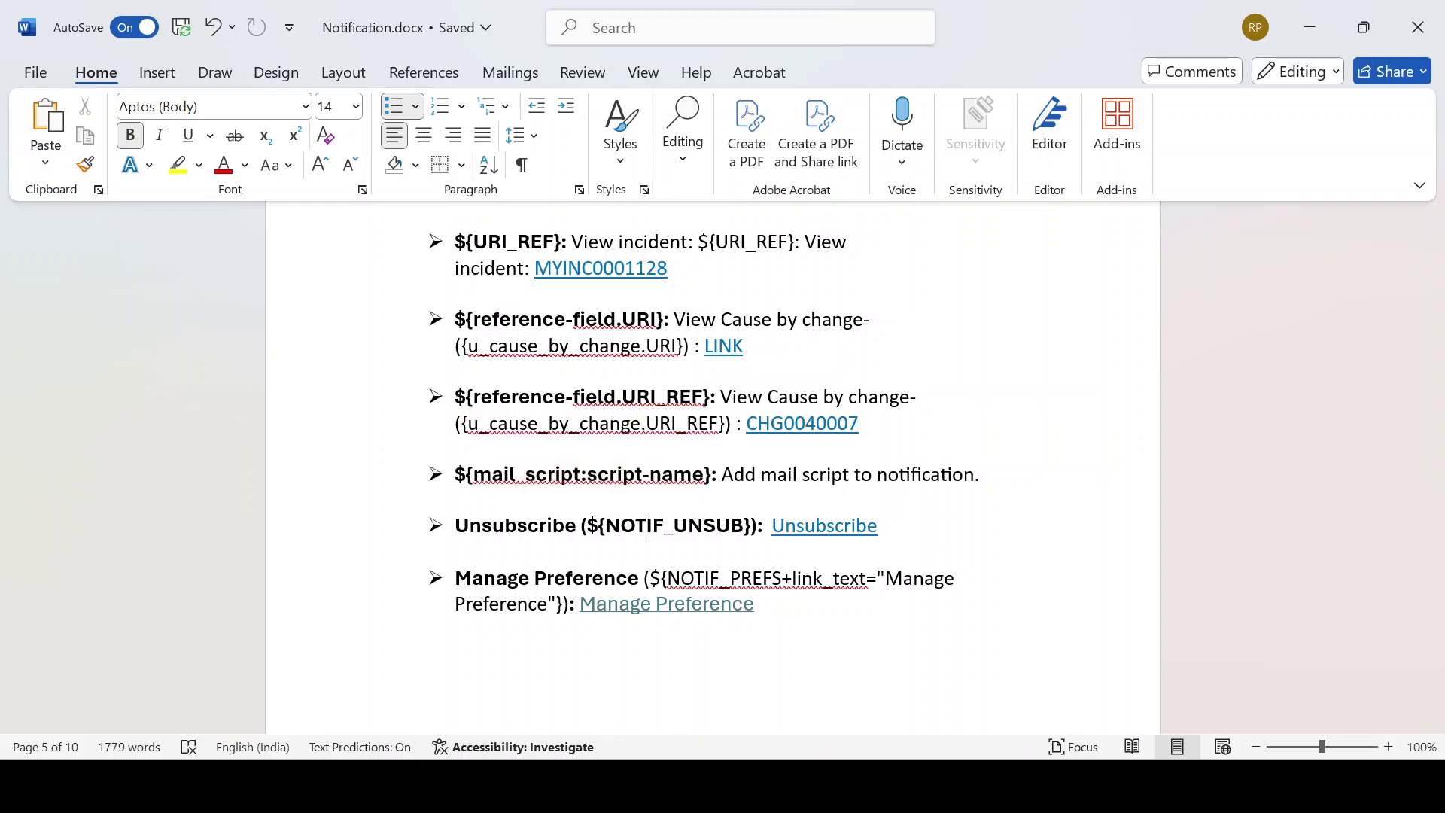
{"action": "key", "text": "alt+Tab"}
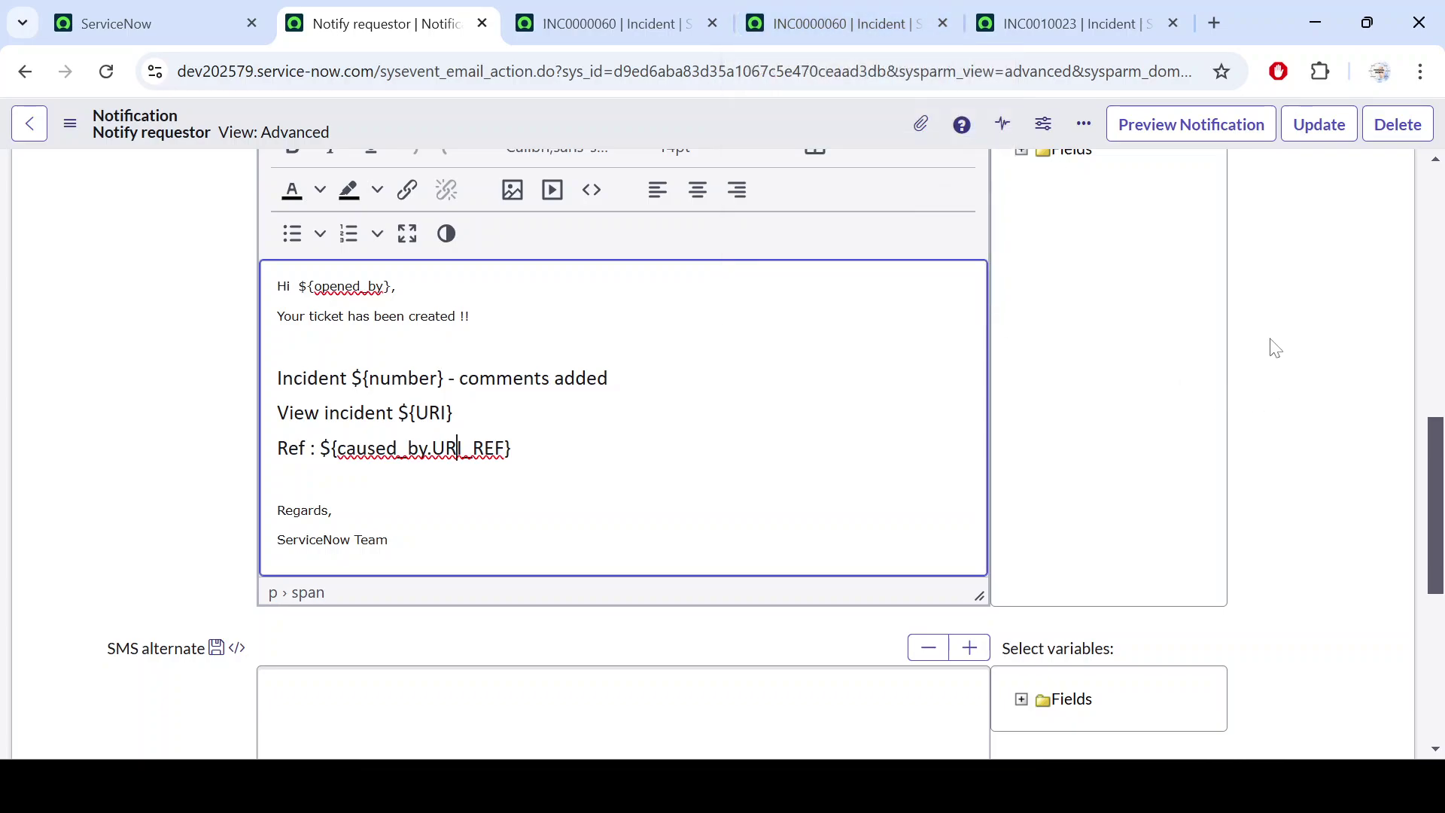
- Switch to Word again, examine the Manage Preference variable with its NOTIF_PREFS link text, and review the whole Notification variables section
{"action": "left_click", "coordinate": [919, 787]}
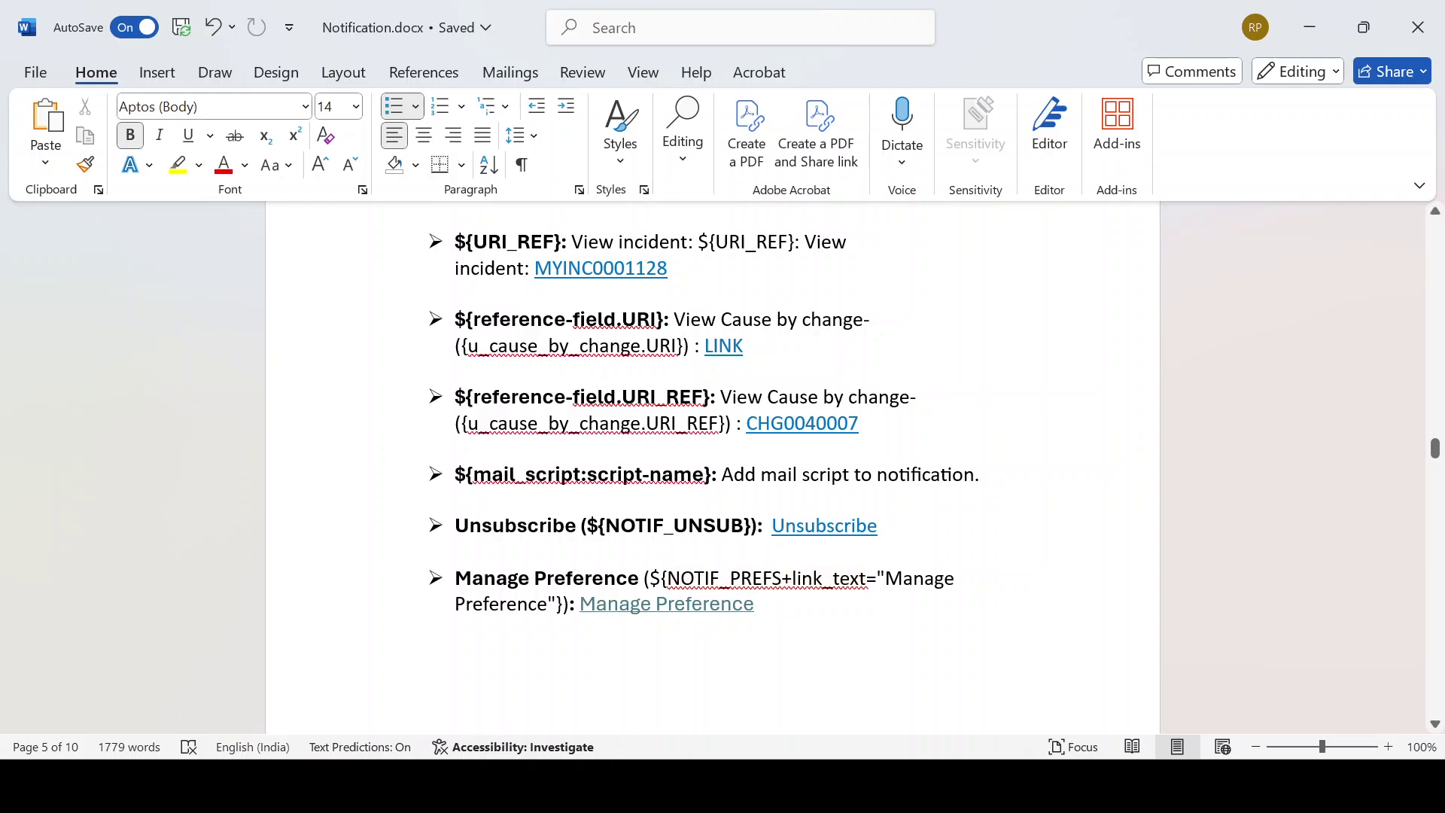
{"action": "left_click_drag", "start_coordinate": [886, 578], "coordinate": [547, 604]}
{"action": "left_click", "coordinate": [817, 621]}
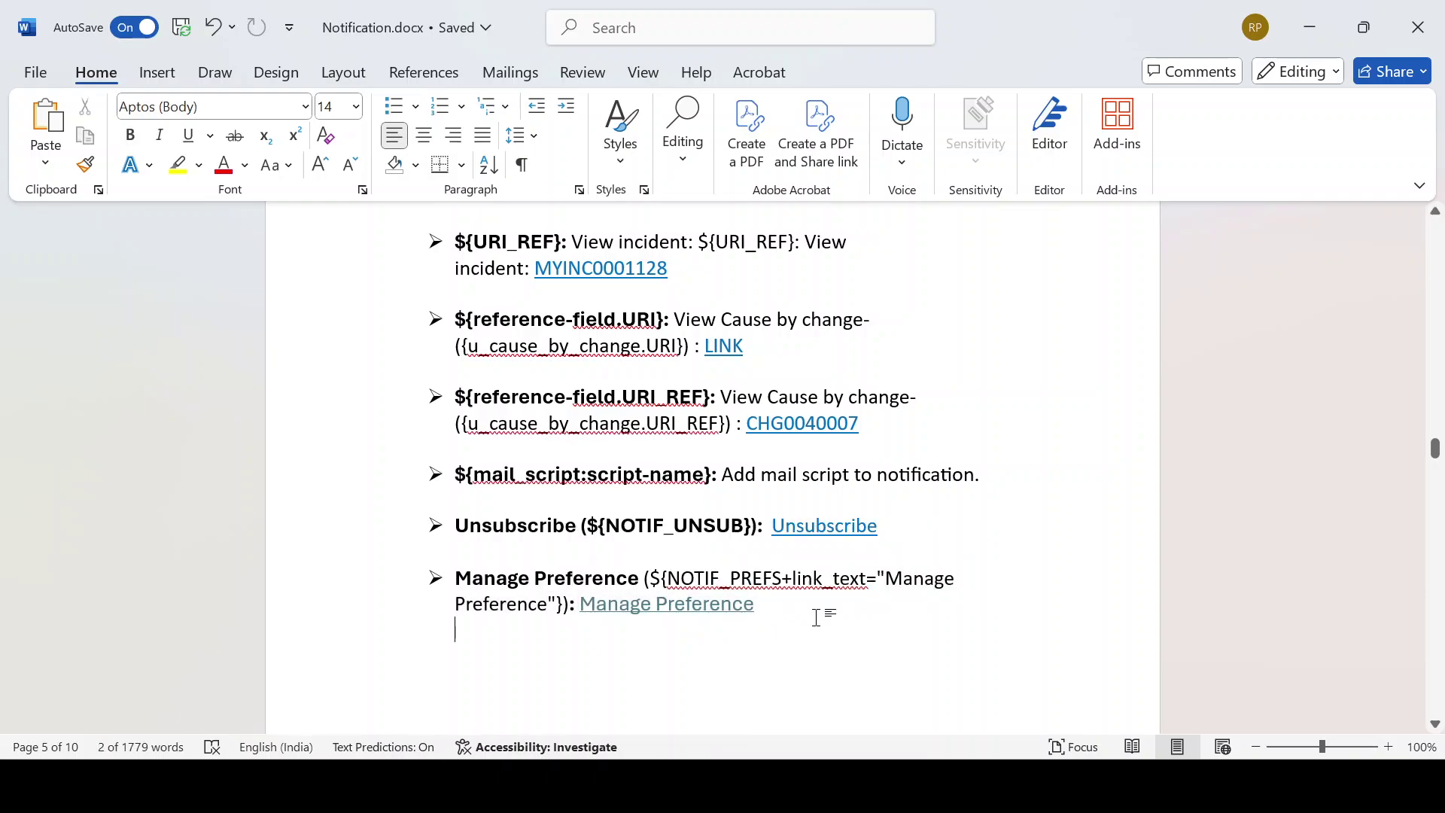
{"action": "left_click", "coordinate": [886, 578]}
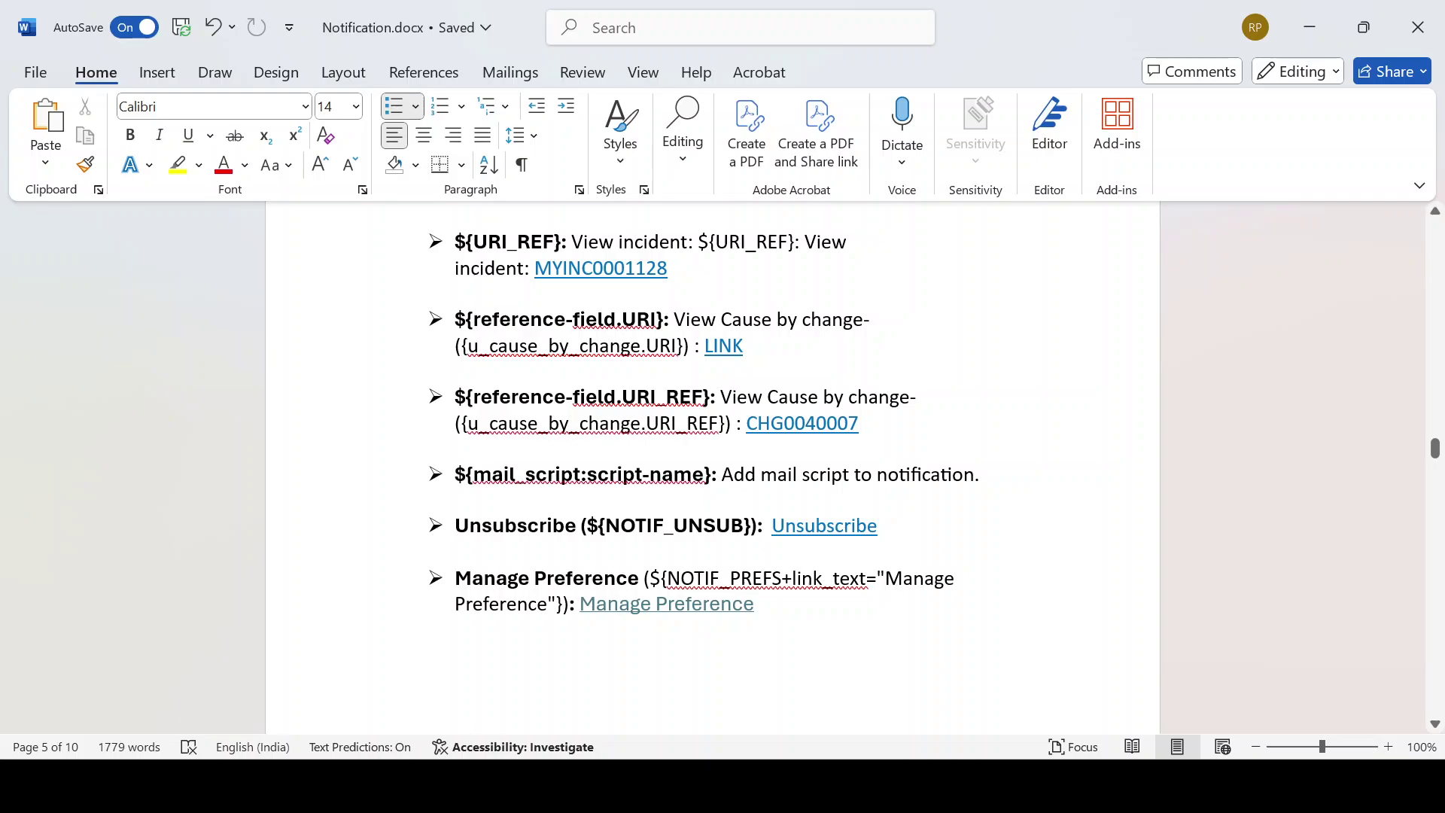
{"action": "left_click_drag", "start_coordinate": [754, 603], "coordinate": [608, 604]}
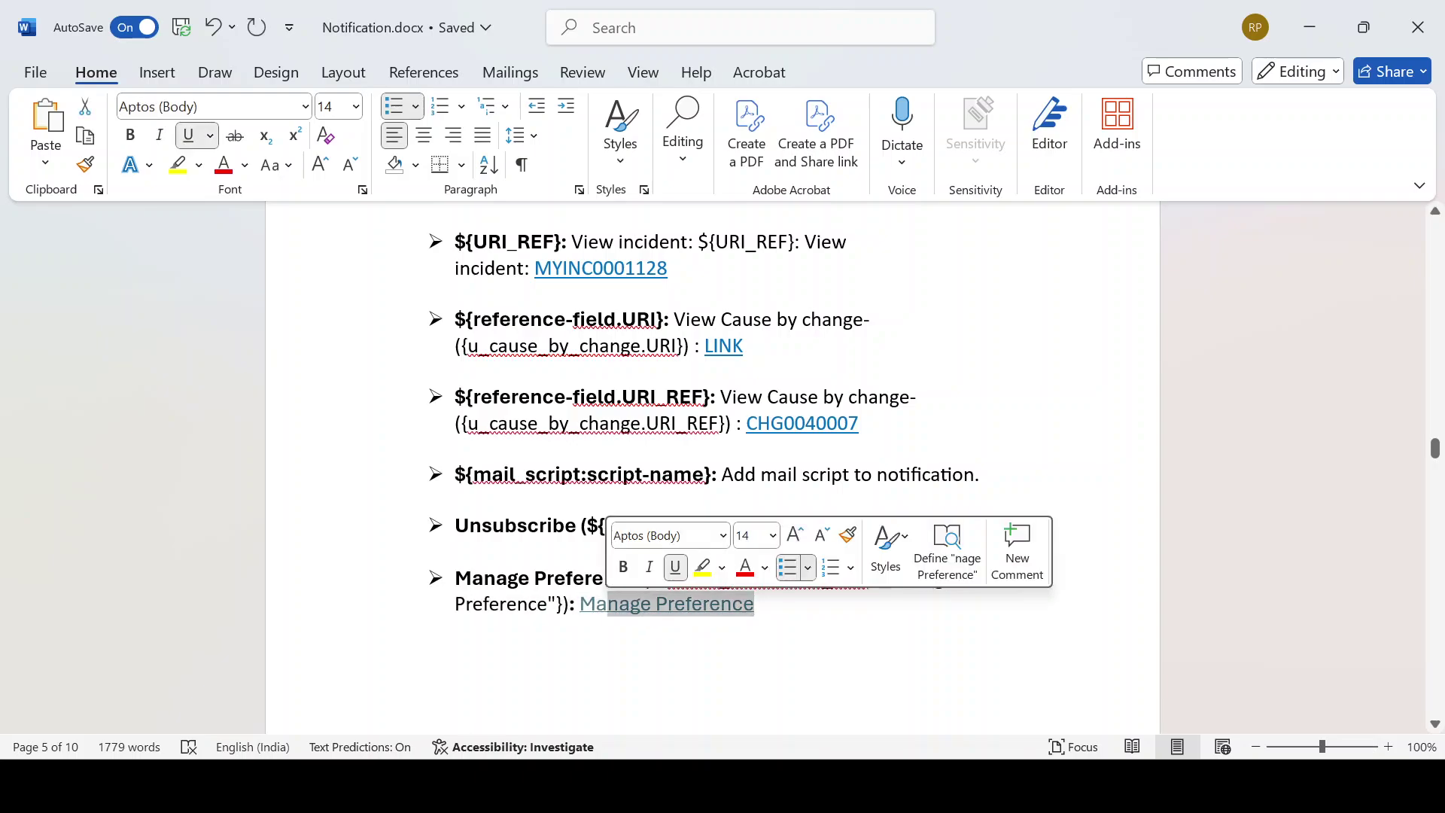
{"action": "left_click", "coordinate": [984, 453]}
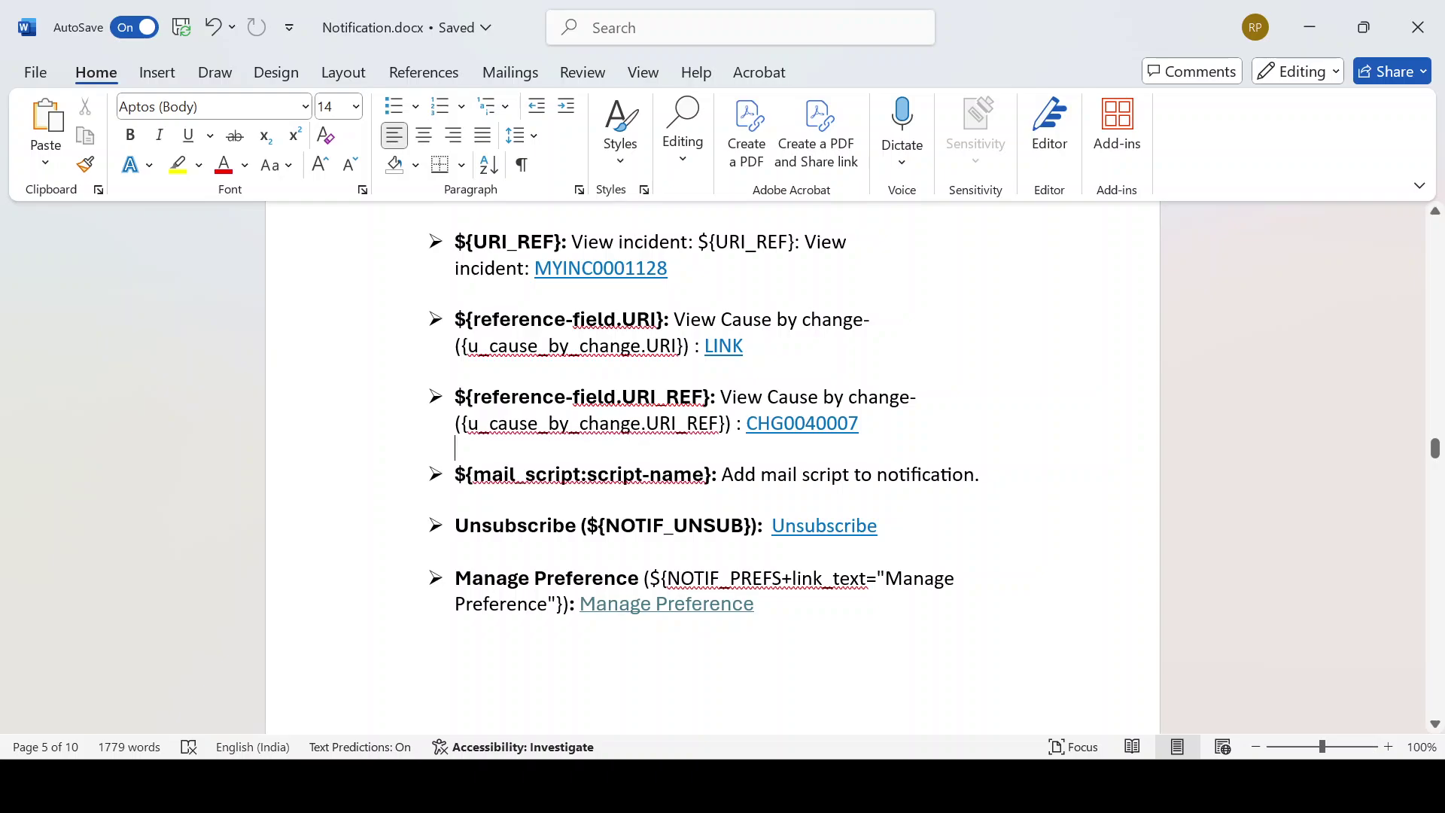
{"action": "scroll", "coordinate": [712, 467], "scroll_direction": "up", "scroll_amount": 6}
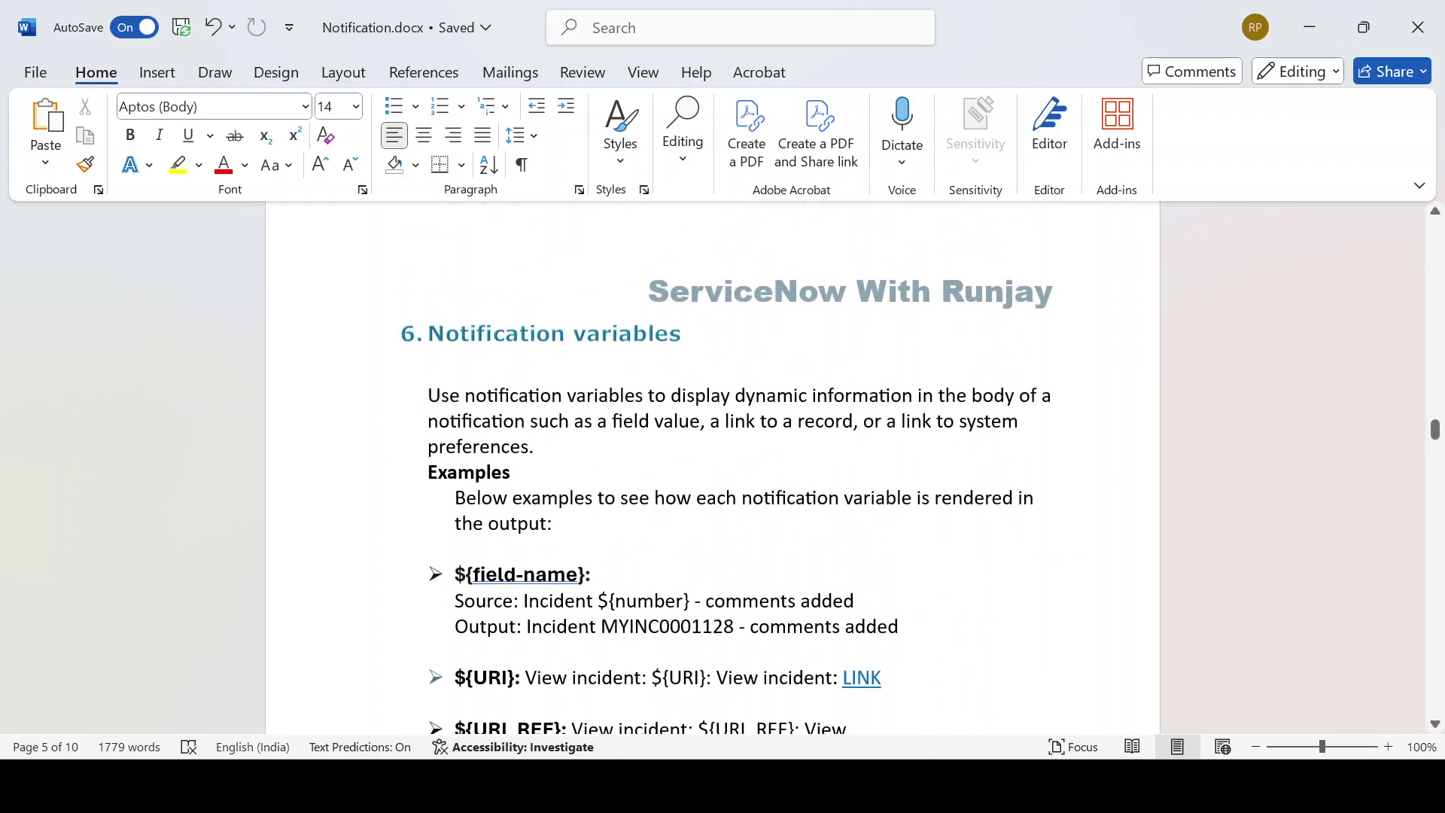
{"action": "scroll", "coordinate": [712, 466], "scroll_direction": "down", "scroll_amount": 13}
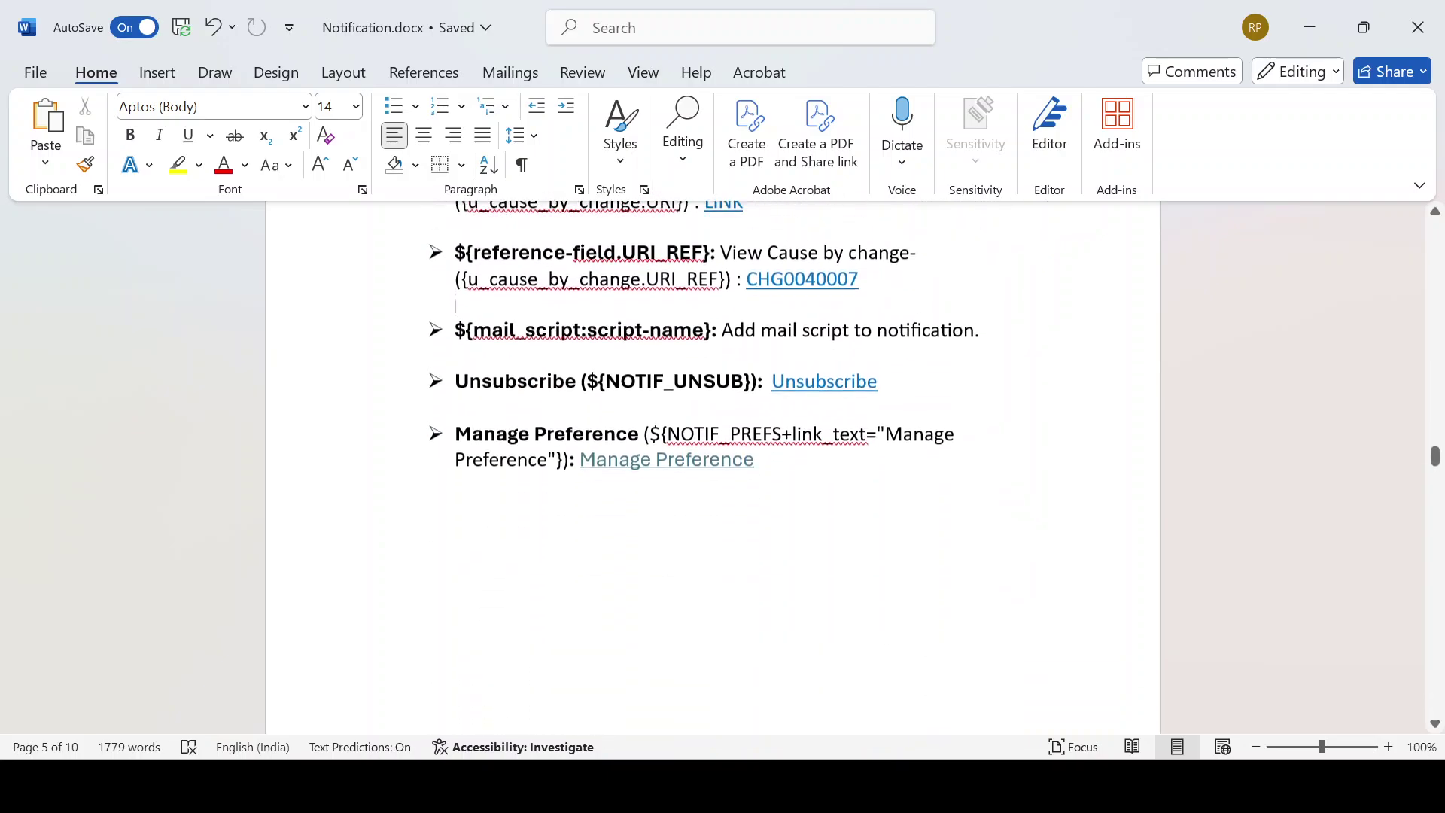